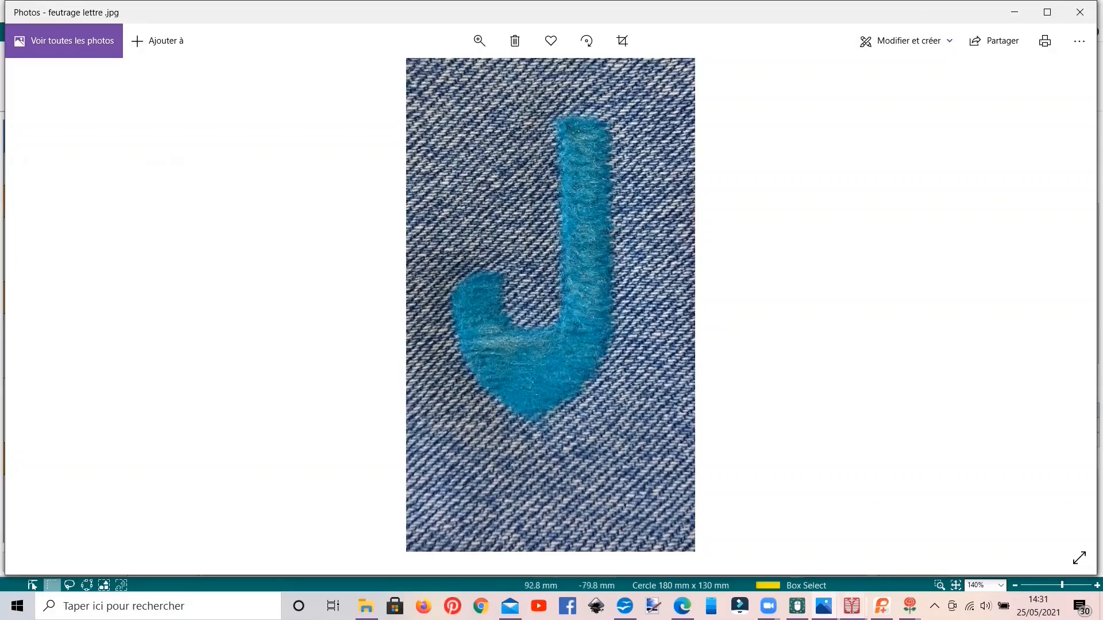
# Step: View the exemples.edo design in mySewnet Digitizing and the felting samples in Capture d'écran (453).png in Photos
pyautogui.moveTo(852, 606)
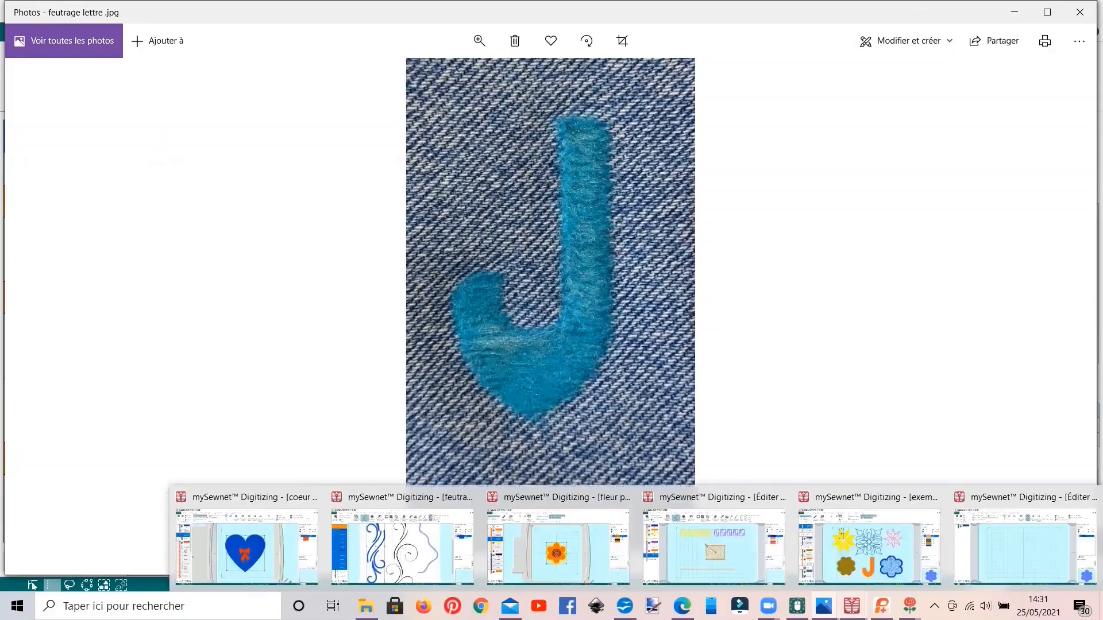
pyautogui.click(846, 554)
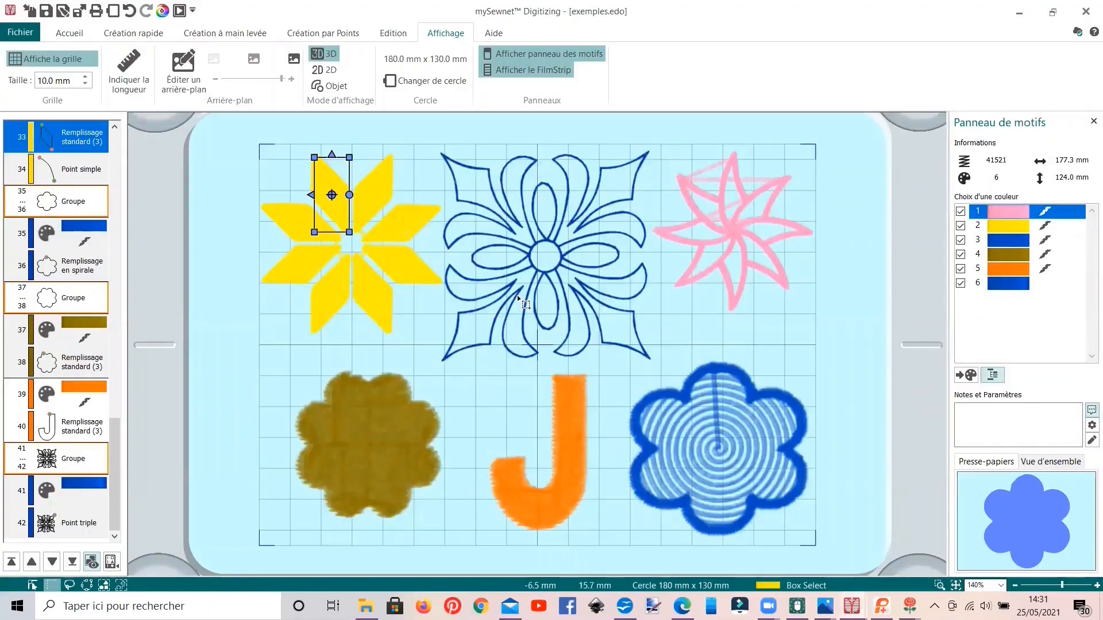
pyautogui.moveTo(824, 606)
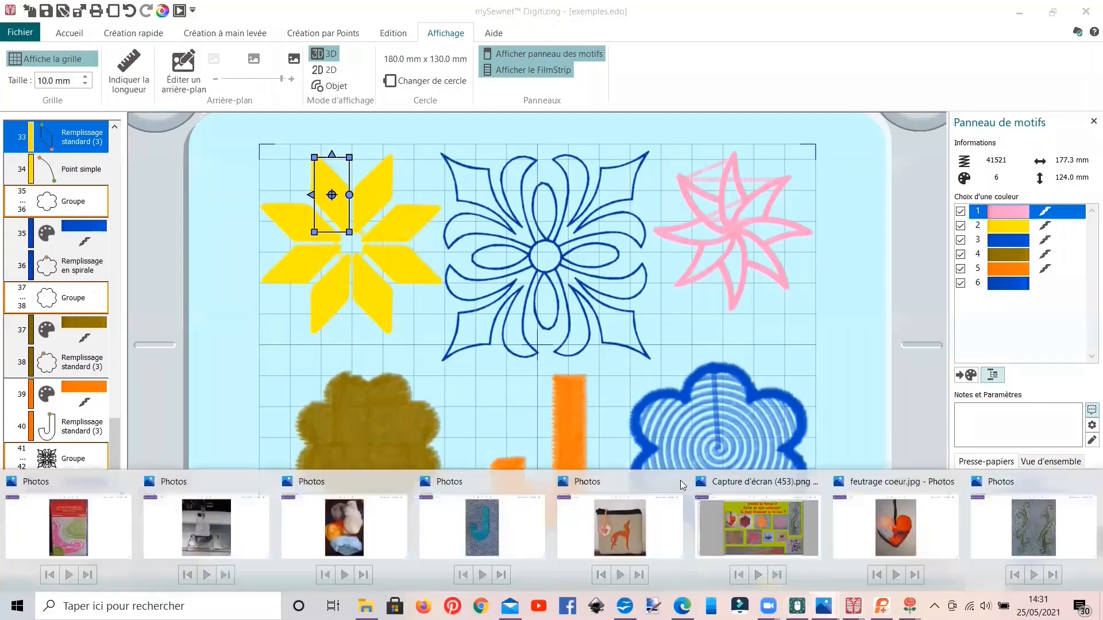
pyautogui.click(724, 510)
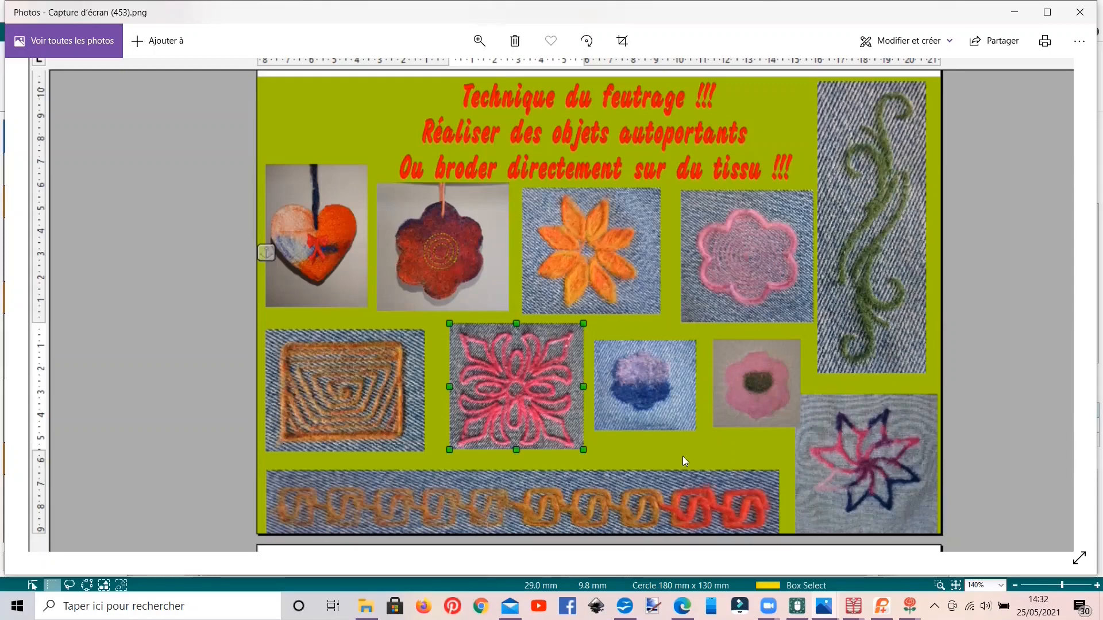
# Step: Switch to the empty design in mySewnet Digitizing and set the SuperDesign category to Tout
pyautogui.click(852, 606)
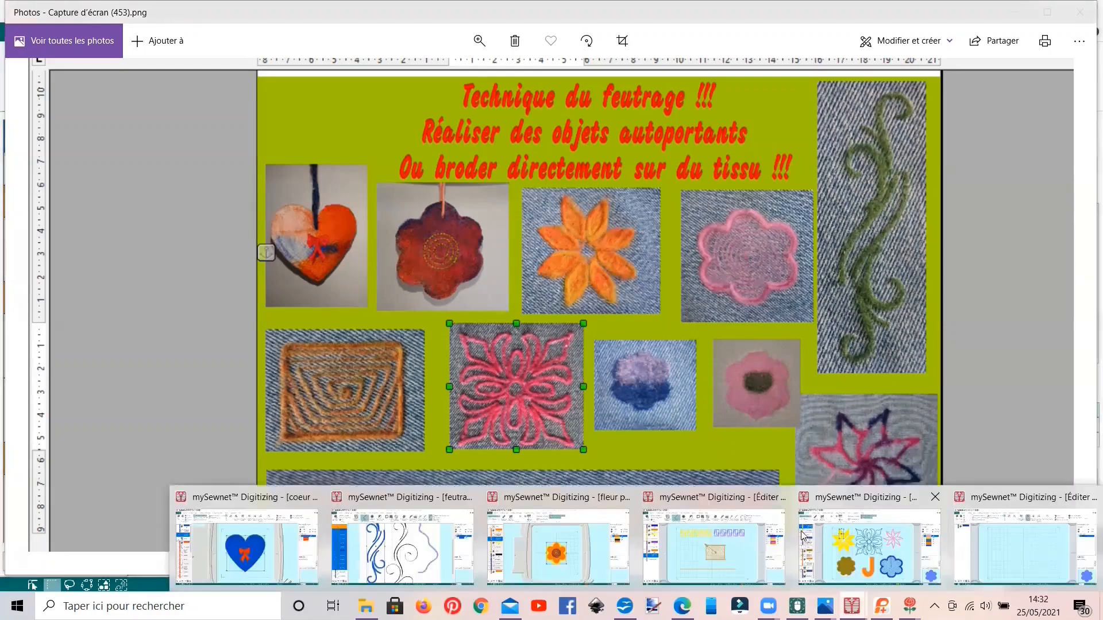
pyautogui.click(966, 539)
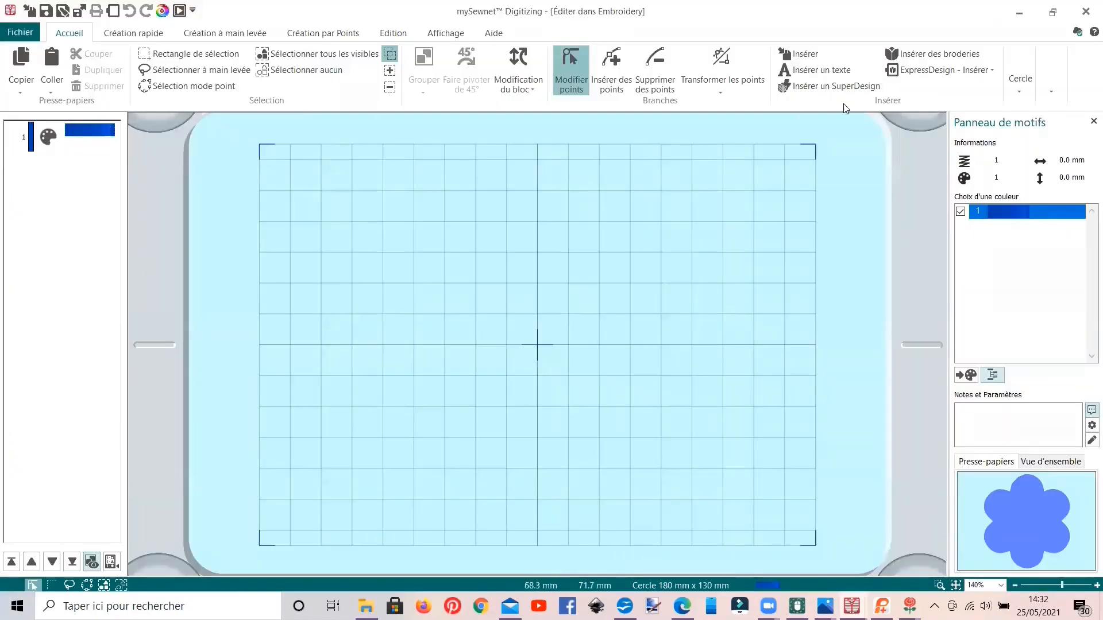
pyautogui.click(865, 87)
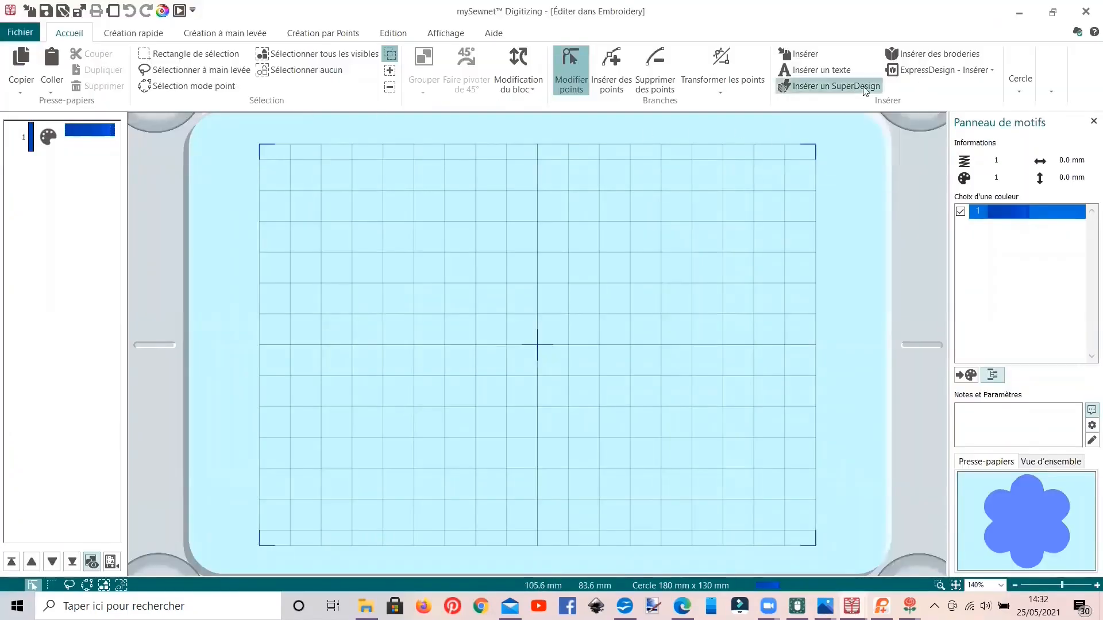
pyautogui.click(66, 170)
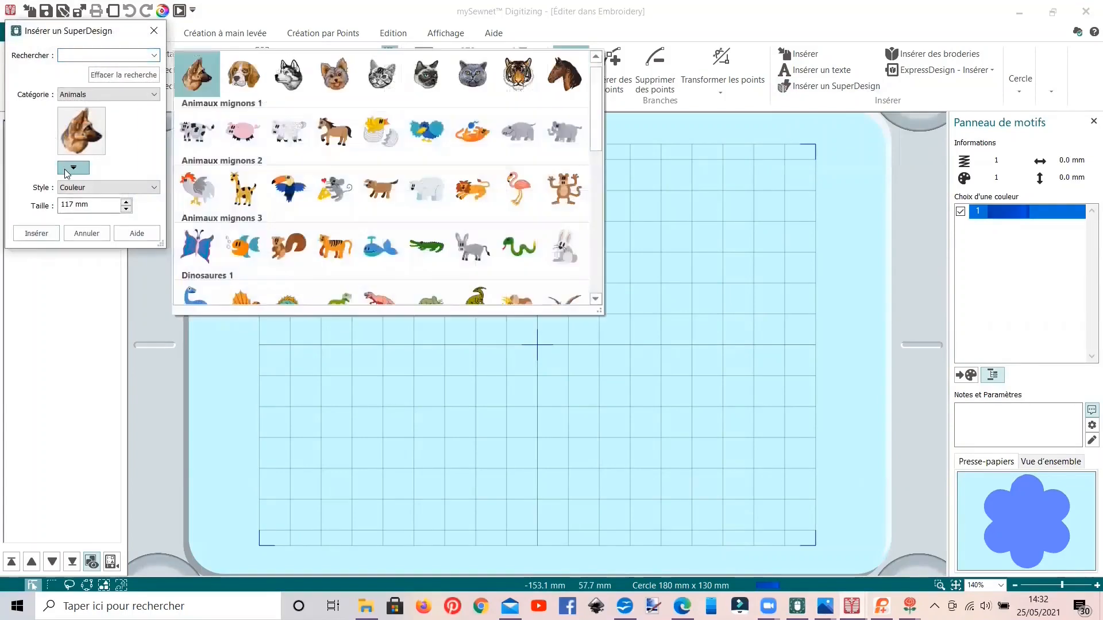
pyautogui.click(99, 94)
pyautogui.click(99, 92)
pyautogui.click(87, 103)
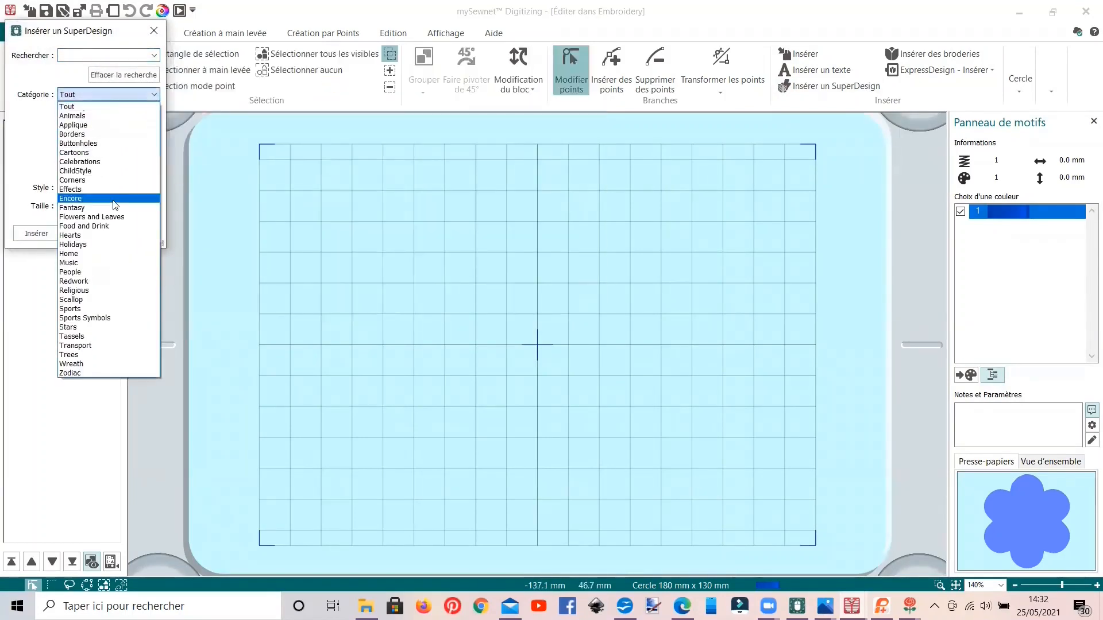
pyautogui.click(262, 164)
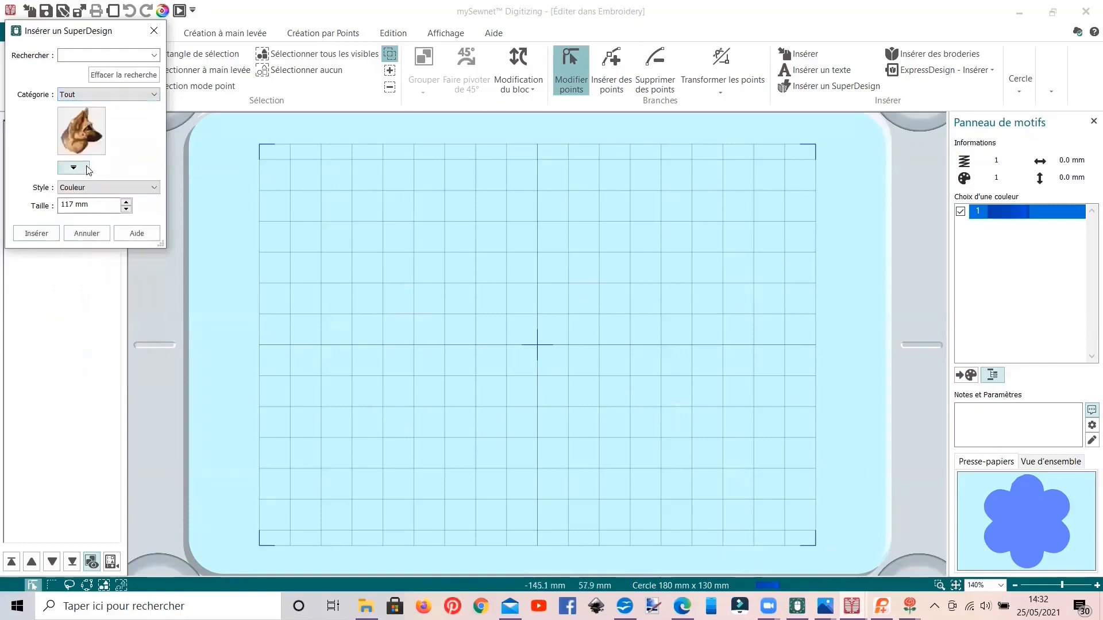
# Step: Insert the second SuperDesign of Aiguille à feutrer 1 in the Gras style at 75 mm
pyautogui.click(73, 168)
pyautogui.scroll(-5, 241, 155)
pyautogui.scroll(-20, 242, 155)
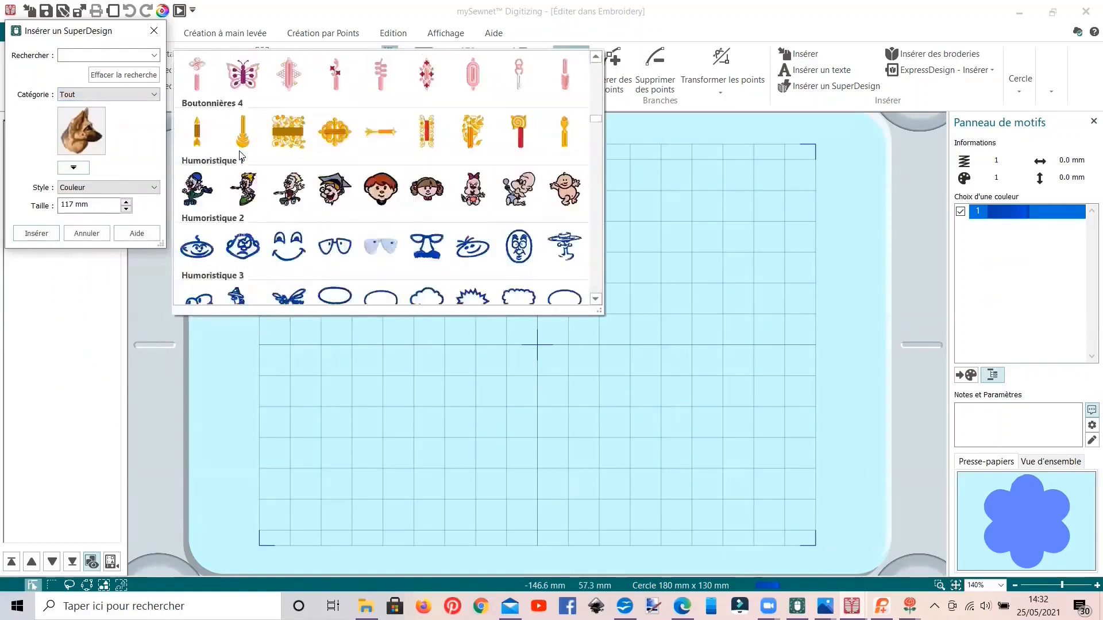
pyautogui.scroll(-2, 241, 155)
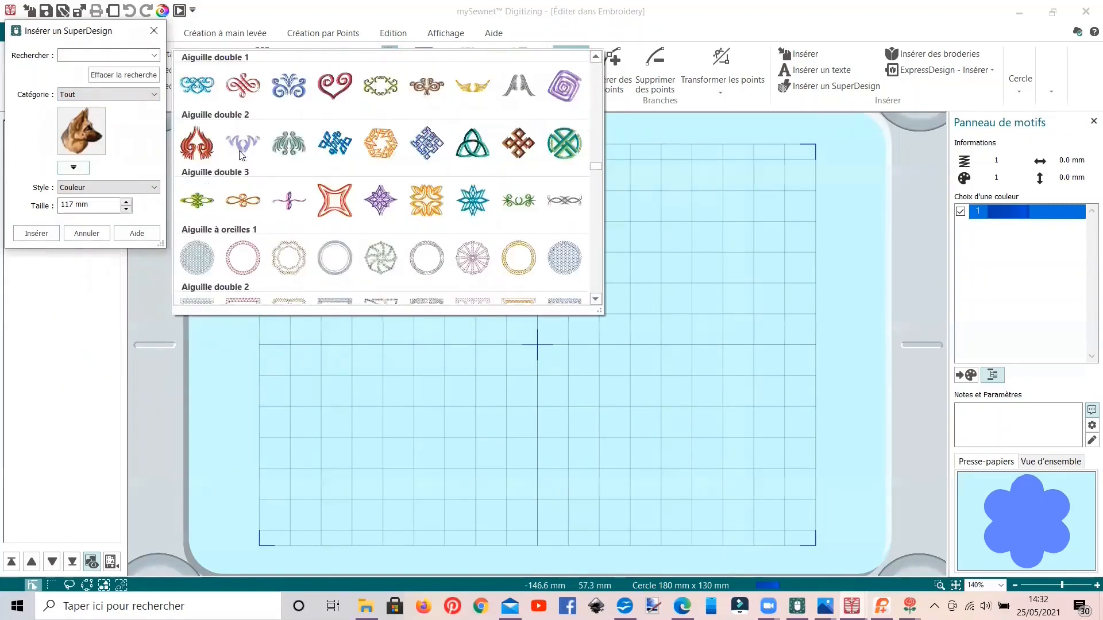
pyautogui.scroll(5, 230, 161)
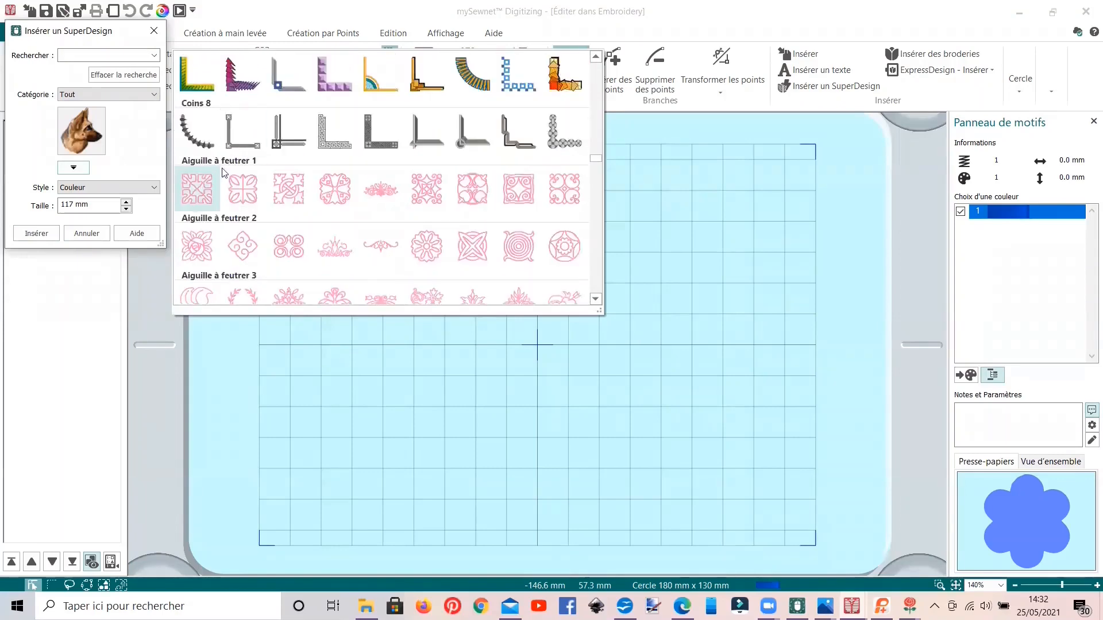
pyautogui.click(243, 192)
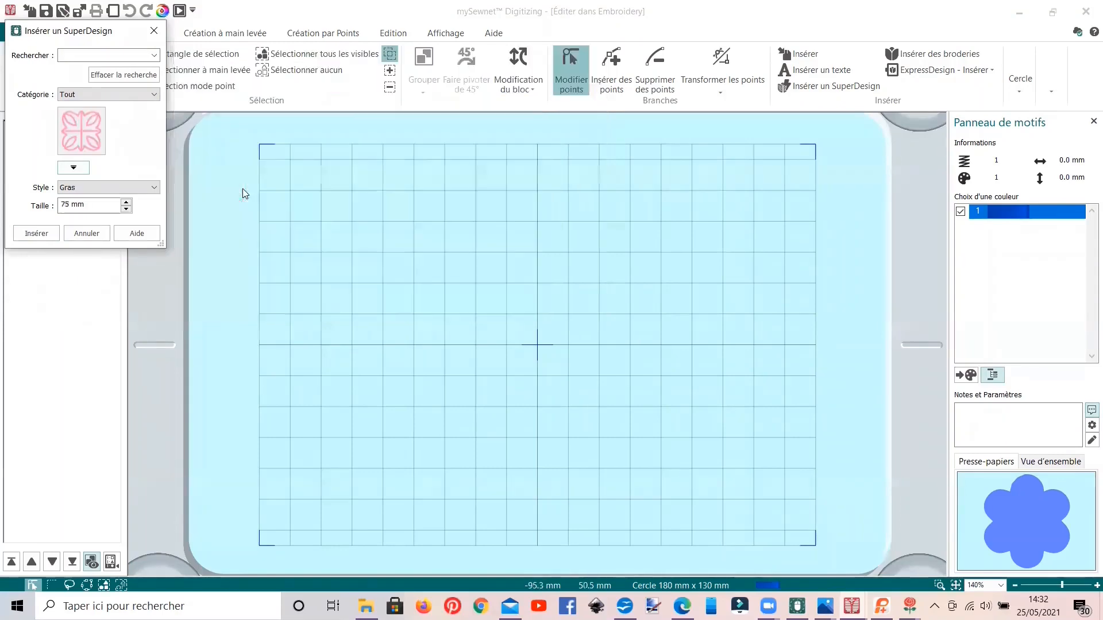
pyautogui.click(35, 234)
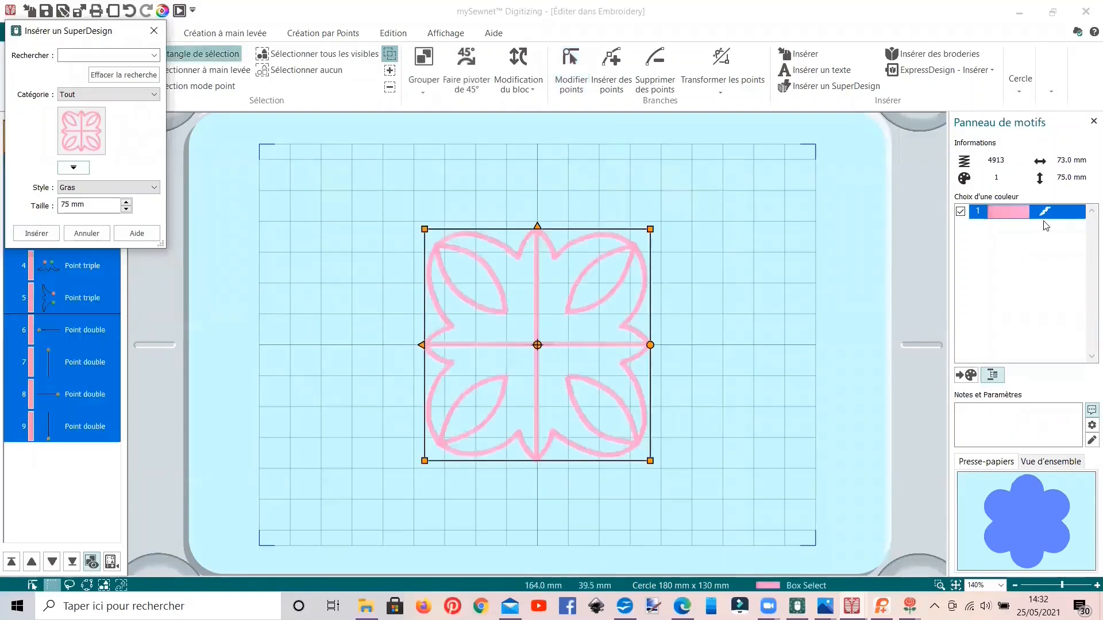
# Step: Close the SuperDesign dialog and delete the inserted pink felting motif
pyautogui.click(82, 240)
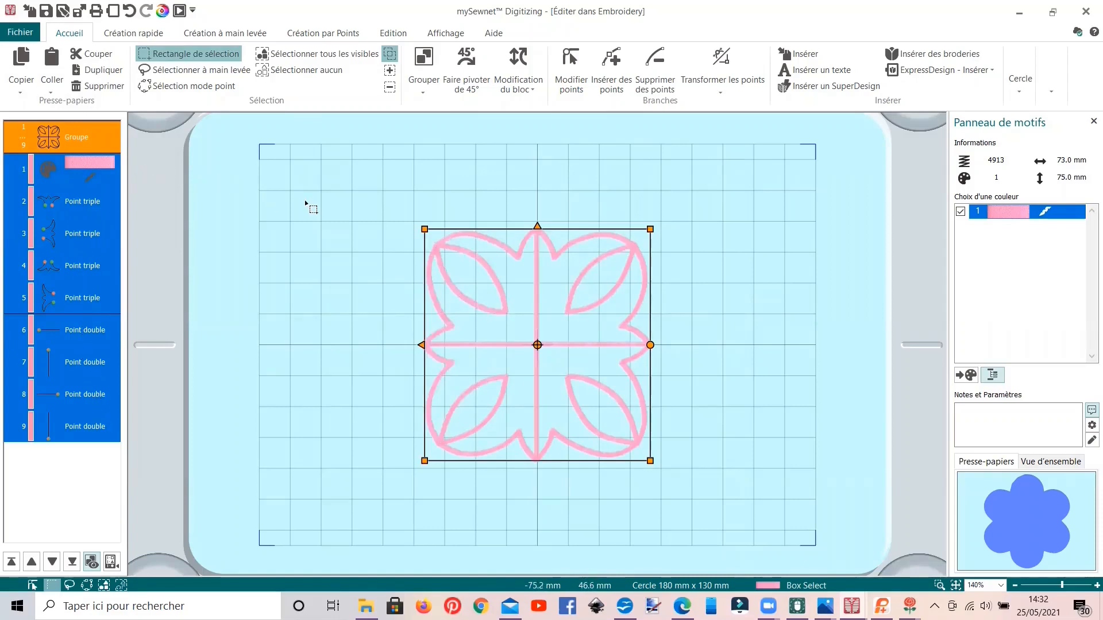
pyautogui.press('Delete')
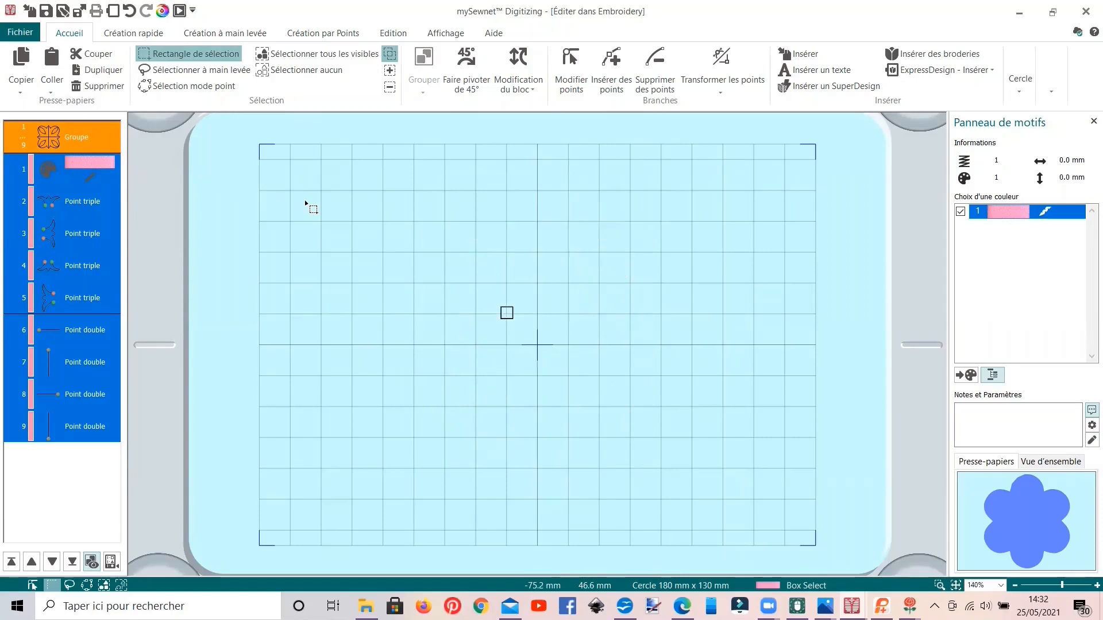
# Step: Review the felting samples in Capture d'écran (453).png in Photos and return to the empty mySewnet Digitizing design
pyautogui.click(824, 606)
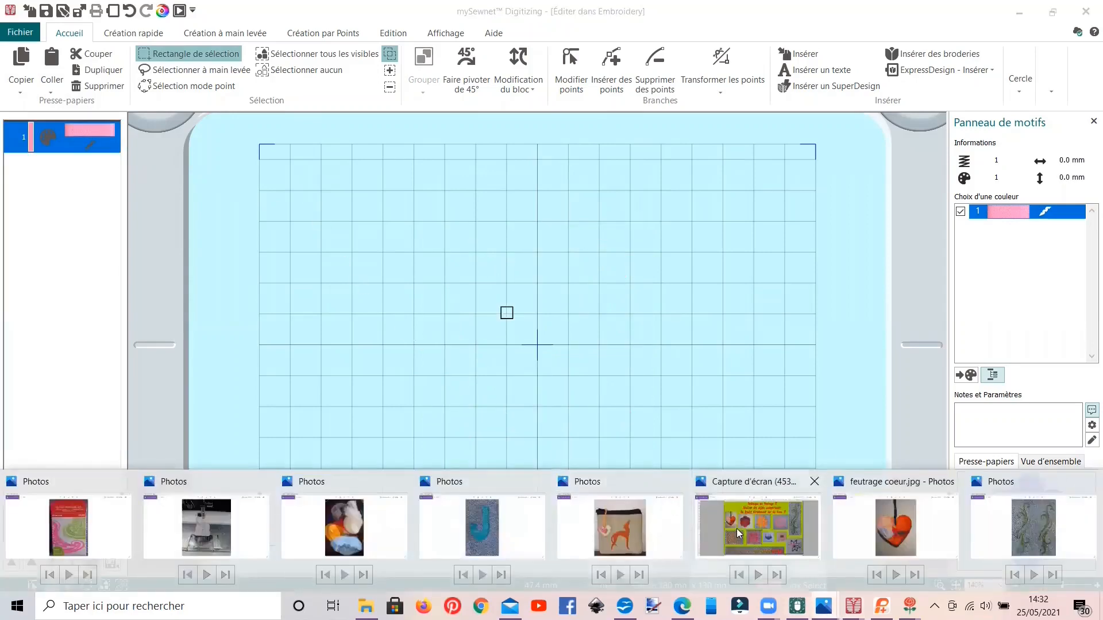
pyautogui.click(737, 529)
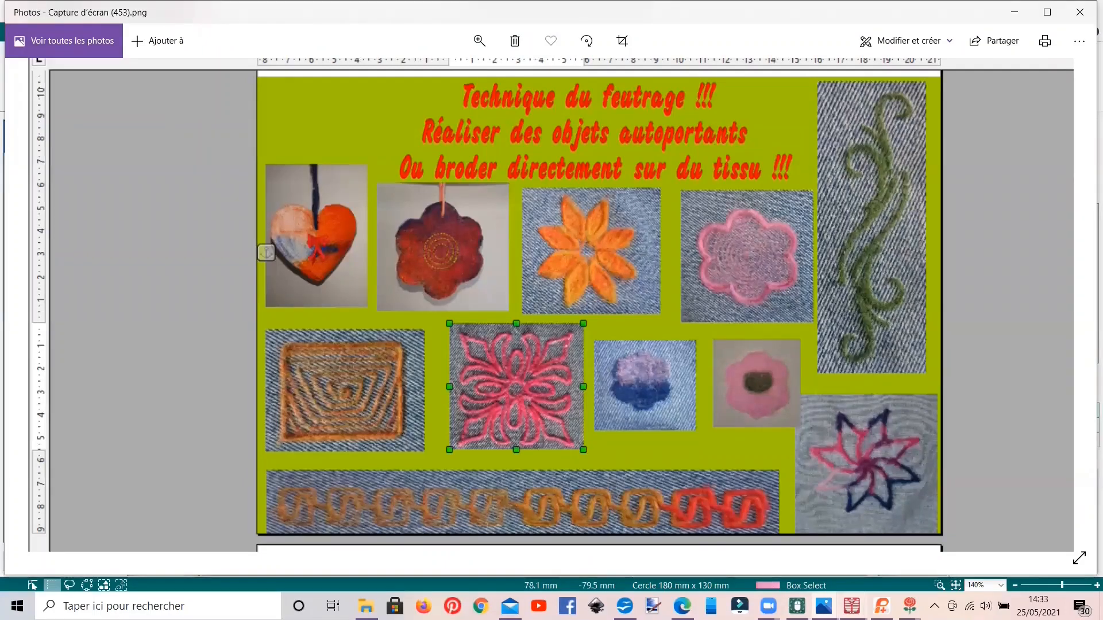
pyautogui.click(852, 606)
pyautogui.click(1016, 553)
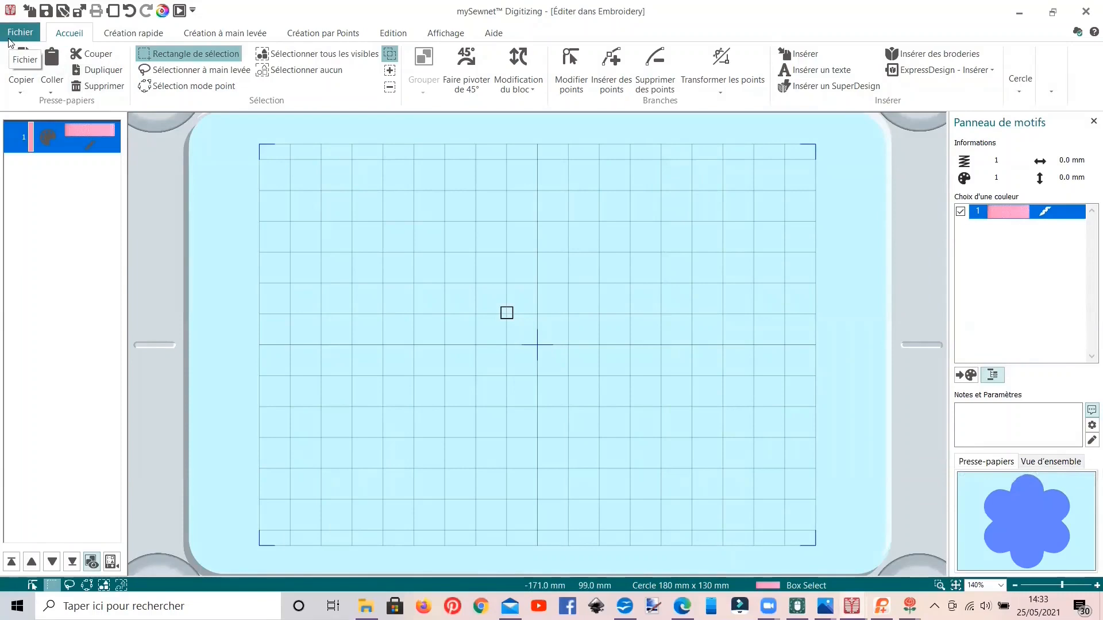
# Step: Insert the embroidery Fleur point santard.vp4 from the FEUTRAGE folder into the empty design
pyautogui.click(898, 59)
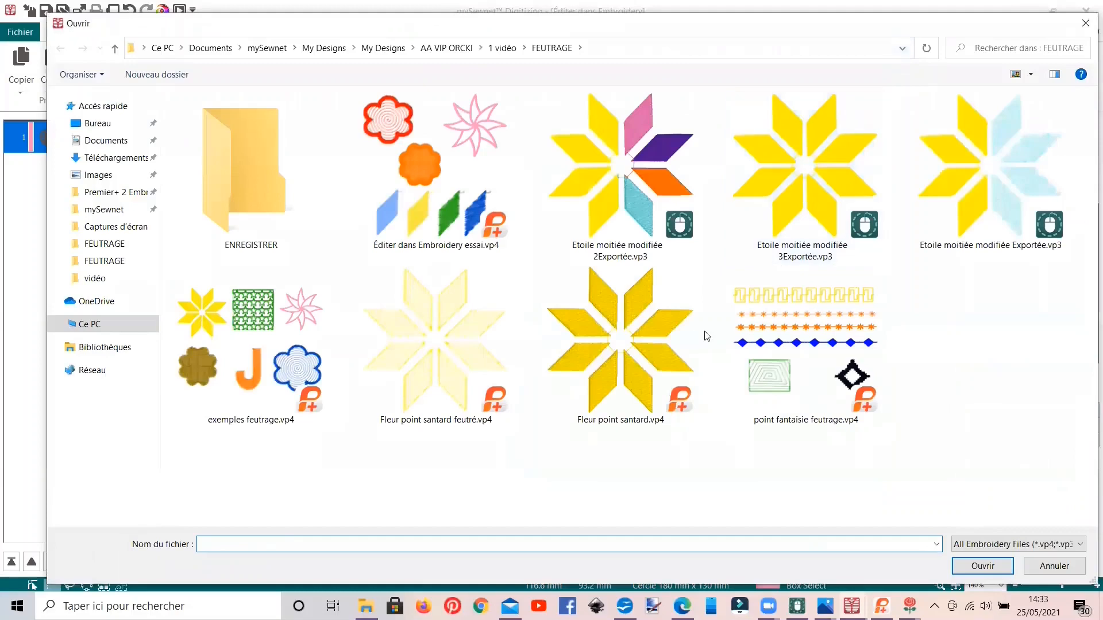
pyautogui.click(687, 344)
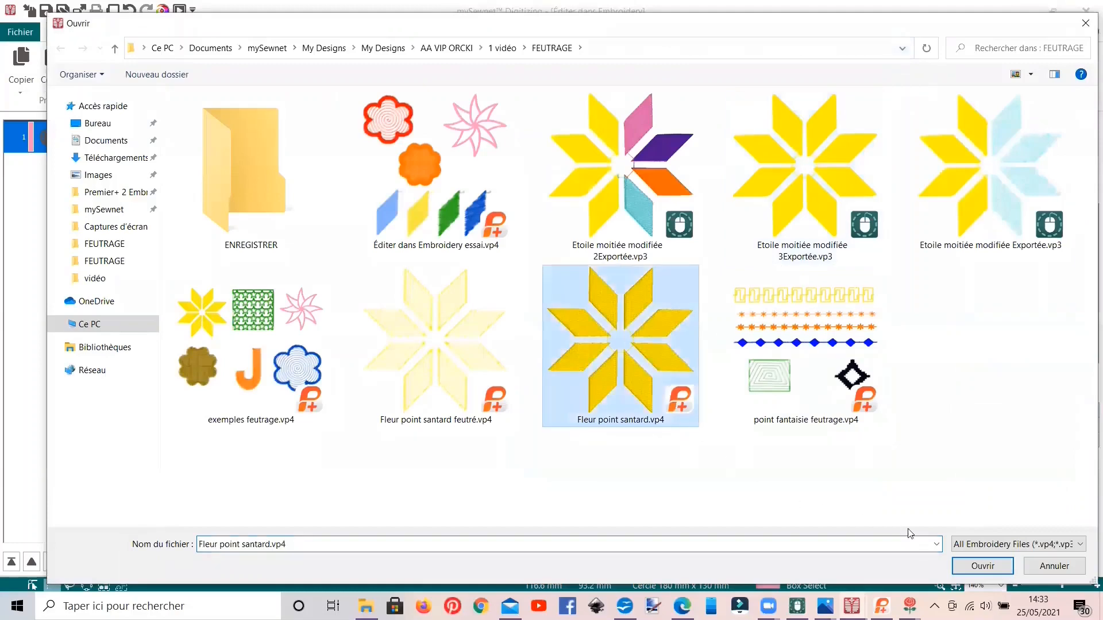
pyautogui.click(983, 566)
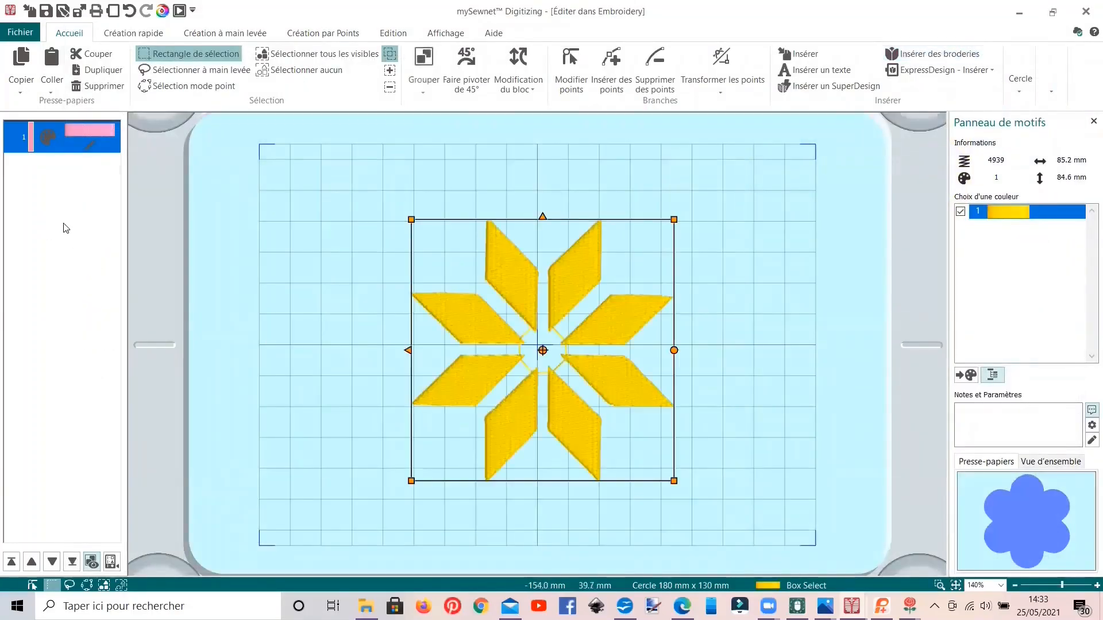
# Step: Select all eight Remplissage standard (3) petals of the yellow star and set their fill density to 7
pyautogui.click(77, 237)
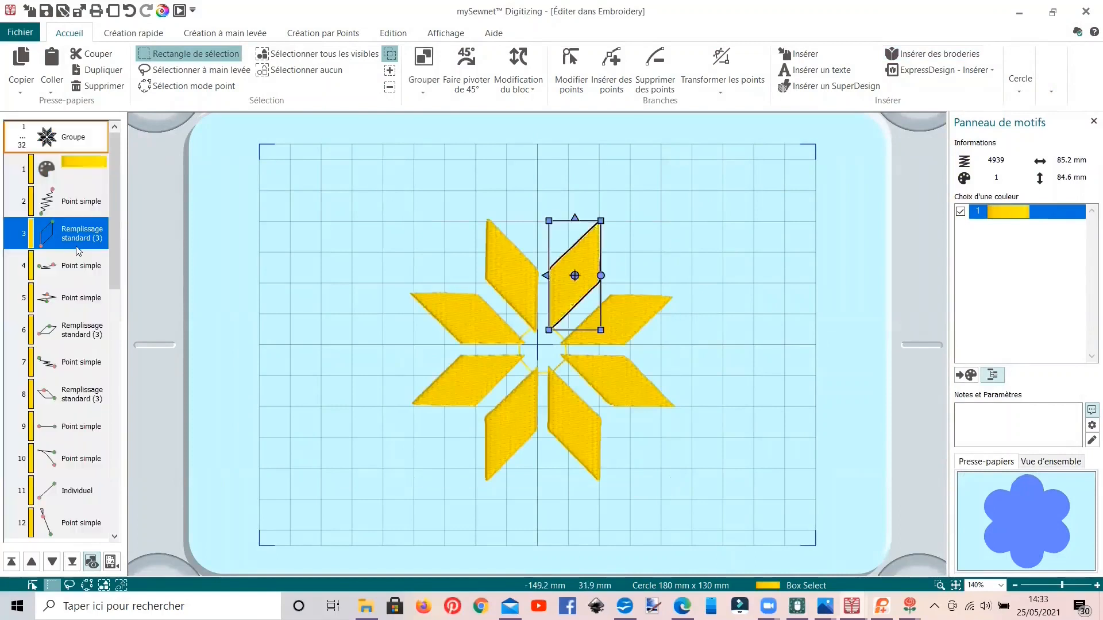
pyautogui.keyDown('ctrl'); pyautogui.click(73, 330); pyautogui.keyUp('ctrl')
pyautogui.keyDown('ctrl'); pyautogui.click(73, 394); pyautogui.keyUp('ctrl')
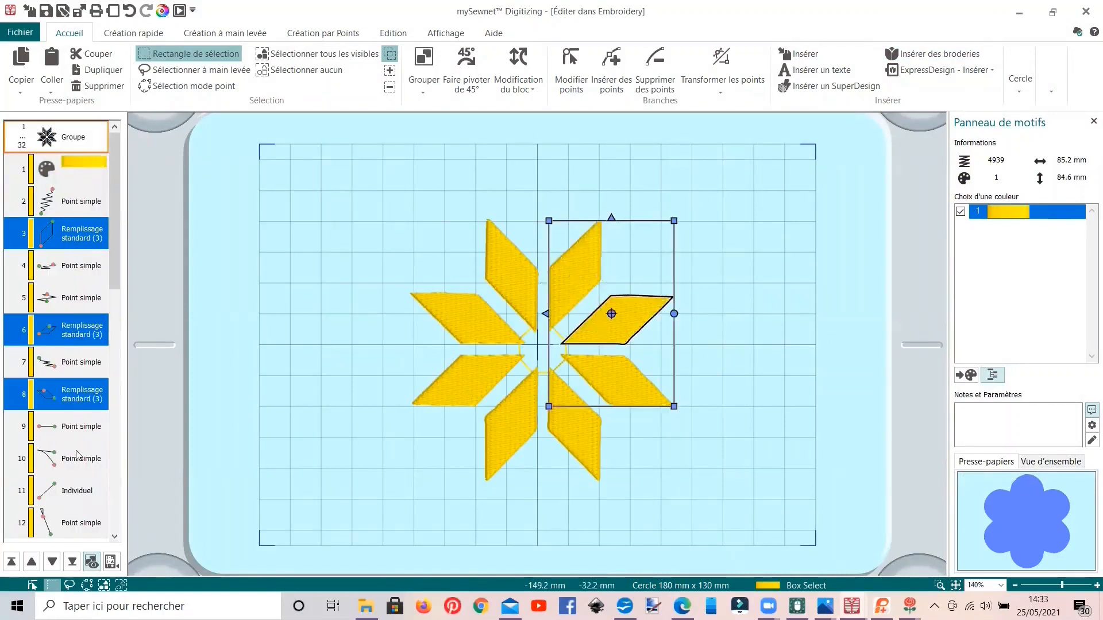
pyautogui.click(115, 537)
pyautogui.scroll(-3, 114, 540)
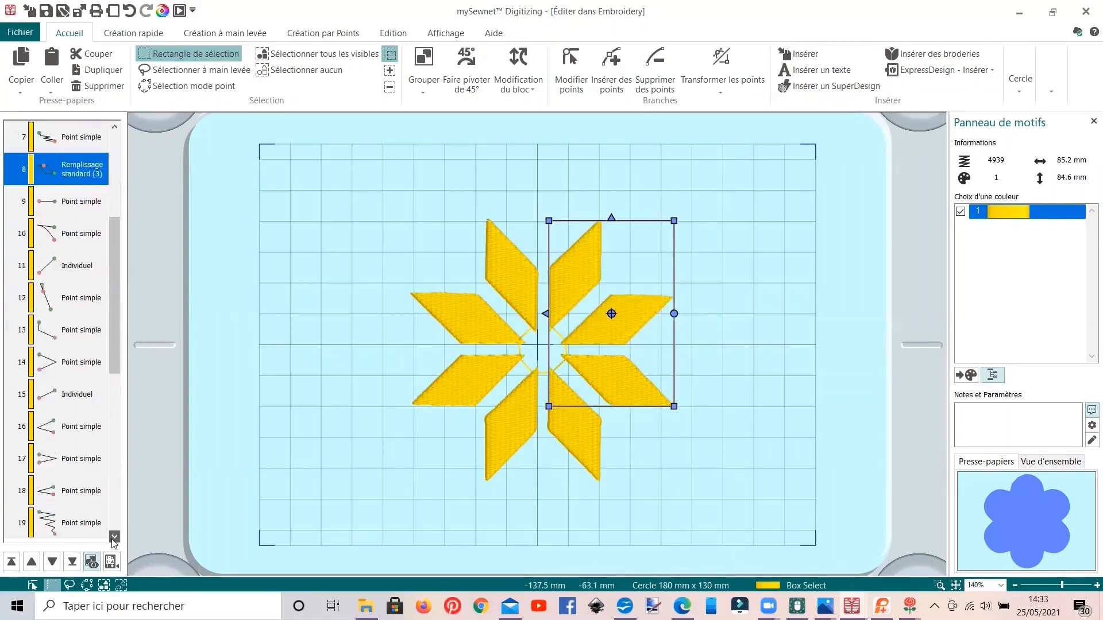
pyautogui.click(85, 500)
pyautogui.scroll(-2, 72, 471)
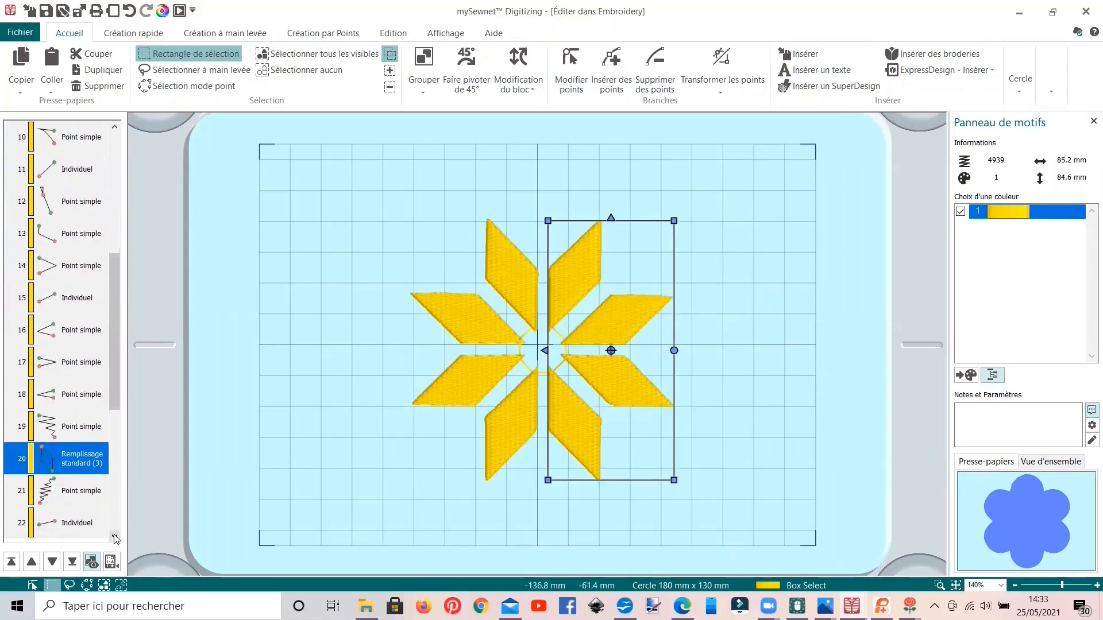
pyautogui.keyDown('ctrl'); pyautogui.click(70, 429); pyautogui.keyUp('ctrl')
pyautogui.keyDown('ctrl'); pyautogui.click(77, 521); pyautogui.keyUp('ctrl')
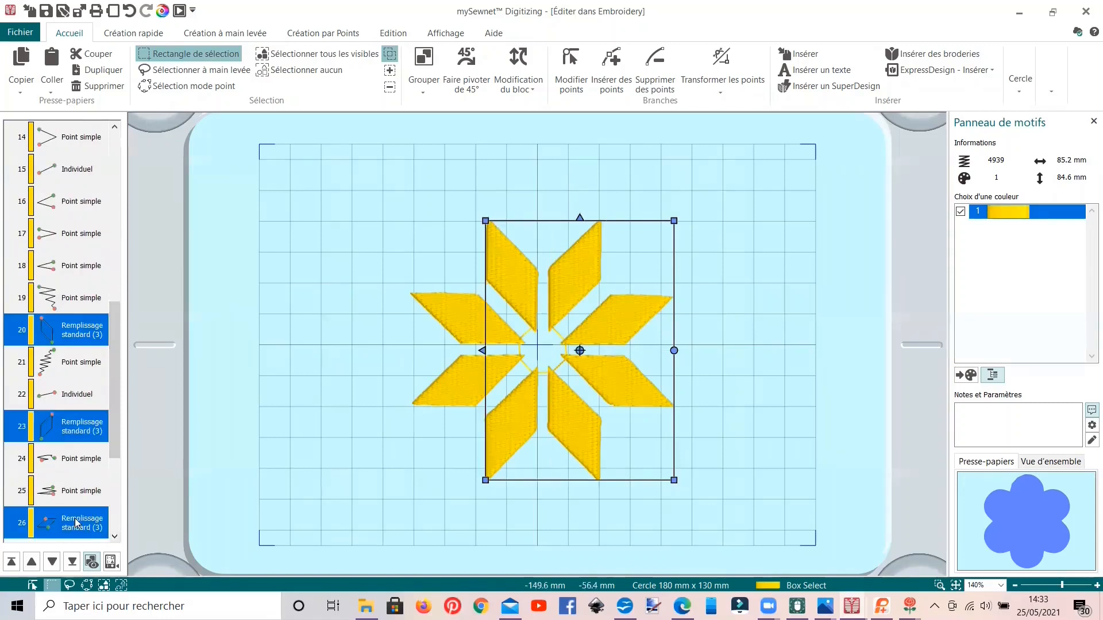
pyautogui.click(115, 538)
pyautogui.scroll(-2, 117, 545)
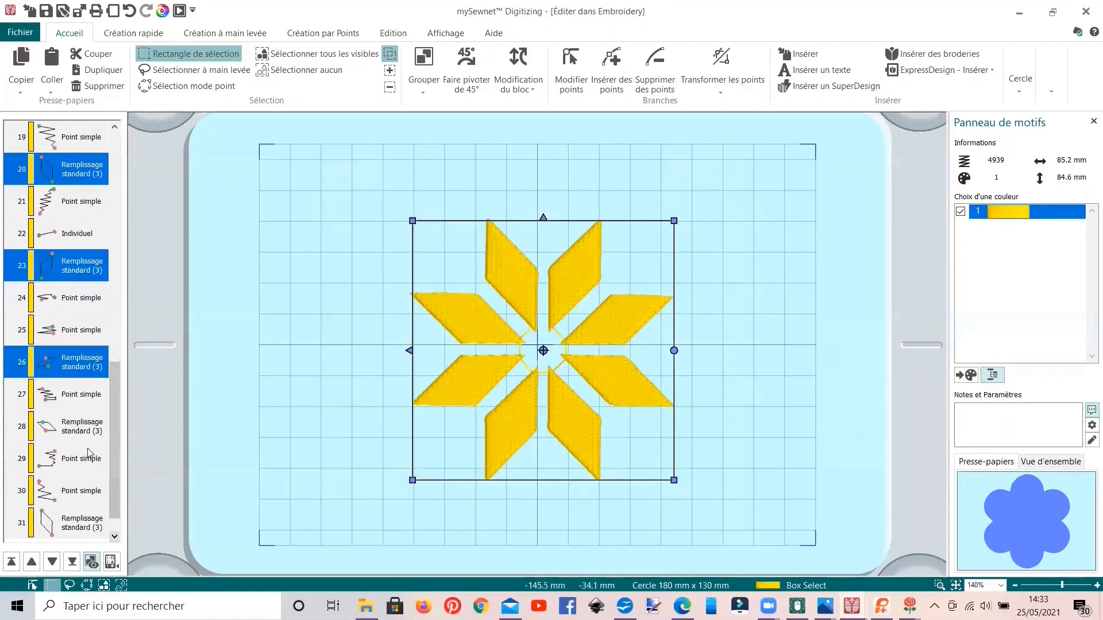
pyautogui.keyDown('ctrl'); pyautogui.click(80, 428); pyautogui.keyUp('ctrl')
pyautogui.keyDown('ctrl'); pyautogui.click(86, 529); pyautogui.keyUp('ctrl')
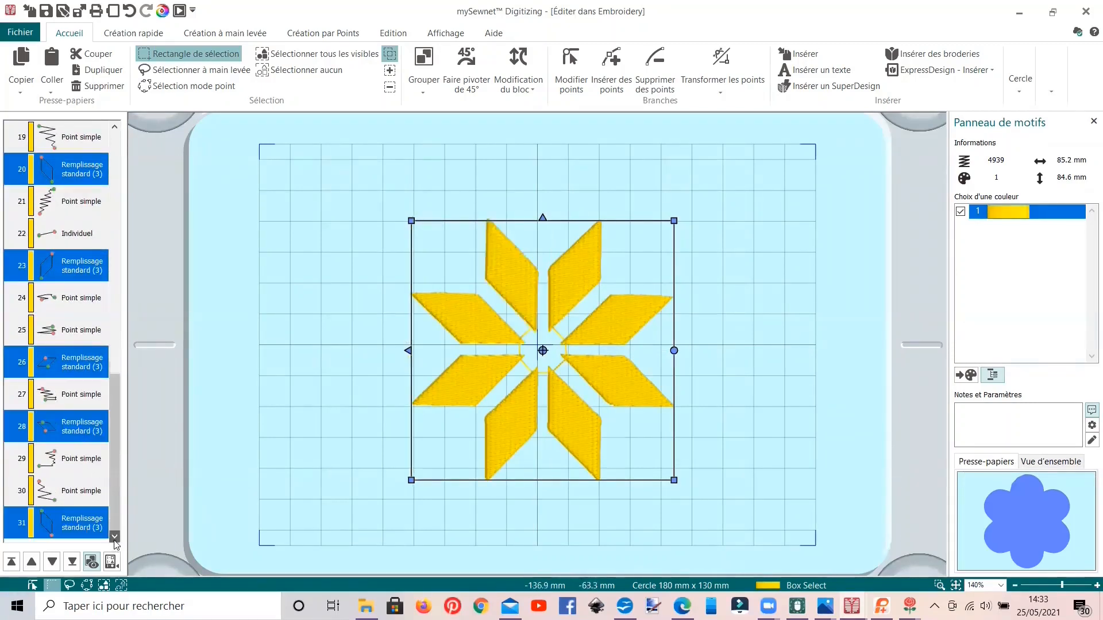
pyautogui.click(115, 536)
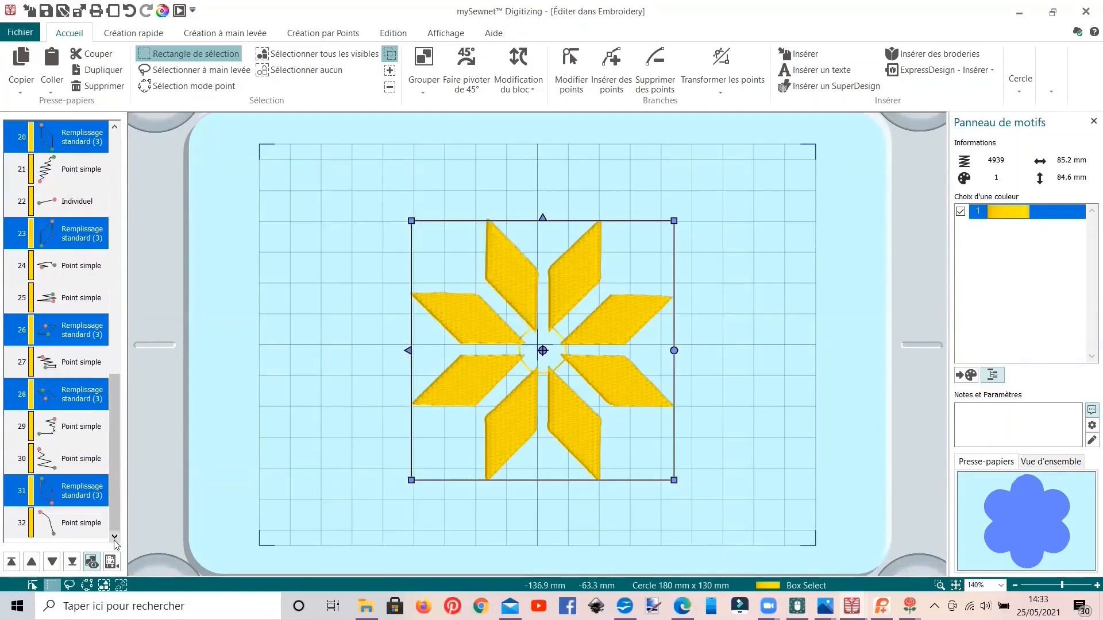
pyautogui.rightClick(98, 406)
pyautogui.click(134, 384)
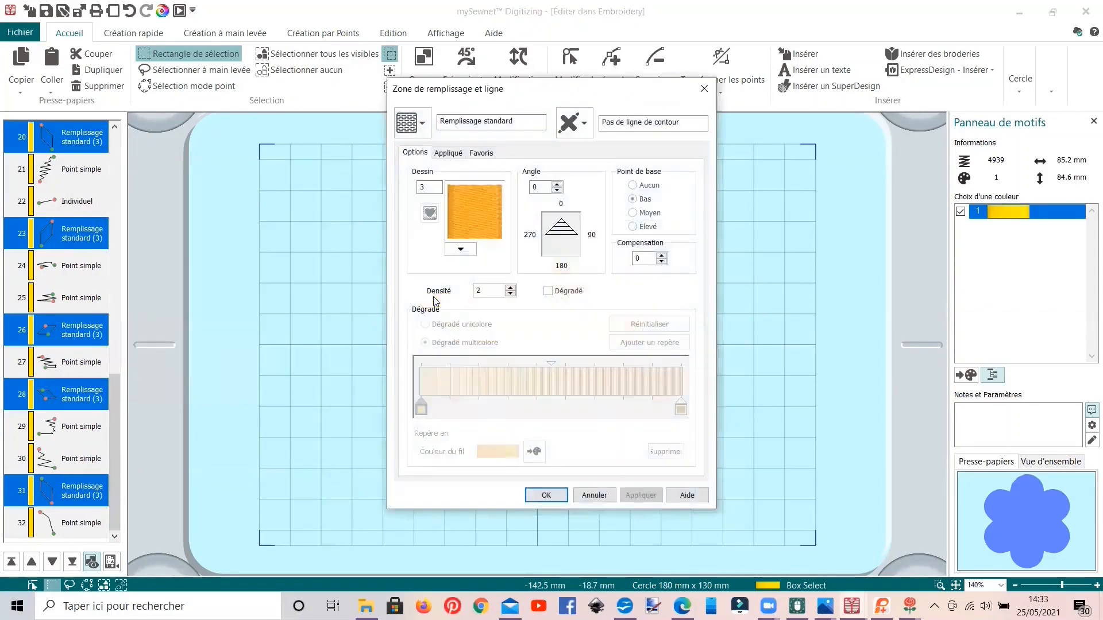
pyautogui.doubleClick(473, 292)
pyautogui.write('7')
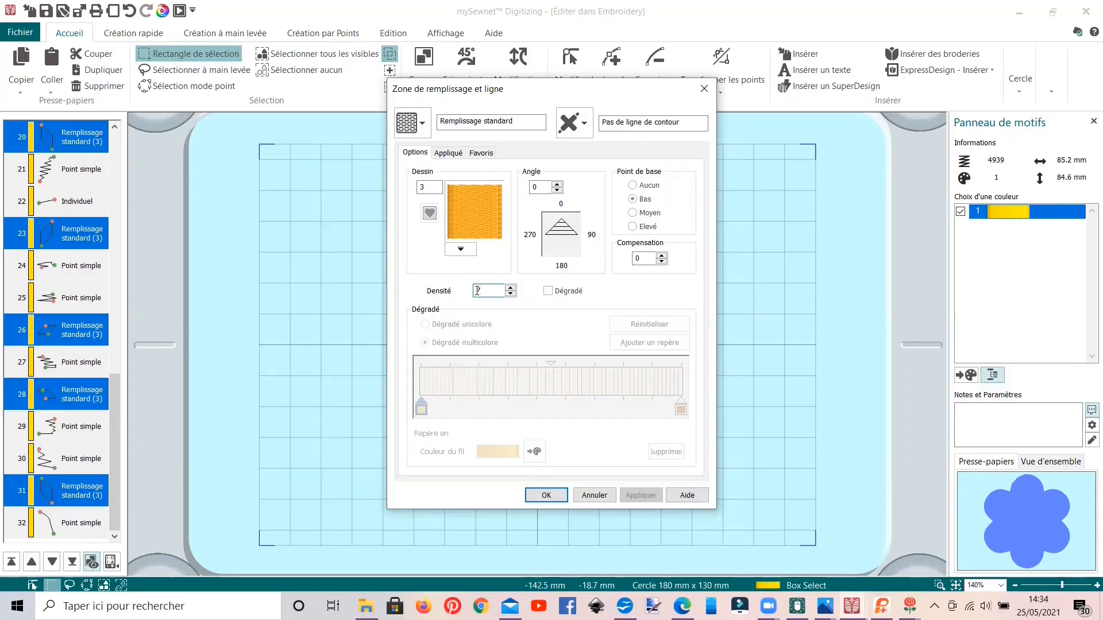
pyautogui.click(544, 495)
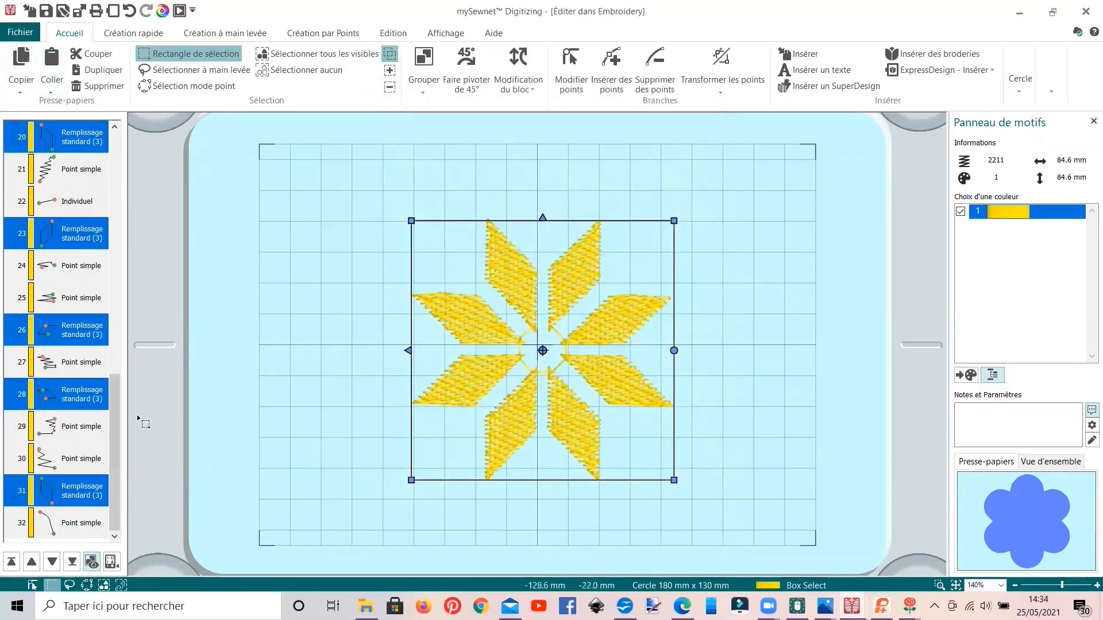
# Step: Enable the felting needle (Aiguille à feutrer) in the colour properties of the star's yellow thread
pyautogui.moveTo(114, 434); pyautogui.dragTo(123, 184)
pyautogui.click(84, 160)
pyautogui.rightClick(84, 161)
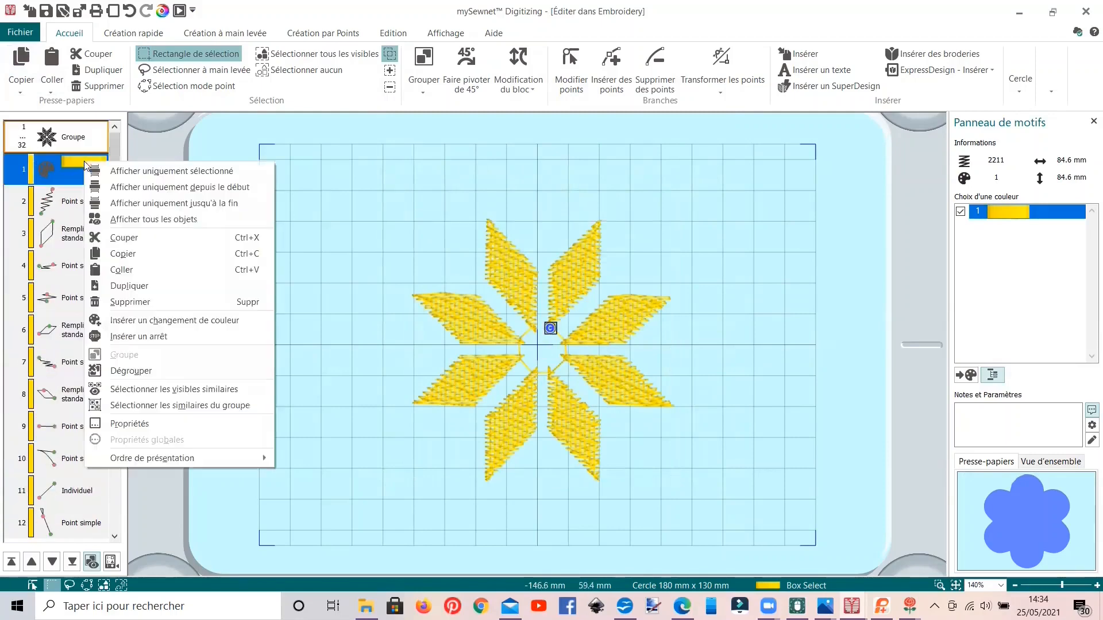
pyautogui.click(145, 426)
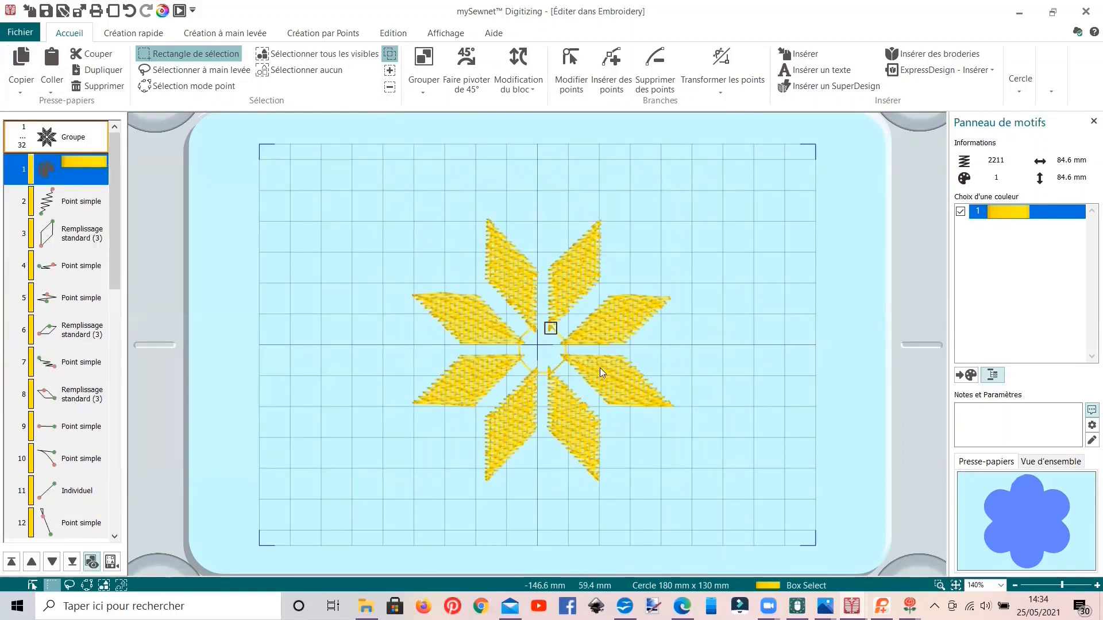
pyautogui.click(585, 371)
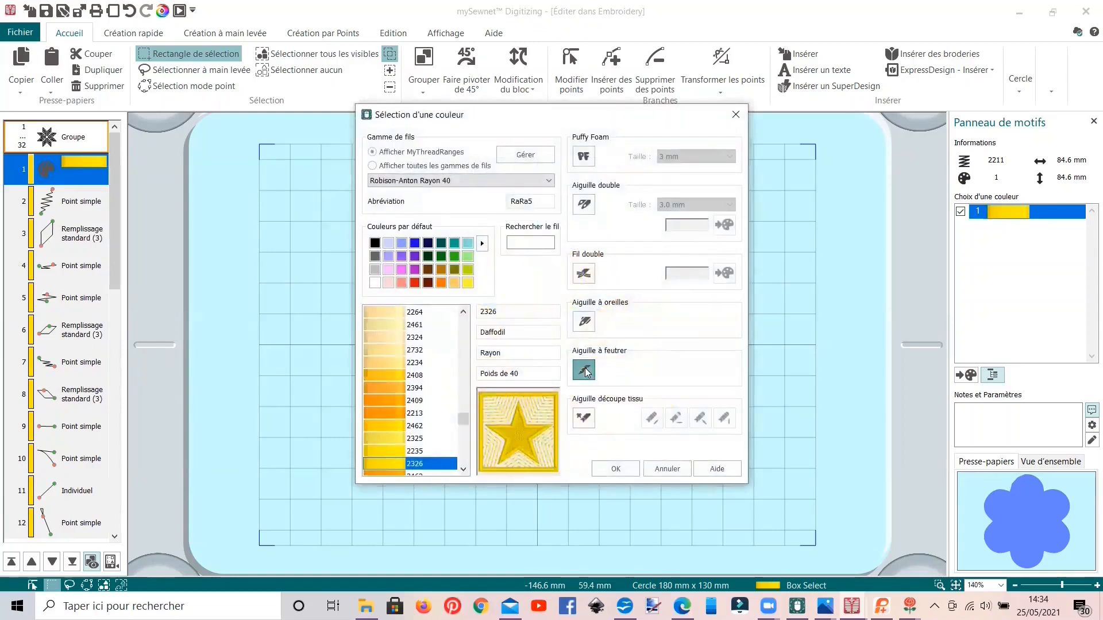
pyautogui.click(615, 470)
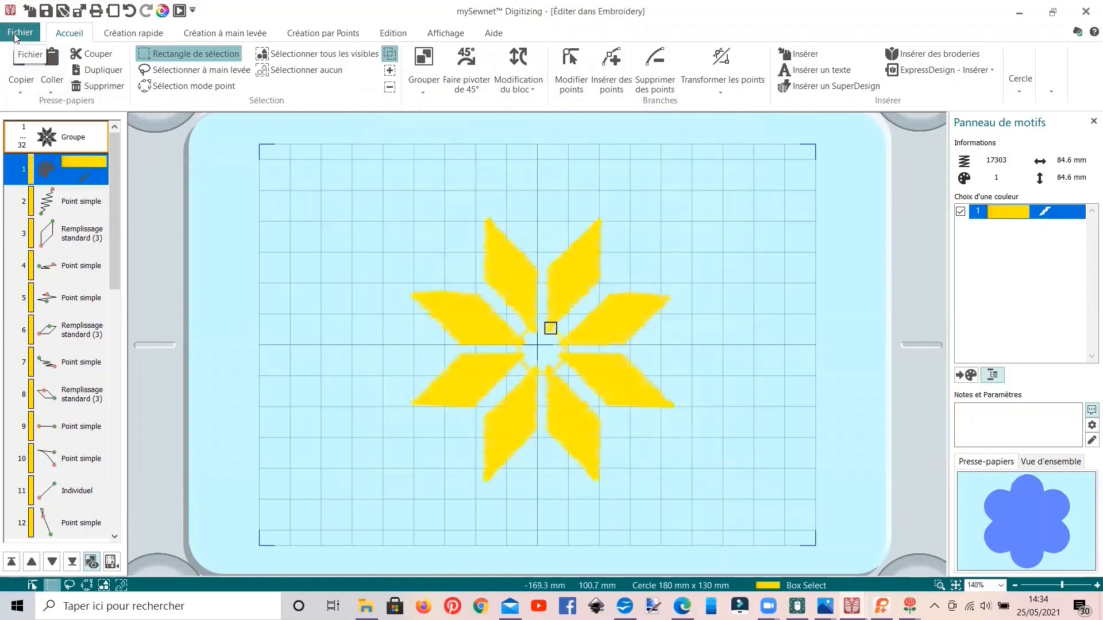
# Step: Review the Husqvarna Viking / Pfaff (.vp3) export options, including flipping the design for felting, and leave the save dialog without exporting
pyautogui.click(21, 33)
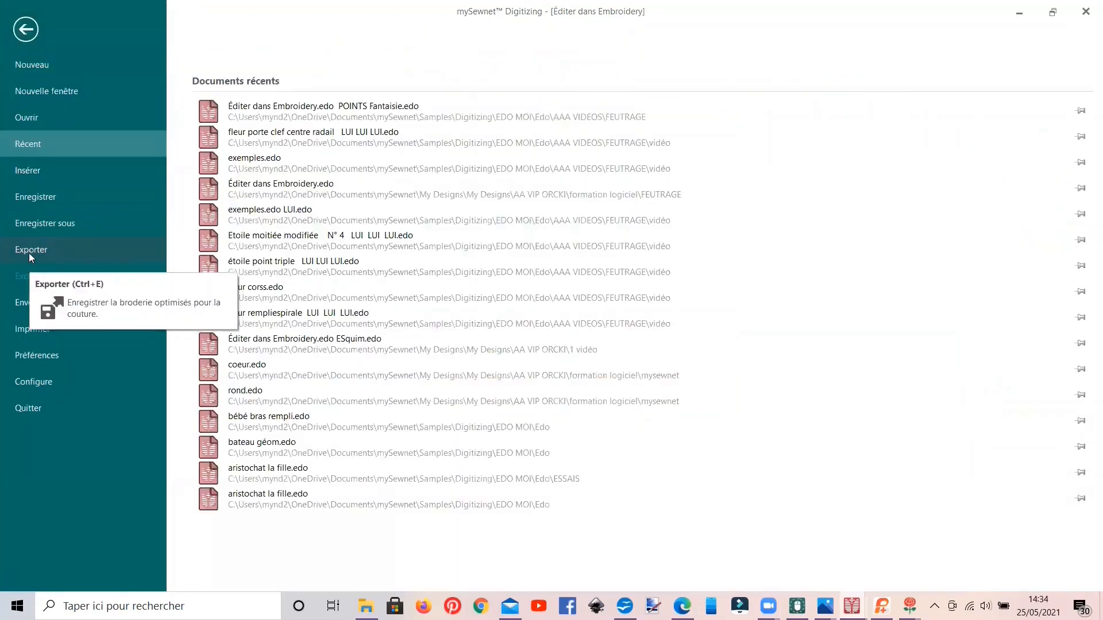
pyautogui.click(29, 251)
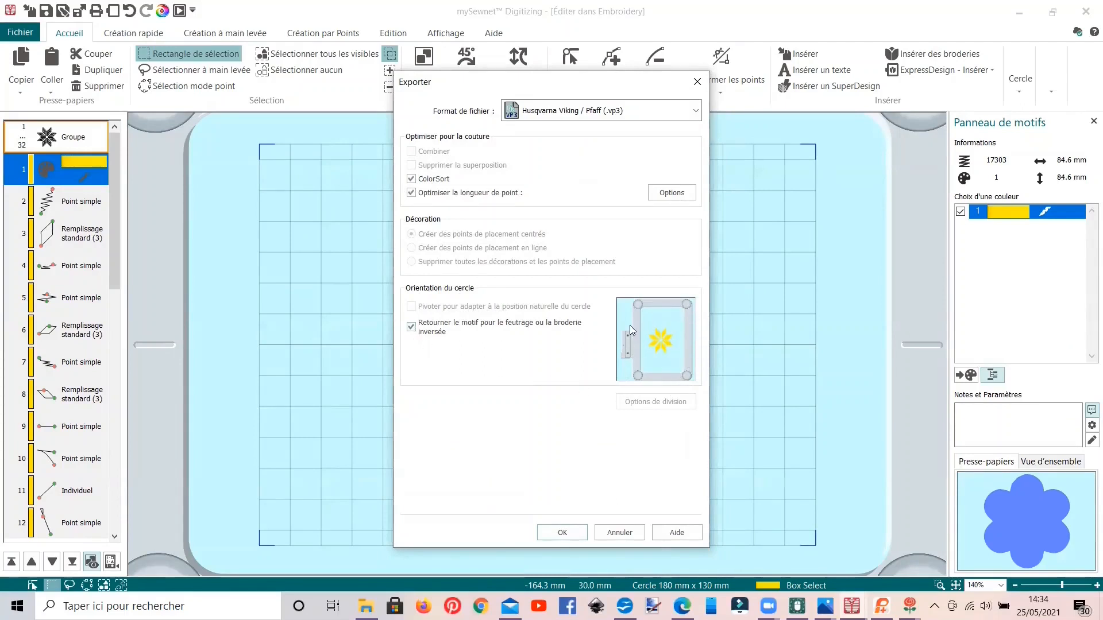
pyautogui.click(555, 532)
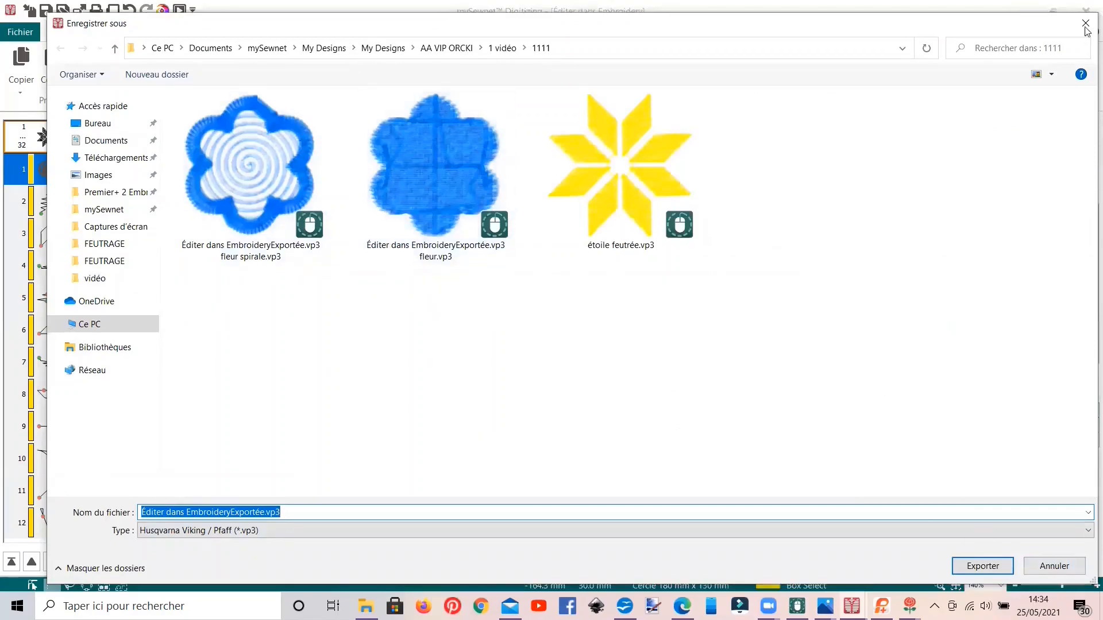
pyautogui.press('Return')
pyautogui.click(571, 536)
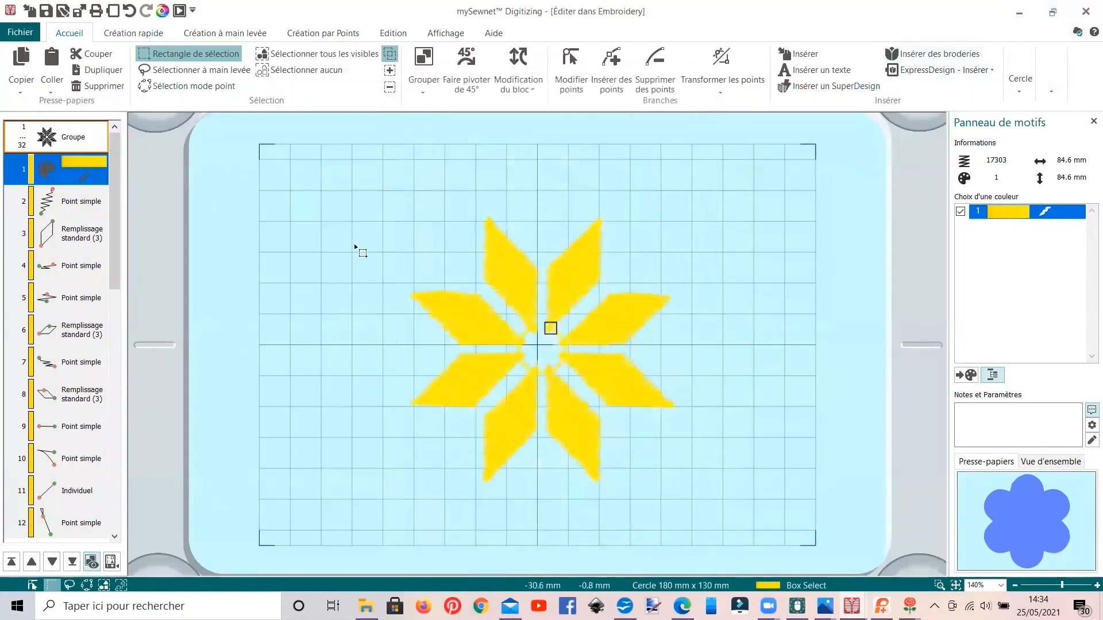
# Step: Delete the felted star and check the felting samples in exemples.edo before returning to the emptied design
pyautogui.click(311, 54)
pyautogui.press('Delete')
pyautogui.click(852, 606)
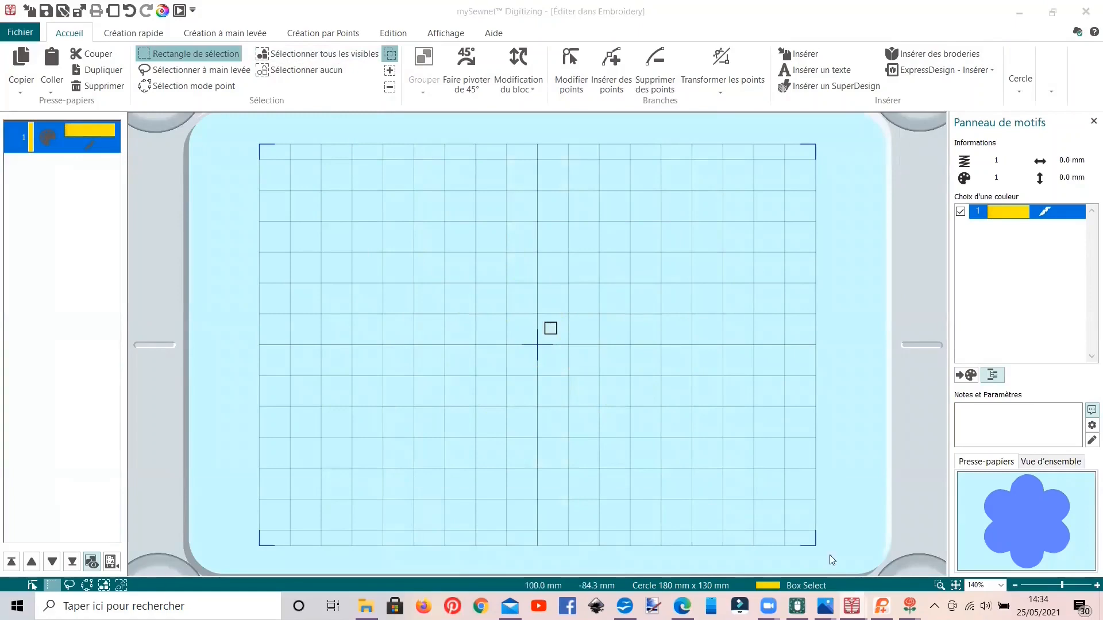
pyautogui.click(851, 554)
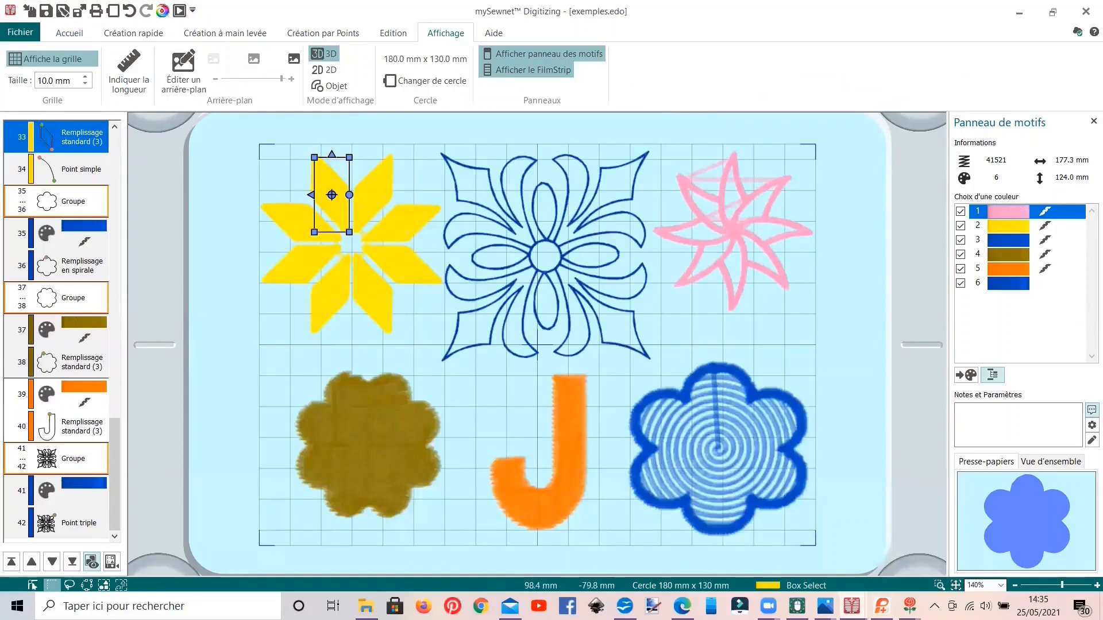
pyautogui.moveTo(852, 606)
pyautogui.click(996, 557)
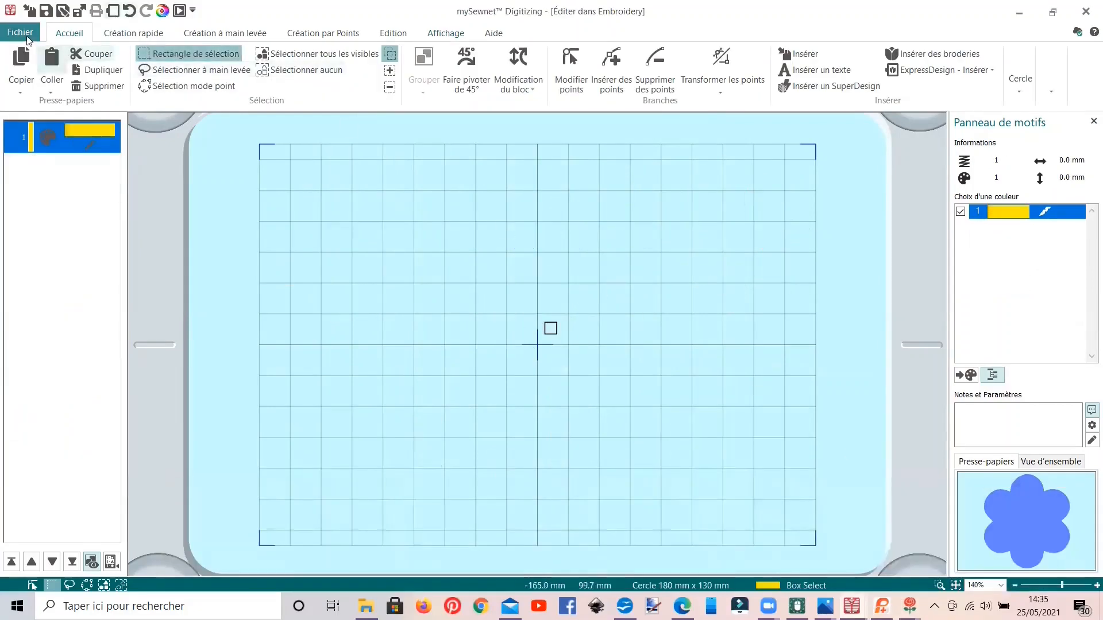
# Step: Start a new design in the ExpressDesign Wizard with the option Charger ou créer un arrière-plan
pyautogui.click(21, 33)
pyautogui.click(39, 68)
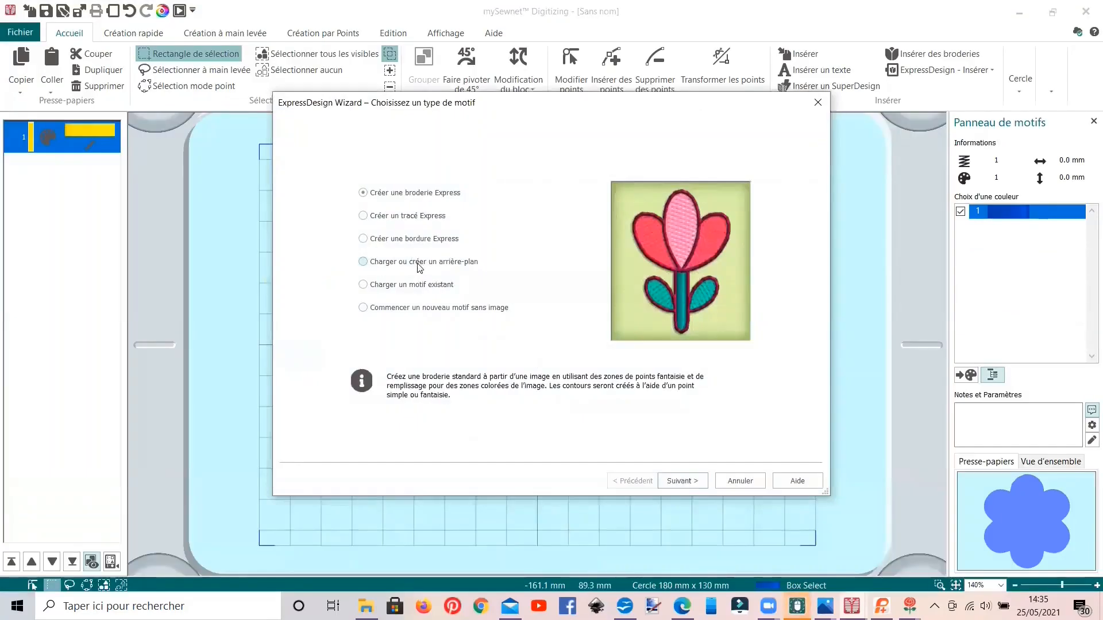
pyautogui.click(419, 262)
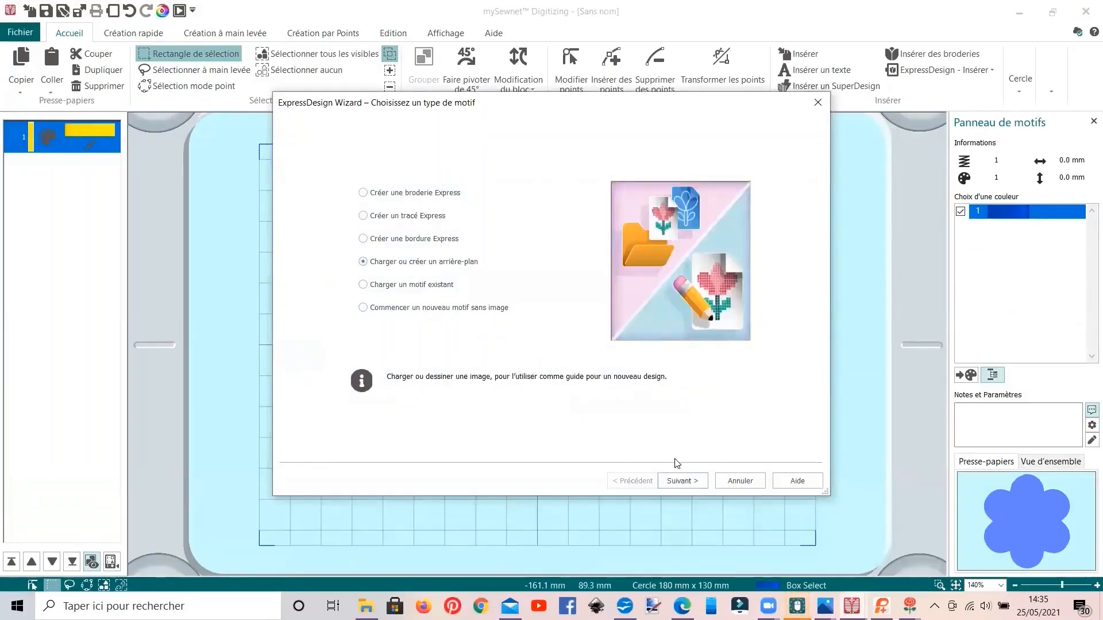
pyautogui.click(689, 481)
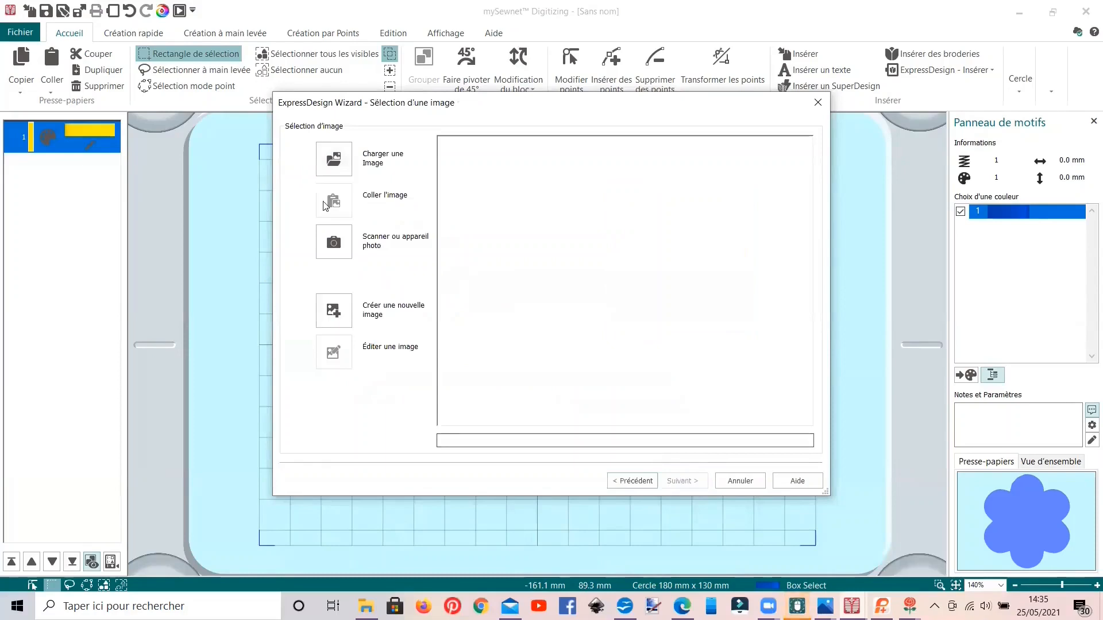
# Step: Load the symmetrical scroll-and-leaf line drawing from the DESSIN VIDEO folder as background, keeping its rotation and cropping
pyautogui.click(334, 159)
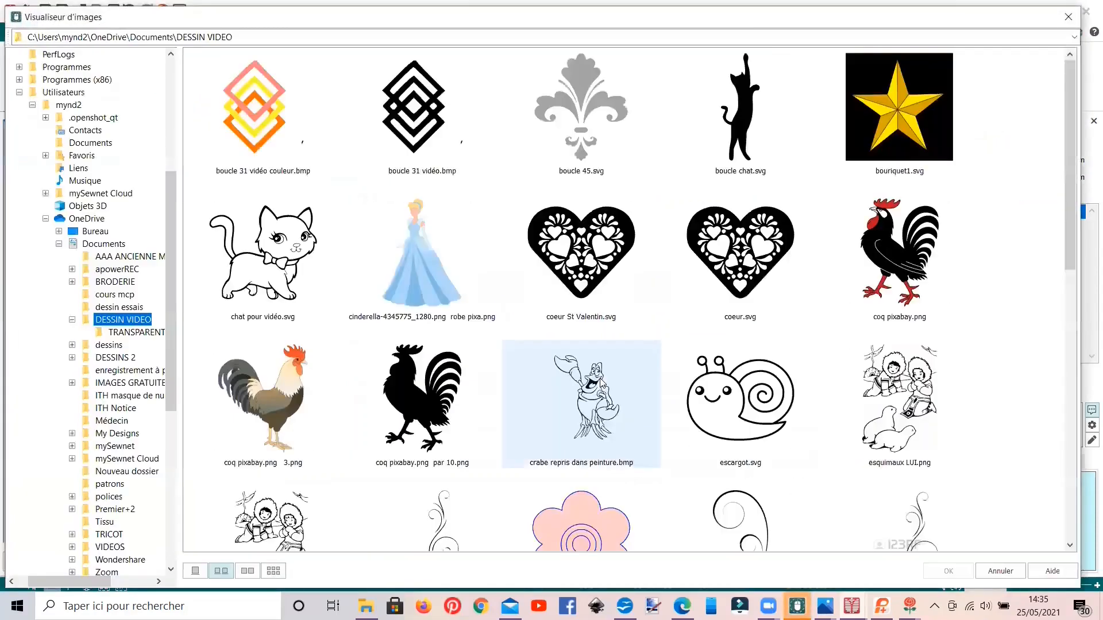
pyautogui.scroll(-7, 600, 381)
pyautogui.click(874, 327)
pyautogui.doubleClick(873, 327)
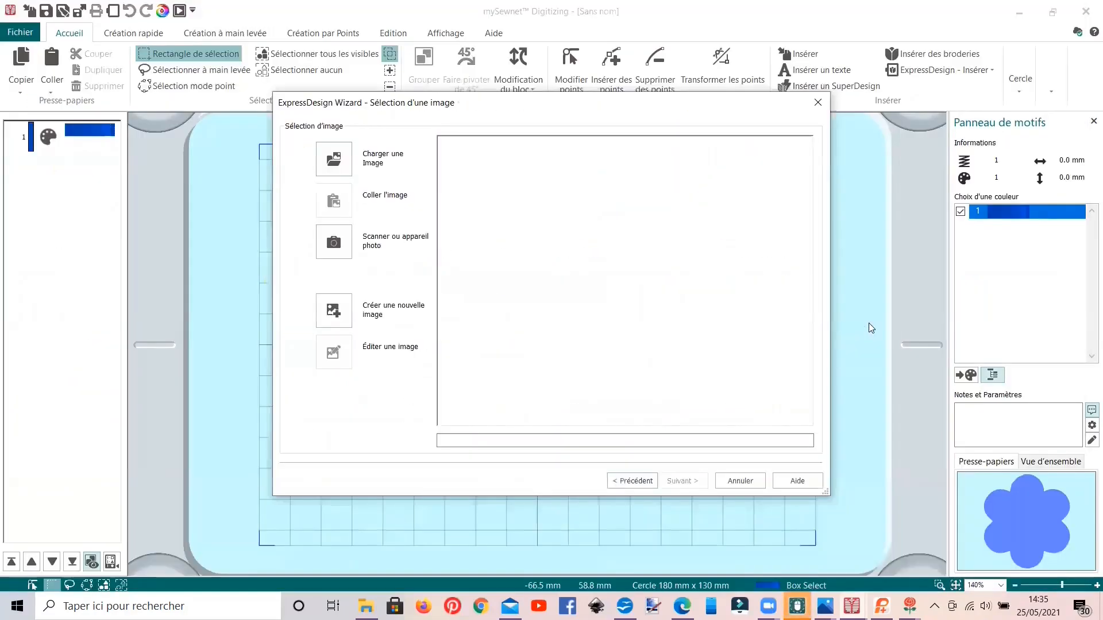
pyautogui.click(679, 486)
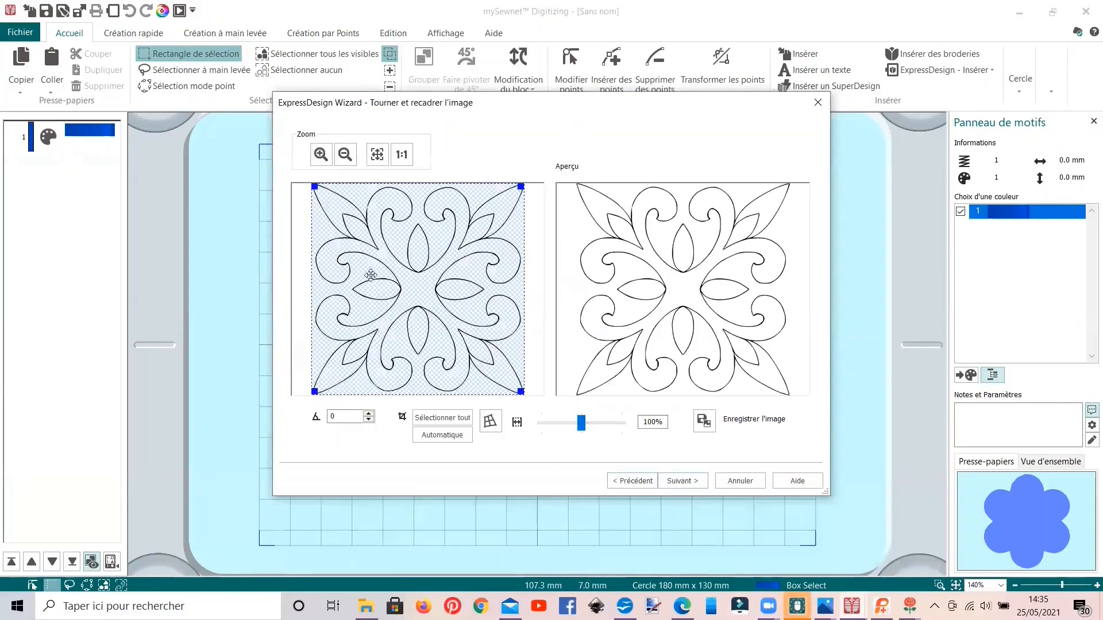
pyautogui.click(680, 481)
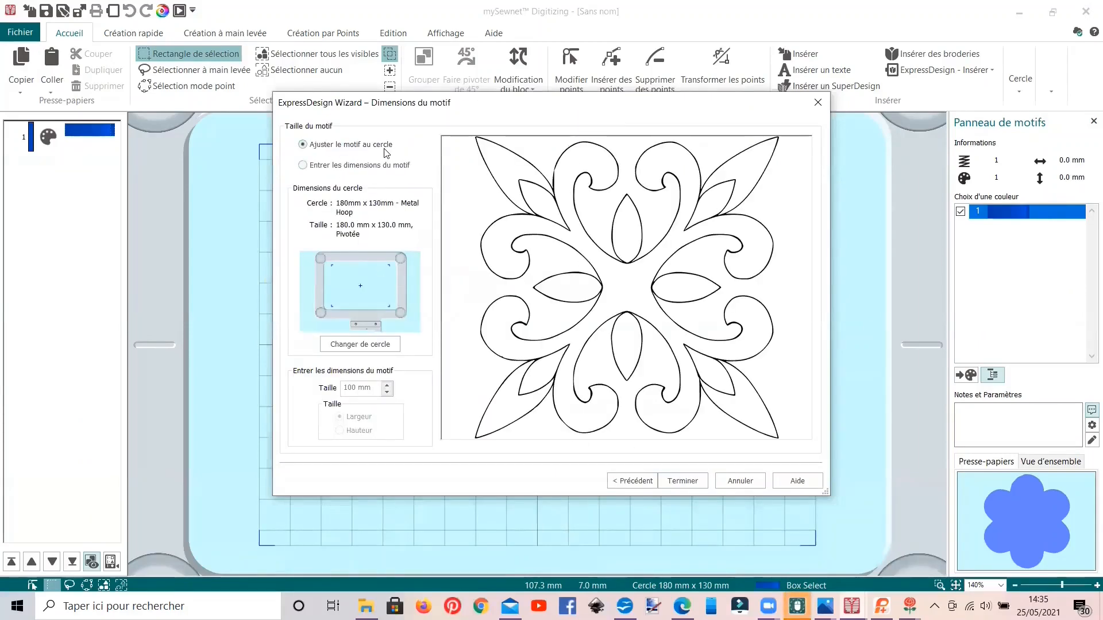
# Step: Set the hoop to 80mm x 80mm - Small Square Hoop with natural orientation and finish the wizard
pyautogui.click(364, 346)
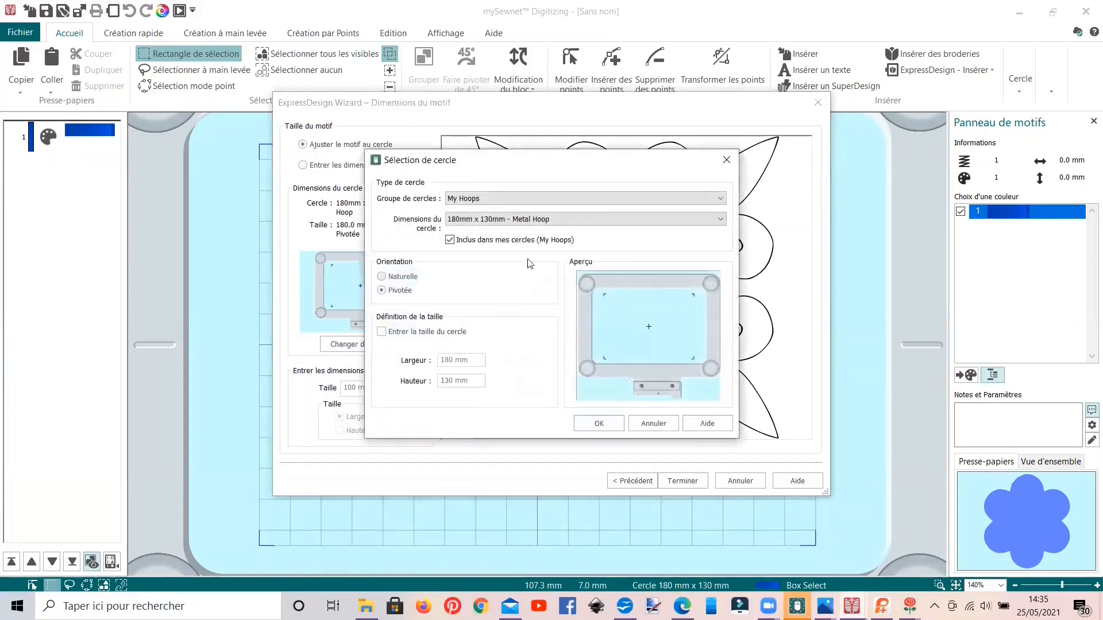
pyautogui.click(514, 223)
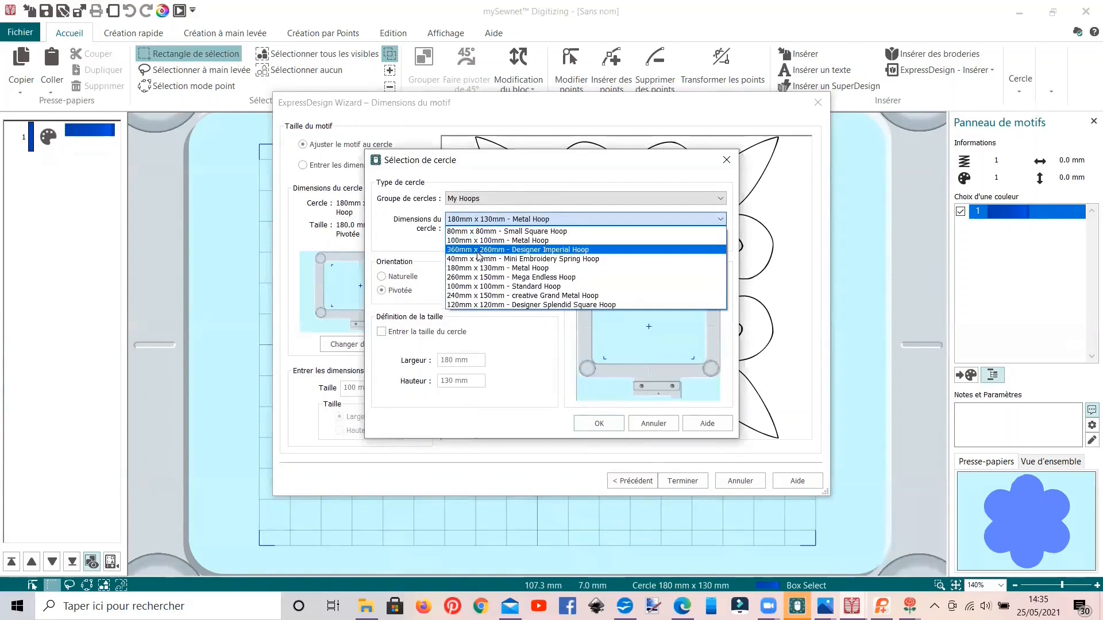
pyautogui.click(470, 231)
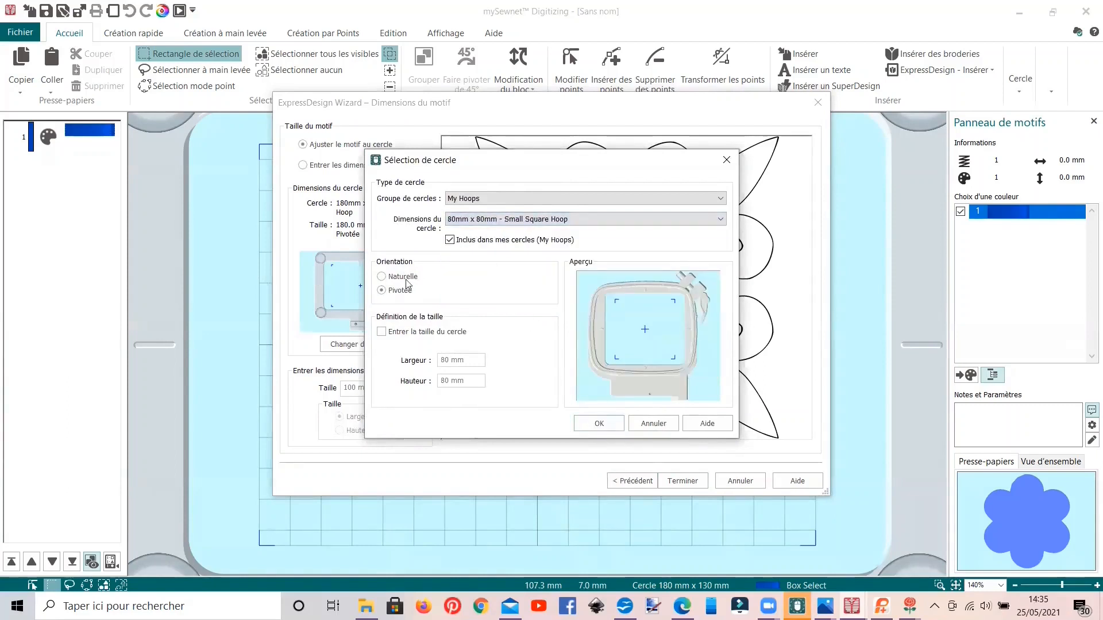
pyautogui.click(399, 277)
pyautogui.click(599, 424)
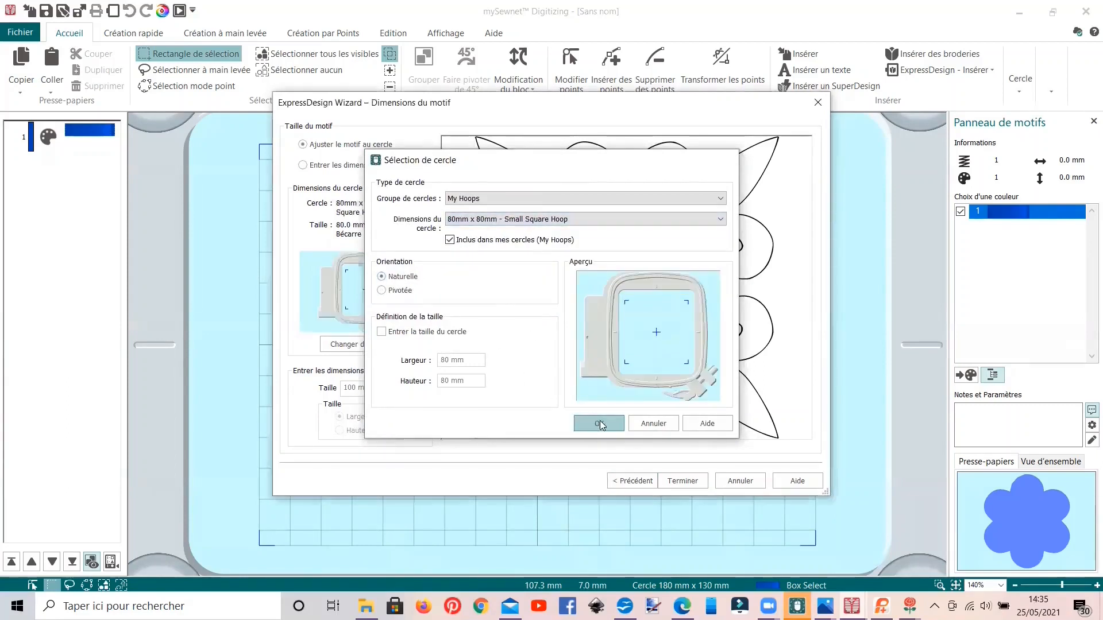
pyautogui.click(672, 484)
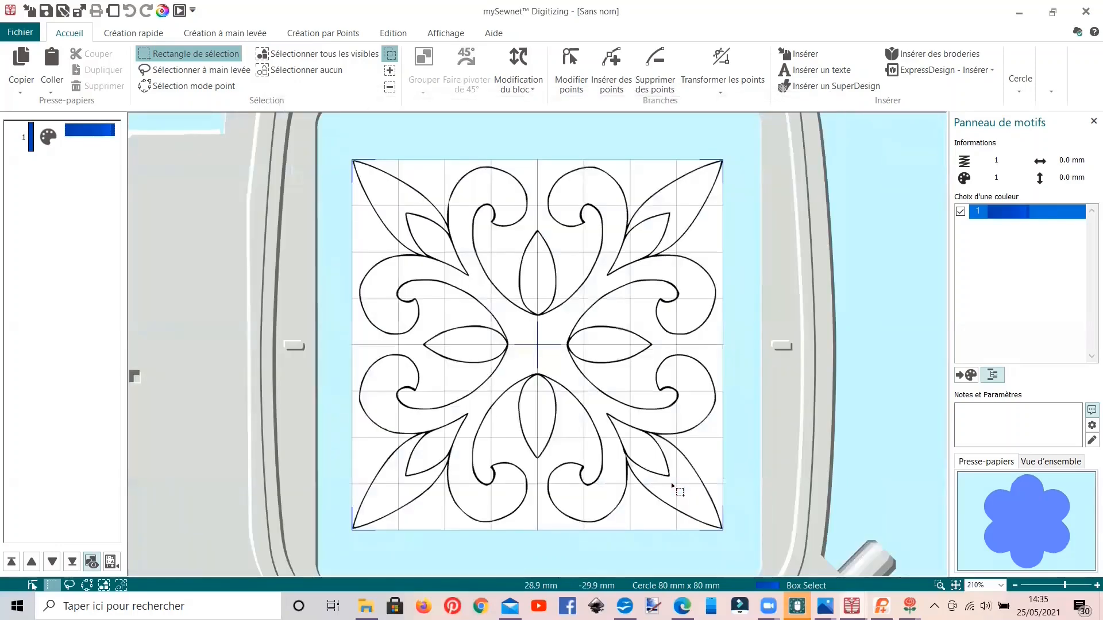
# Step: Turn off the standard fill for quick creation and set the outline type to Point triple
pyautogui.scroll(1, 583, 421)
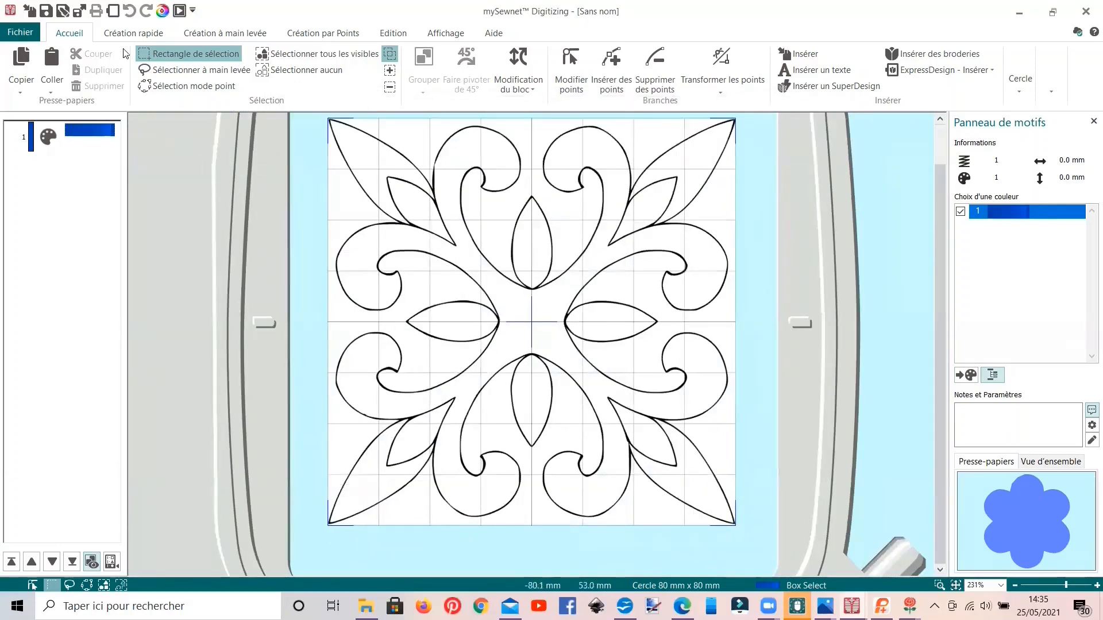
pyautogui.click(121, 33)
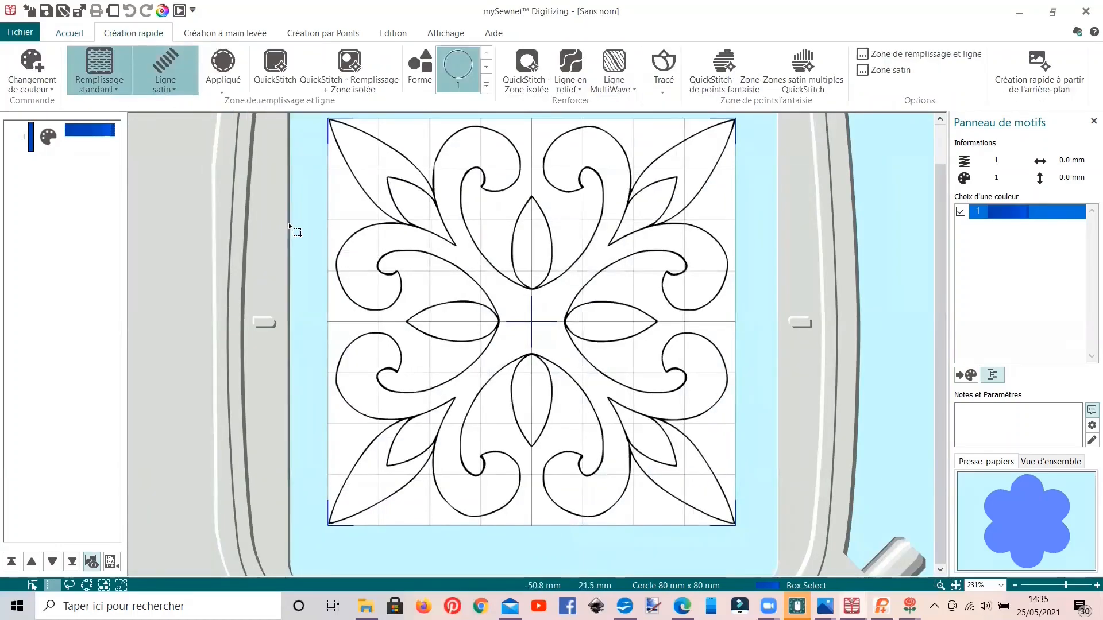
pyautogui.click(106, 66)
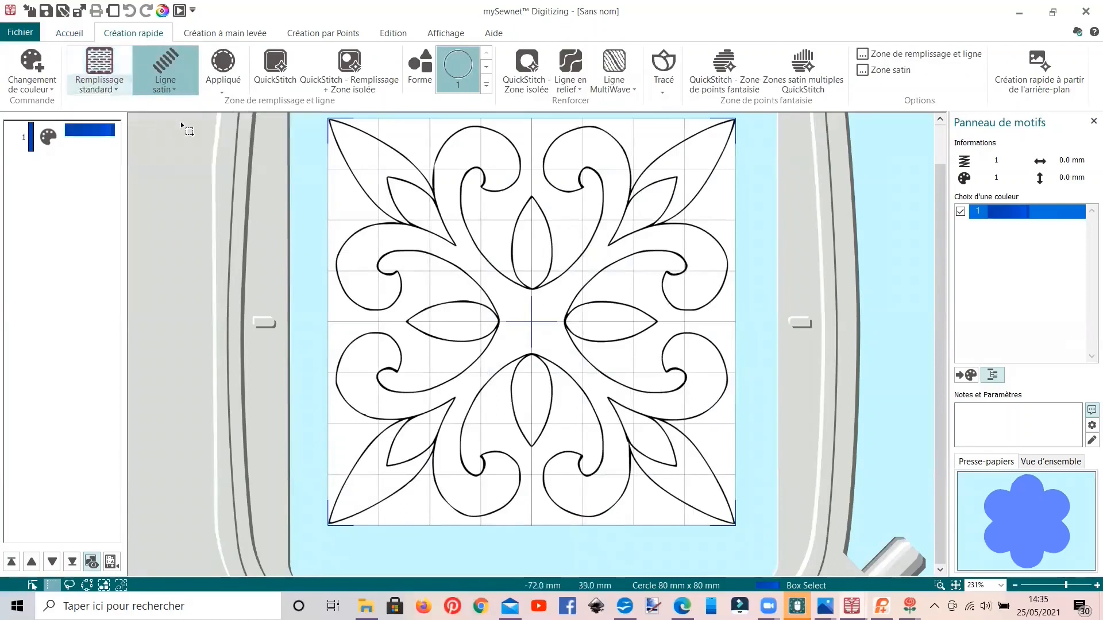
pyautogui.click(182, 85)
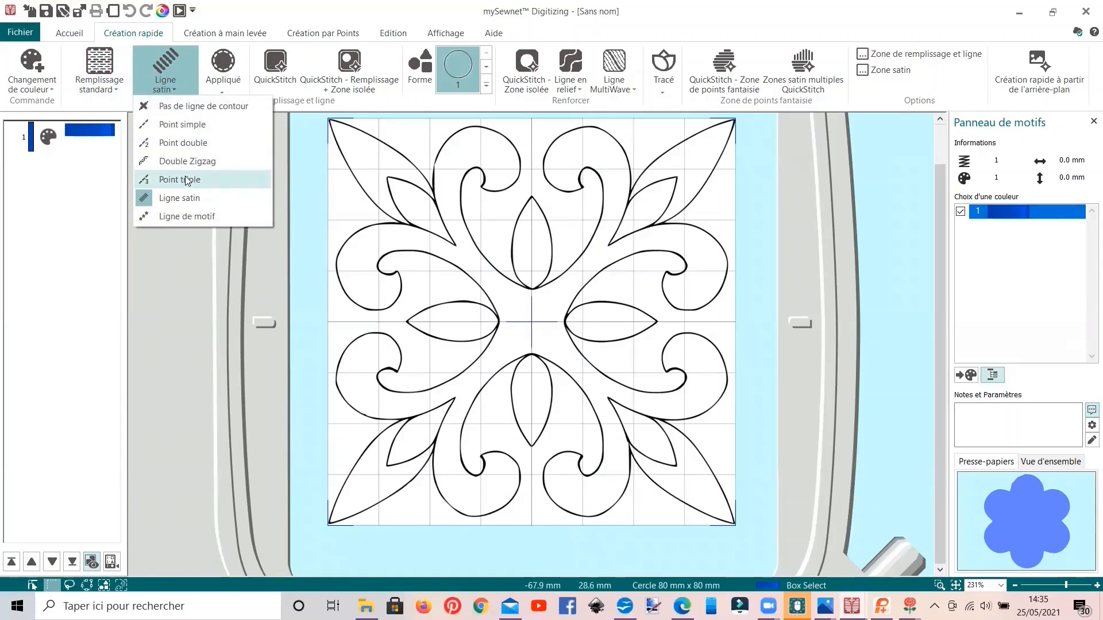
pyautogui.click(185, 181)
# Step: Create triple-stitch outlines along the background drawing's black lines with QuickStitch - Remplissage + Zone isolée
pyautogui.click(343, 70)
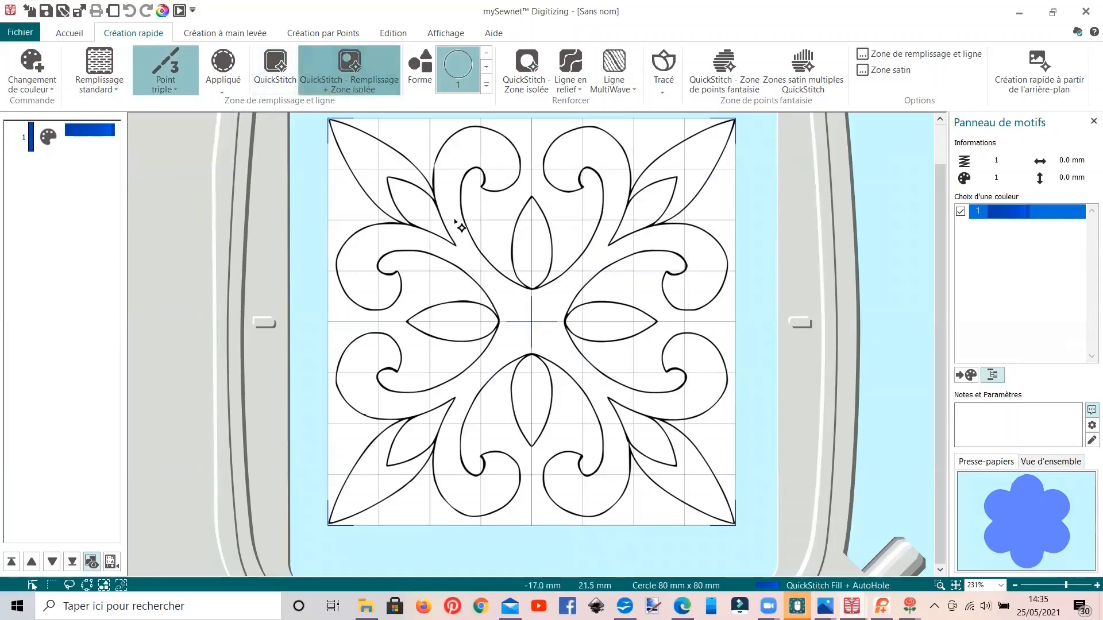
pyautogui.scroll(3, 456, 224)
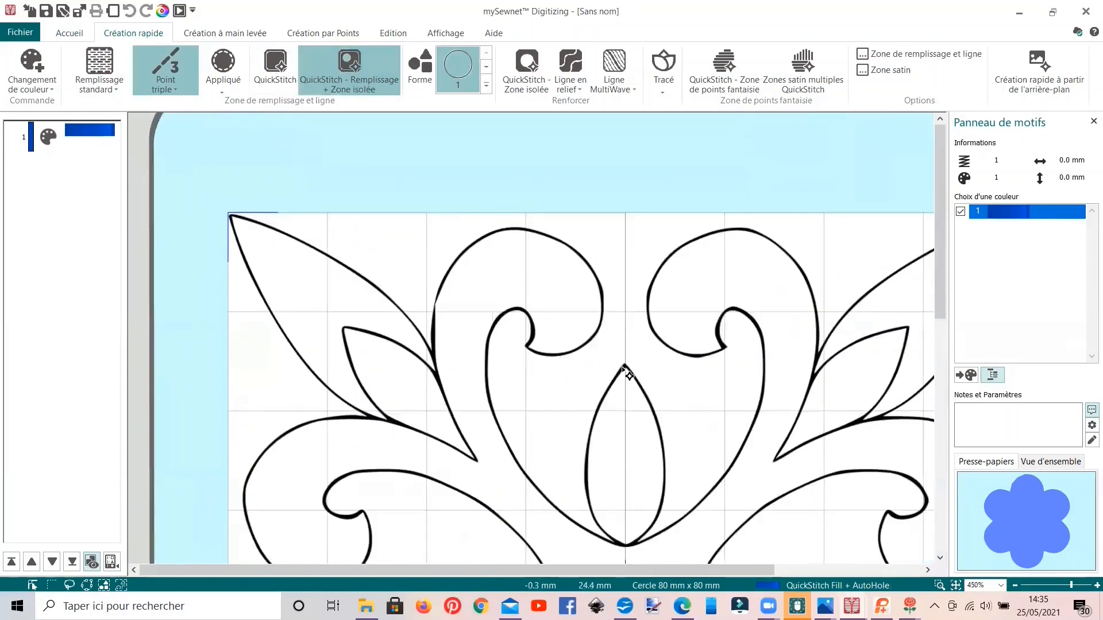
pyautogui.click(624, 368)
pyautogui.click(524, 351)
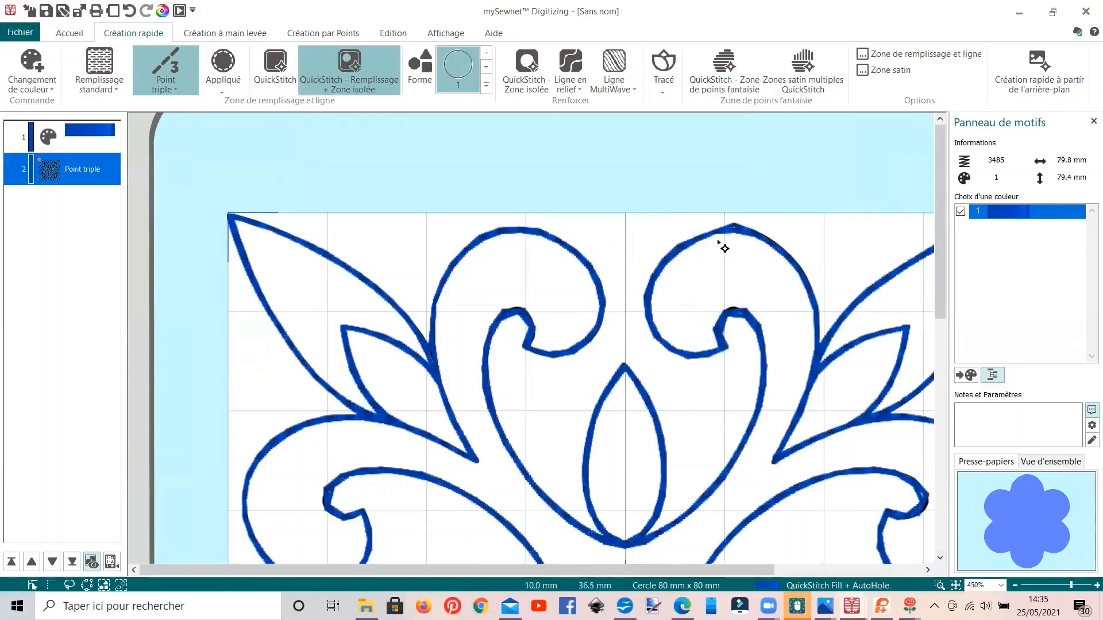
# Step: Enable the felting needle (Aiguille à feutrer) in the properties of the triple-stitch ornament's blue colour
pyautogui.scroll(-1, 332, 305)
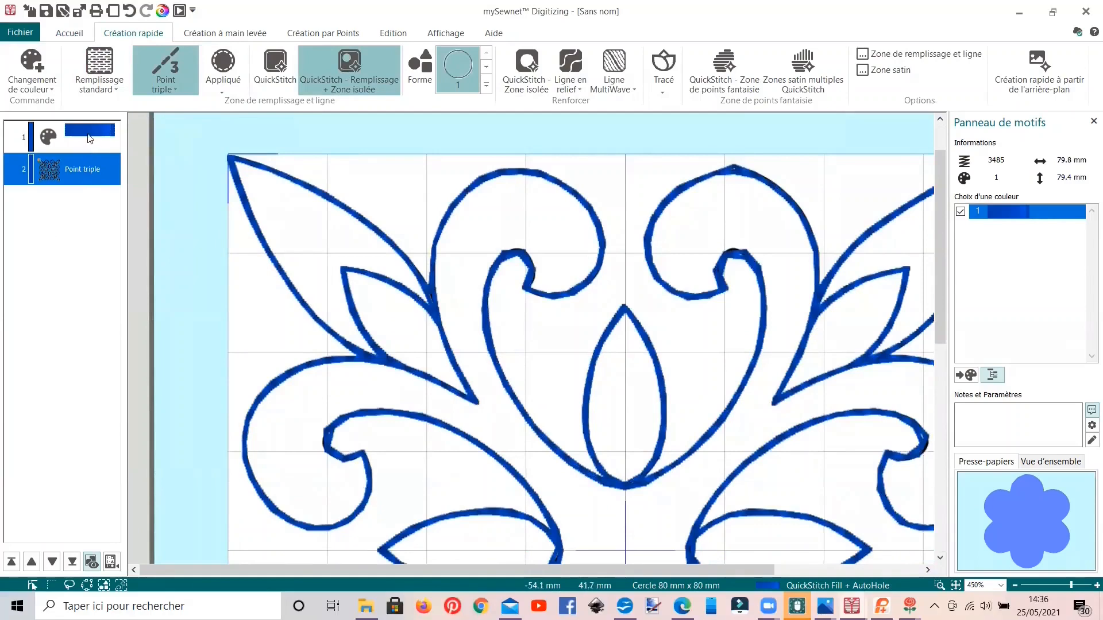
pyautogui.click(91, 134)
pyautogui.rightClick(89, 134)
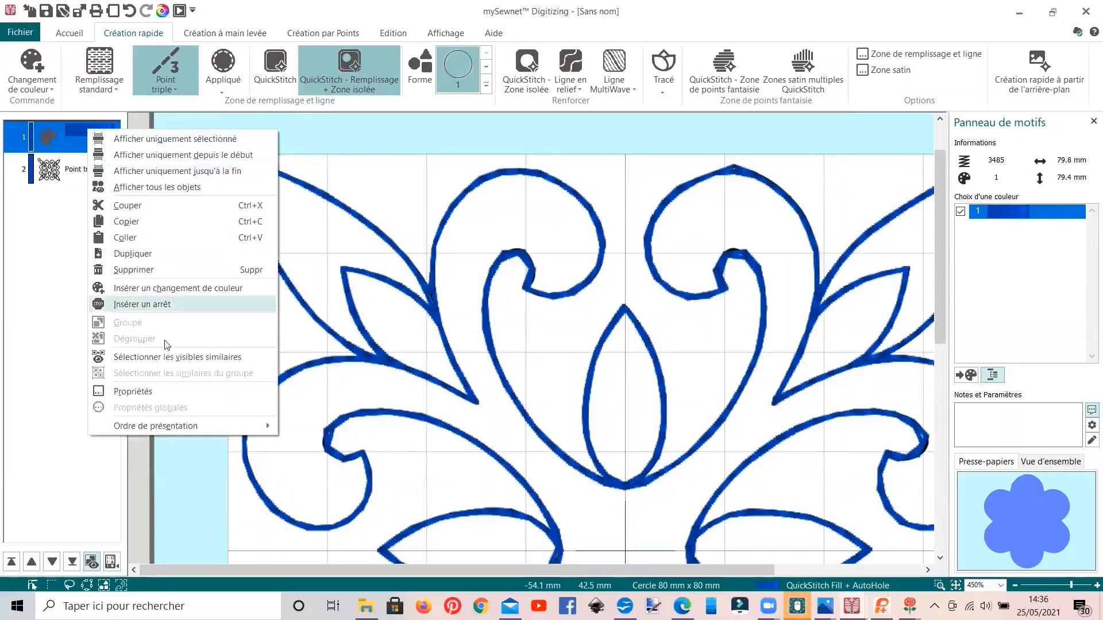
pyautogui.click(171, 392)
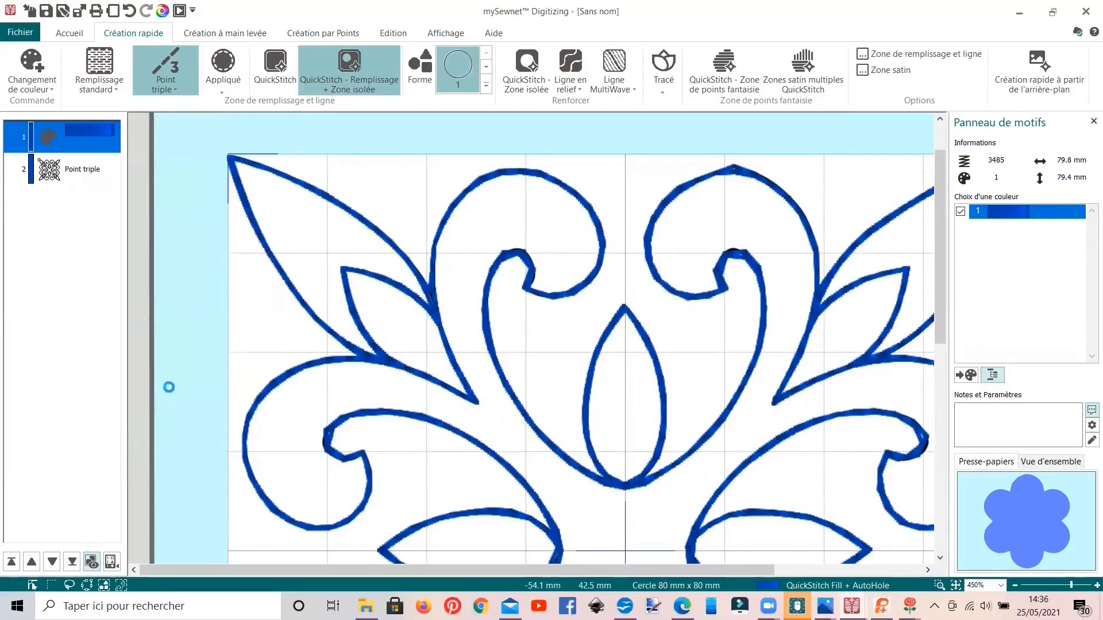
pyautogui.click(587, 367)
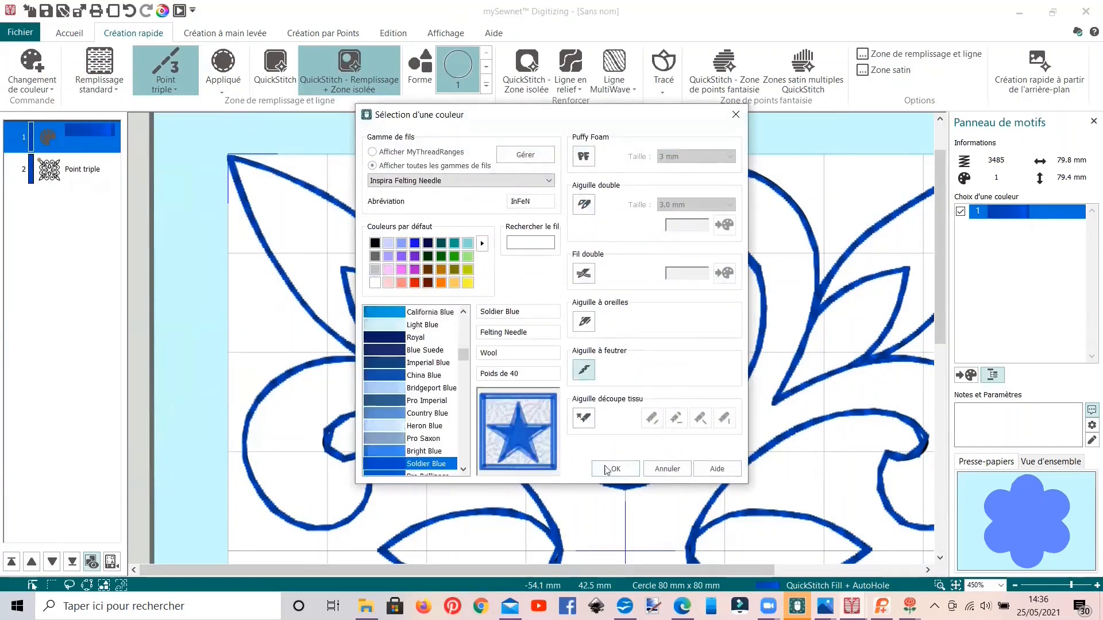
pyautogui.click(613, 469)
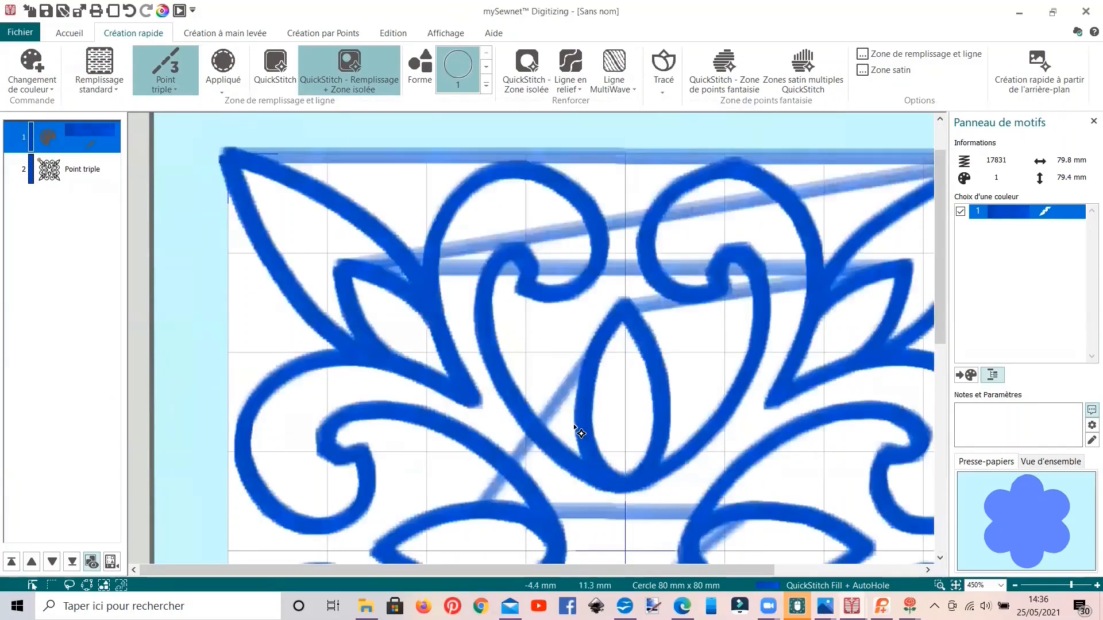
# Step: Preview the triple-stitch ornament in the design player and close the player
pyautogui.click(177, 12)
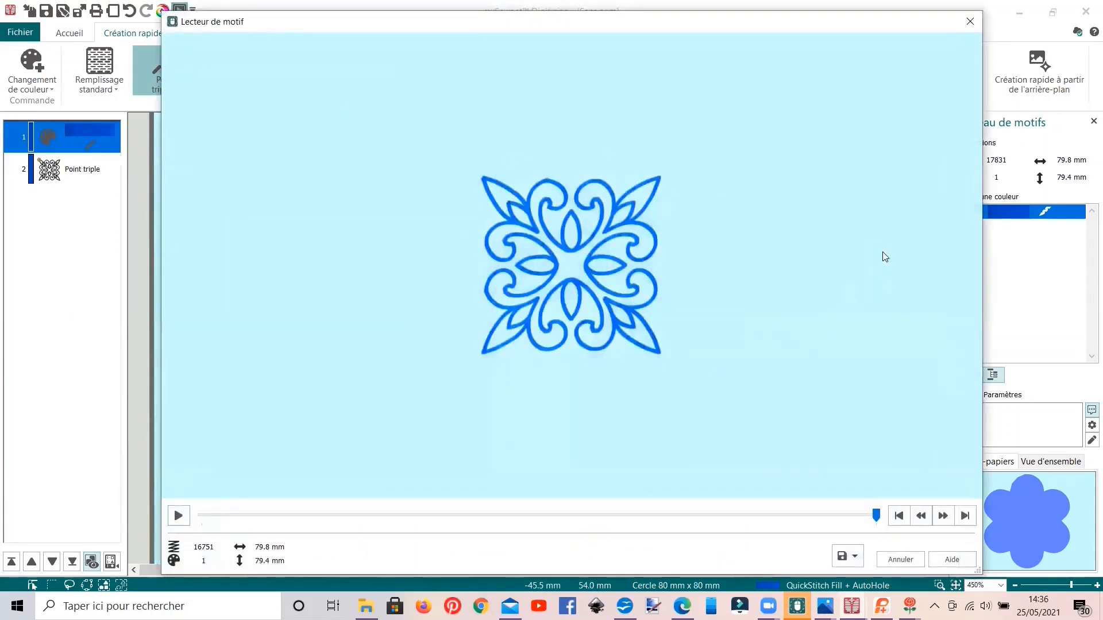
pyautogui.click(970, 22)
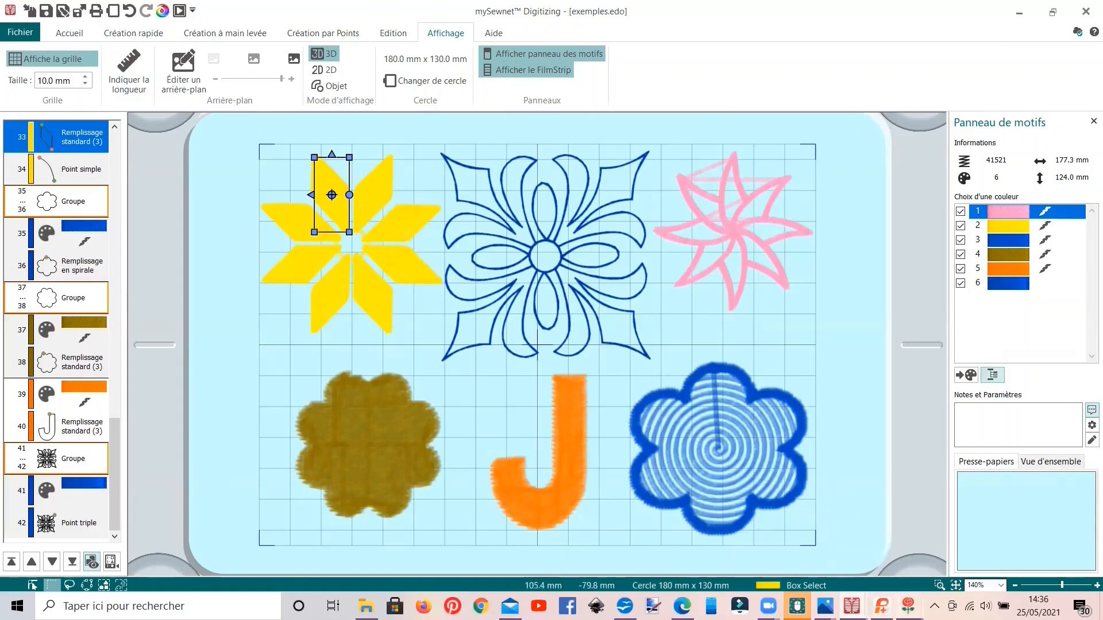
# Step: Switch to PREMIER+ 2 Create and start a new design without an image in the wizard, using no background (Pas d'arrière-plan)
pyautogui.moveTo(909, 606)
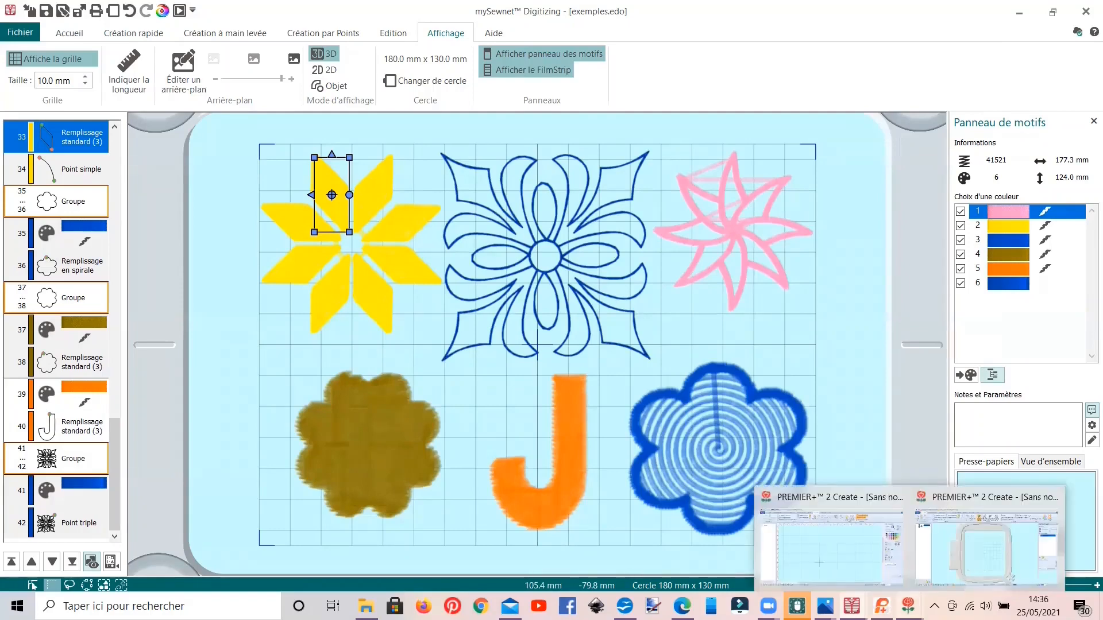
pyautogui.click(967, 567)
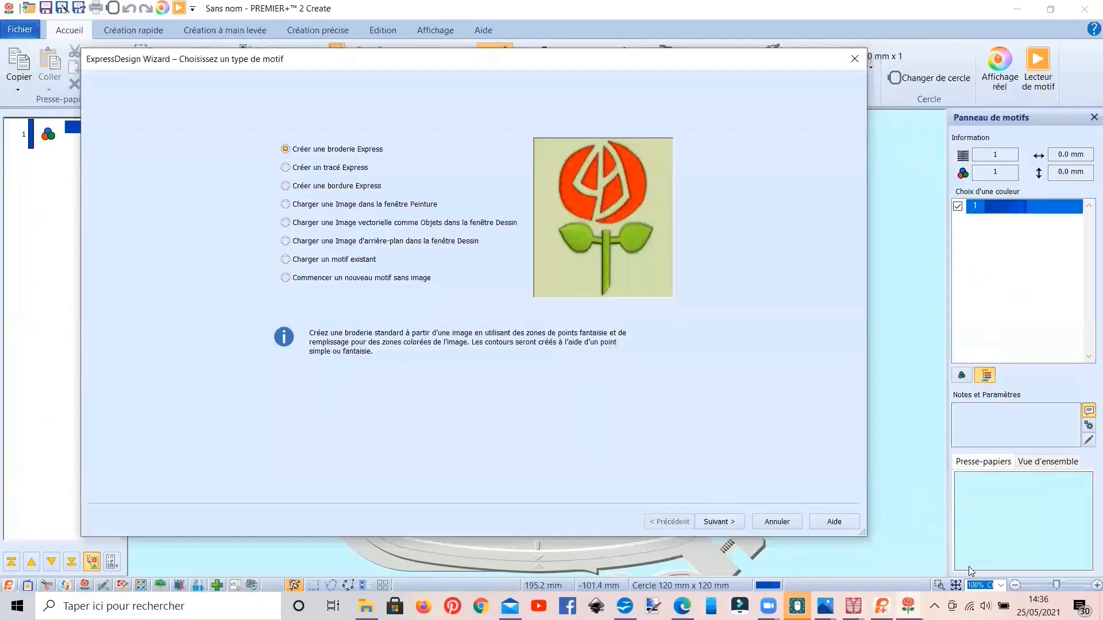
pyautogui.click(389, 278)
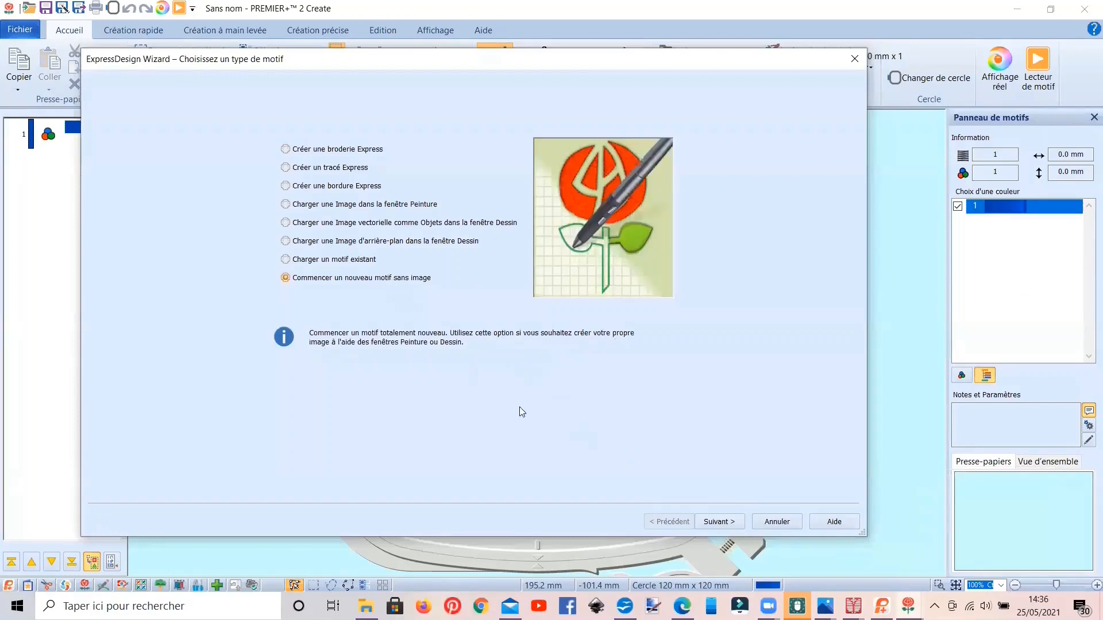
pyautogui.click(719, 522)
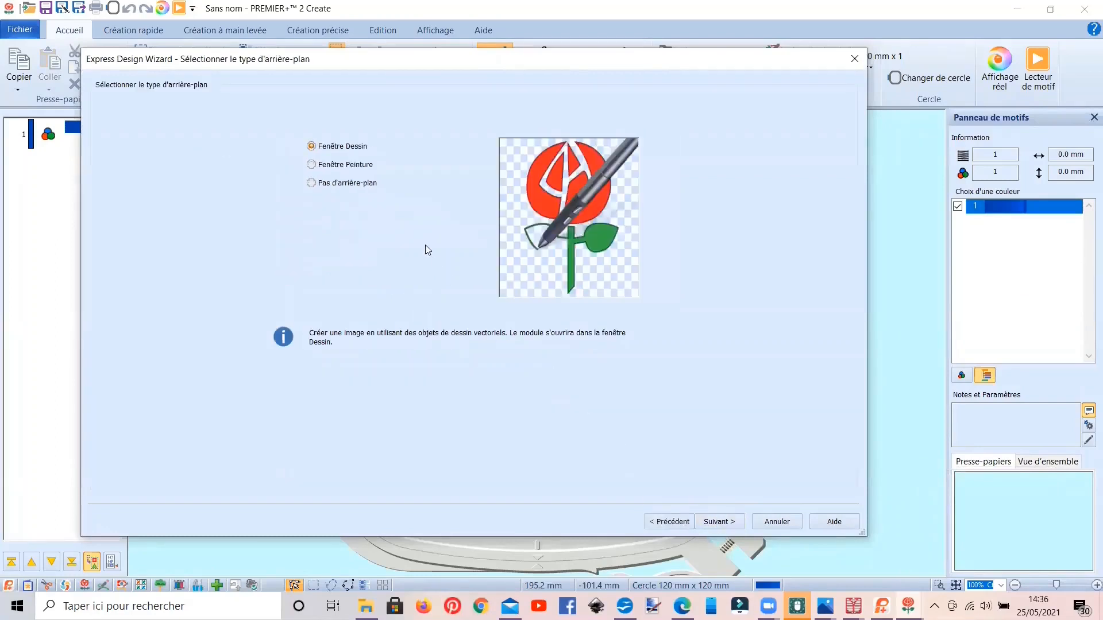
pyautogui.click(348, 183)
pyautogui.click(719, 522)
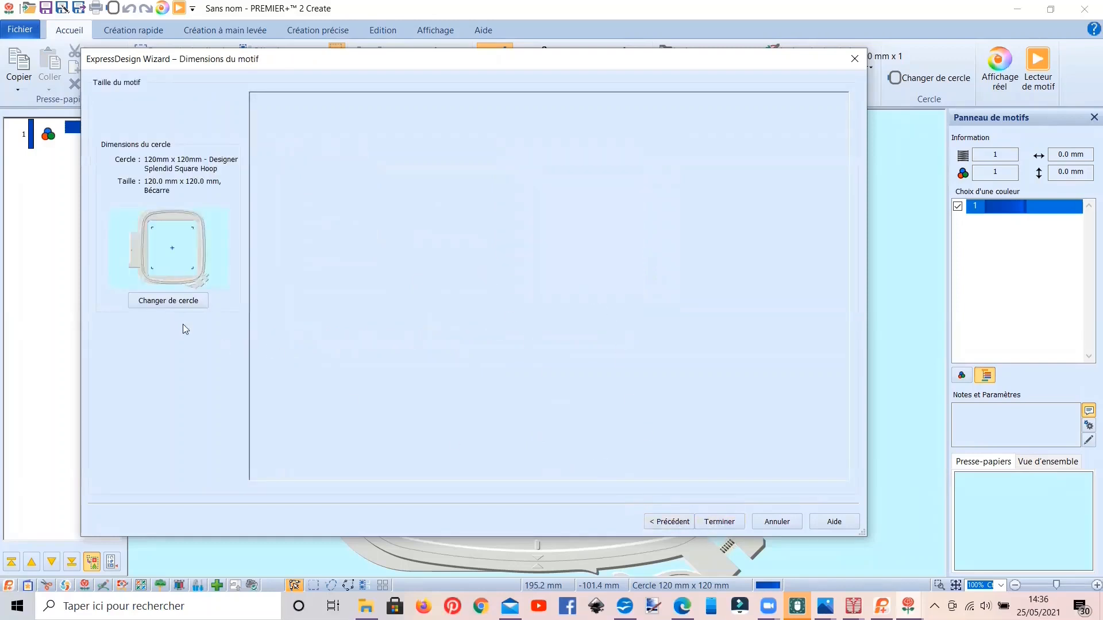
# Step: Set the hoop to 80mm x 80mm - Small Square Hoop and finish the wizard
pyautogui.click(170, 305)
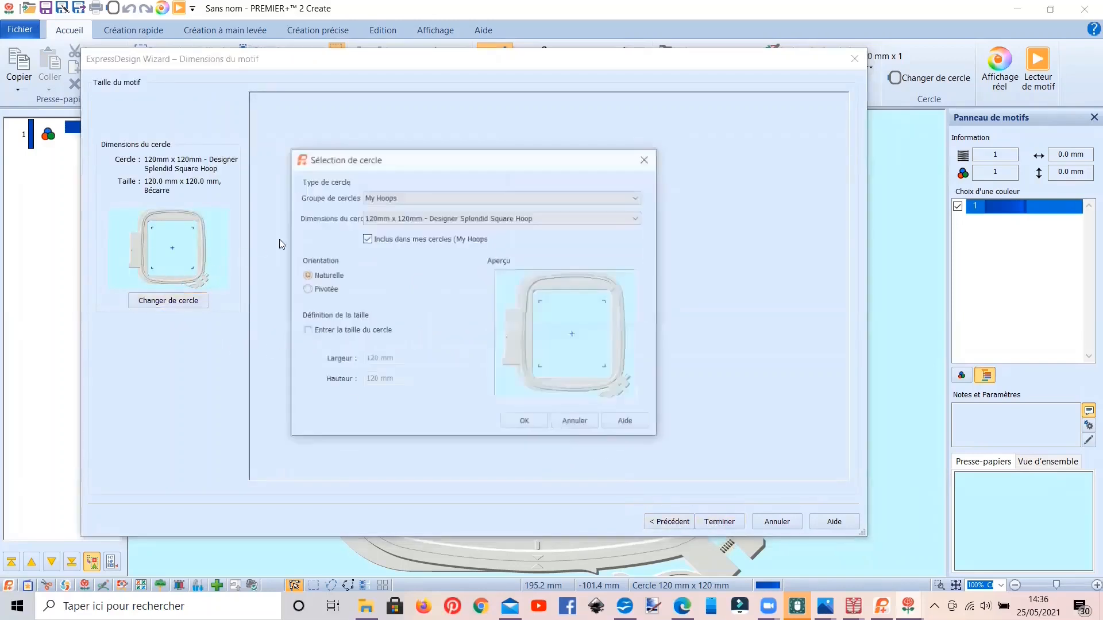
pyautogui.click(411, 220)
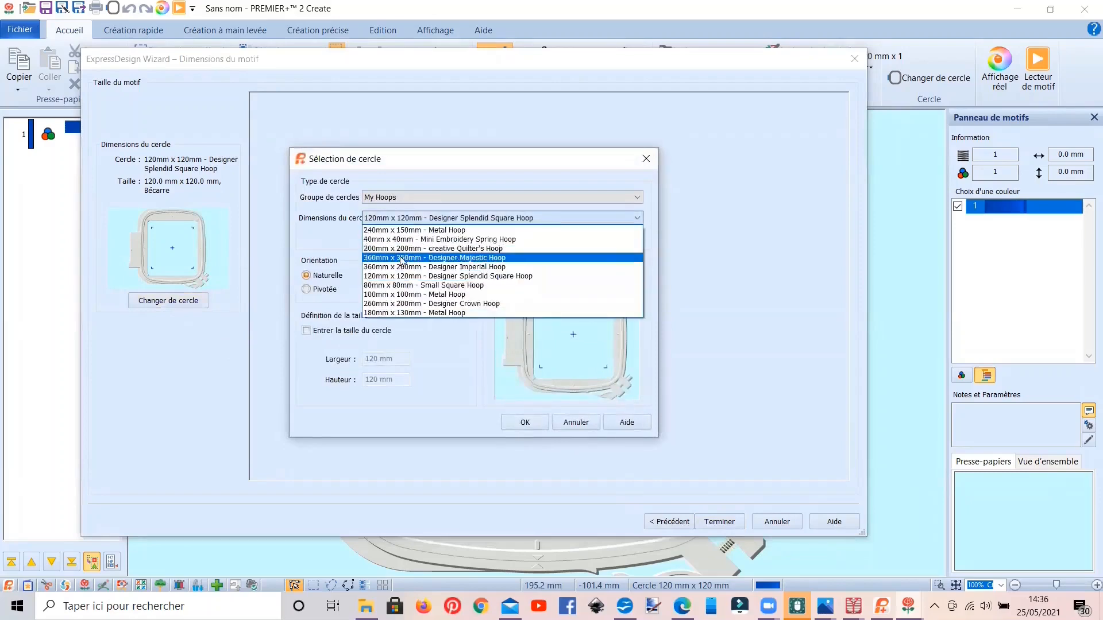
pyautogui.click(399, 288)
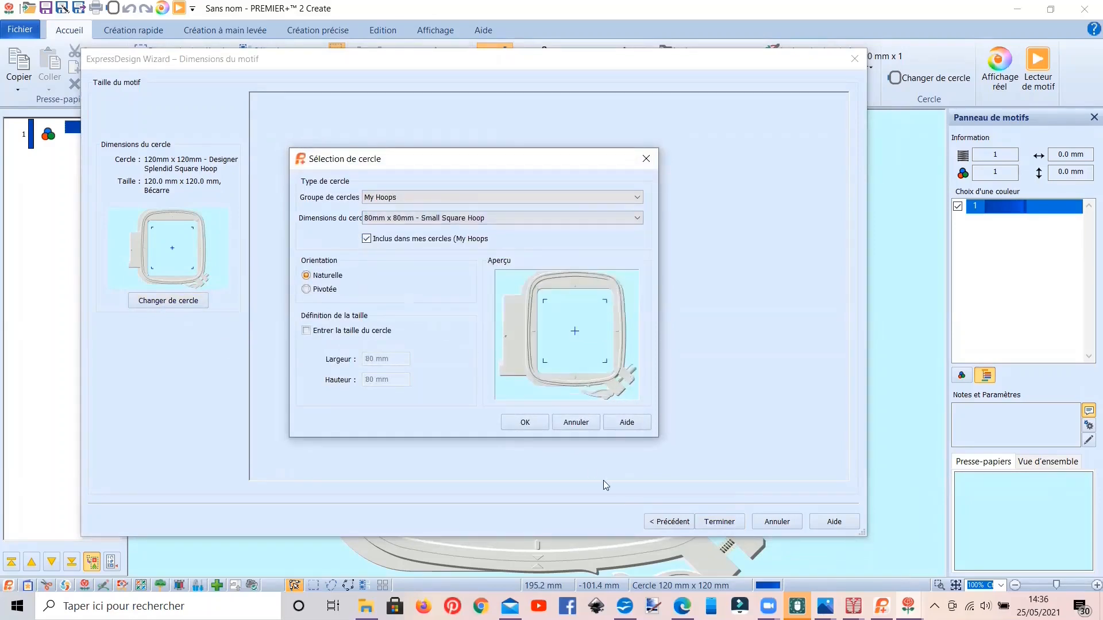
pyautogui.click(524, 421)
pyautogui.click(718, 522)
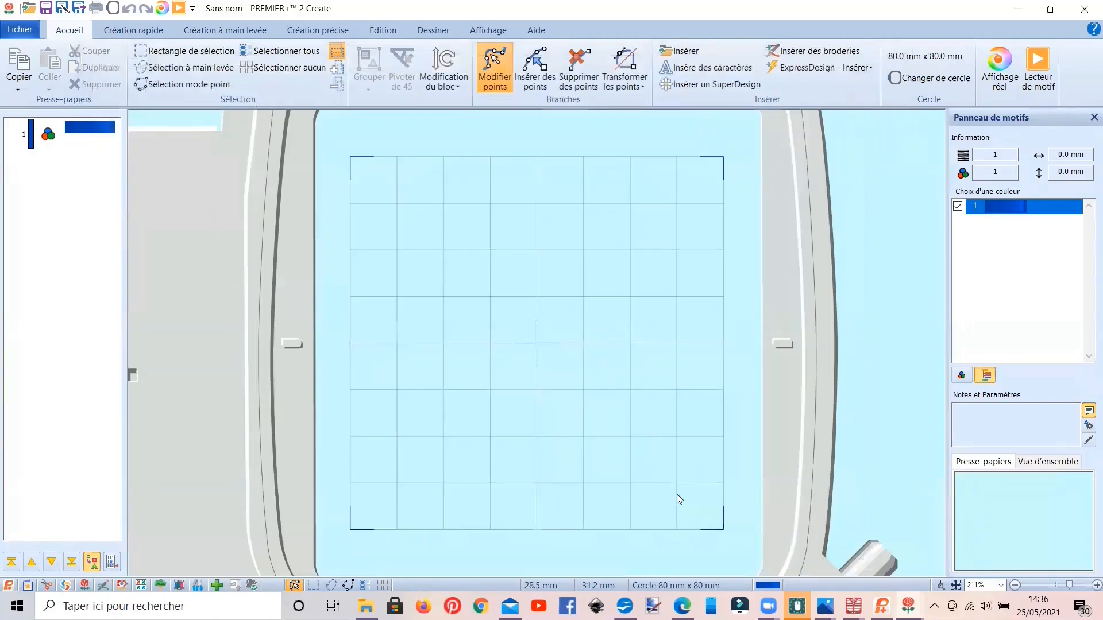
# Step: Open the drawing window (Dessiner) and look through the available shapes
pyautogui.click(425, 30)
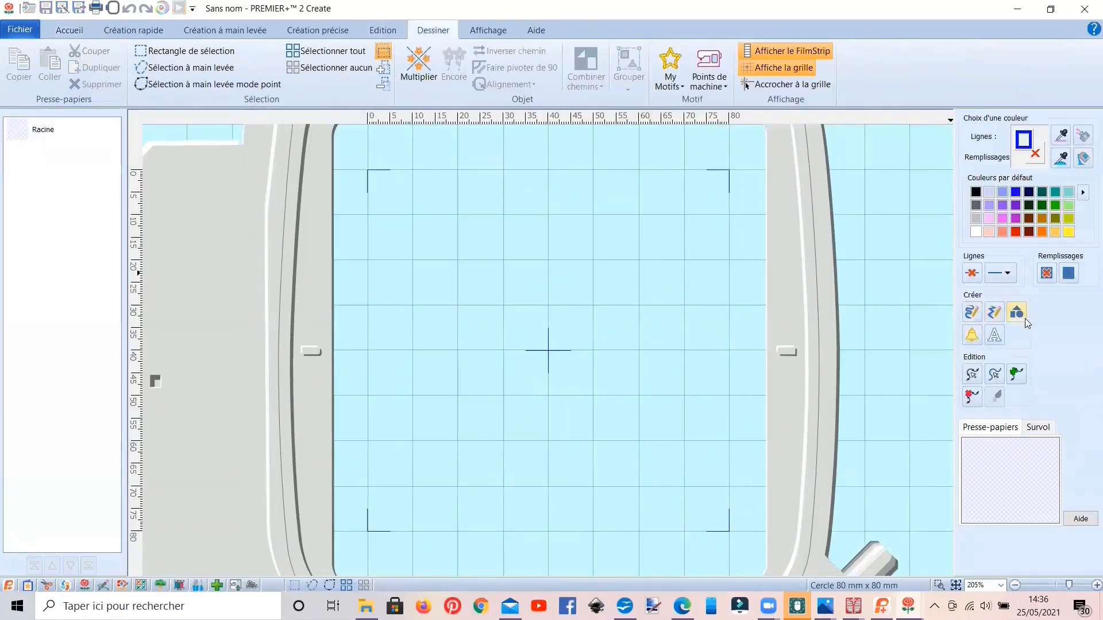
pyautogui.click(1018, 314)
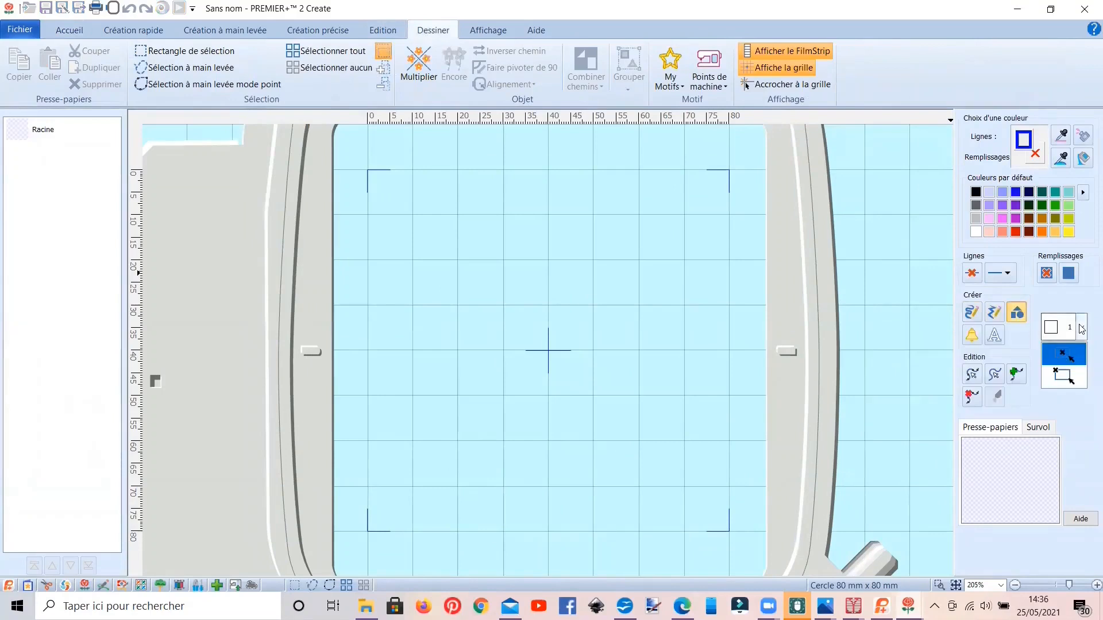
pyautogui.scroll(-9, 1056, 369)
pyautogui.scroll(9, 1056, 370)
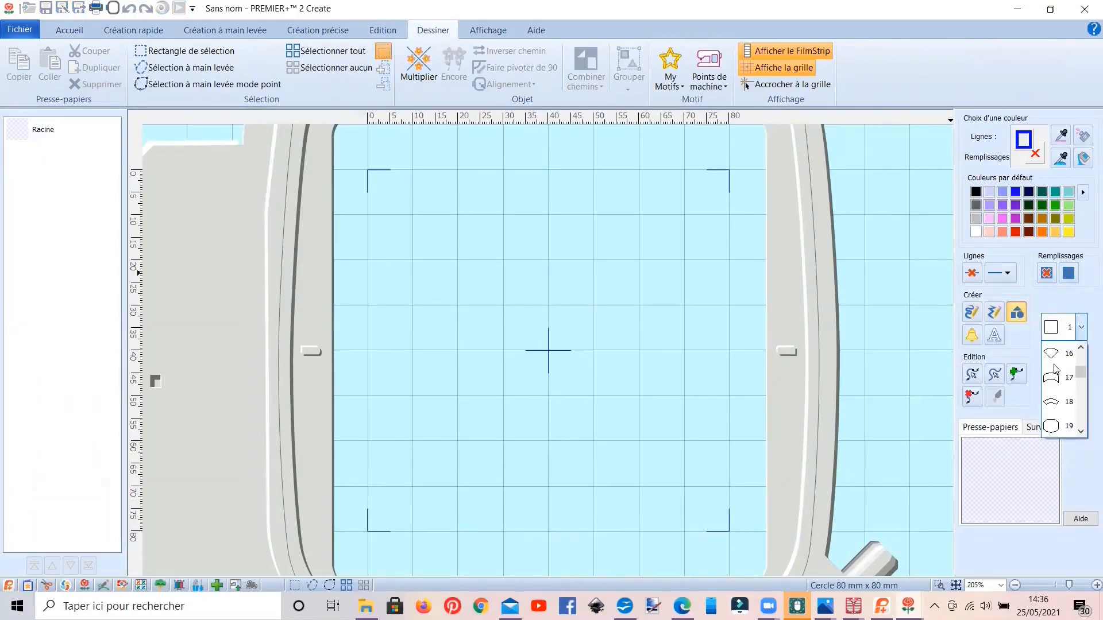
pyautogui.click(997, 340)
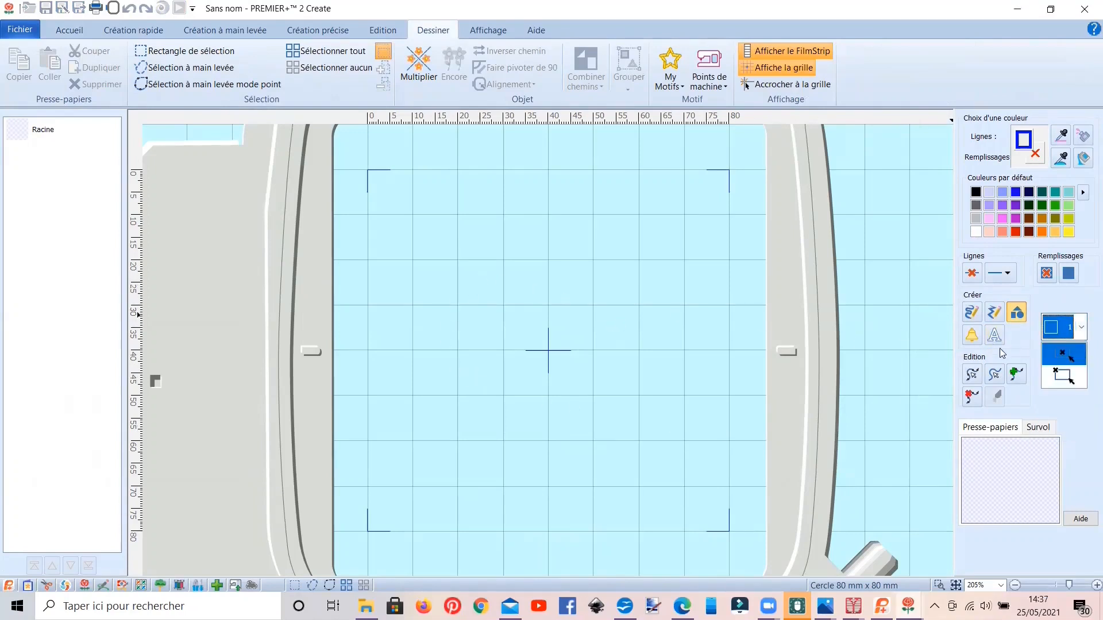
pyautogui.click(527, 329)
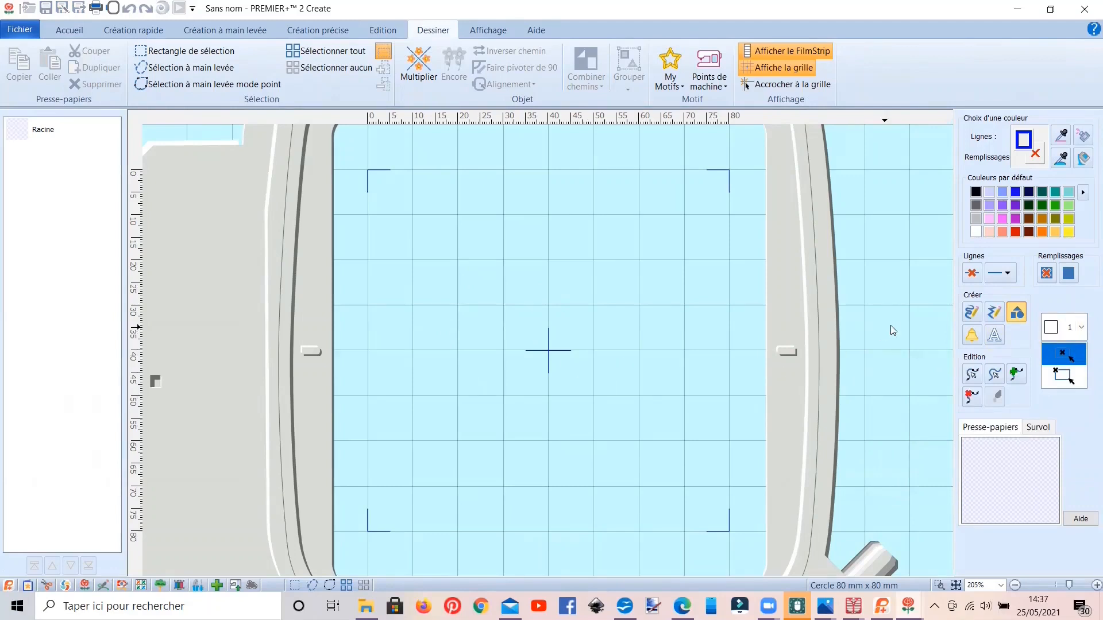
# Step: Create the text "J" in the Coral Colour font, Standard style, size 144, inside the hoop
pyautogui.click(994, 336)
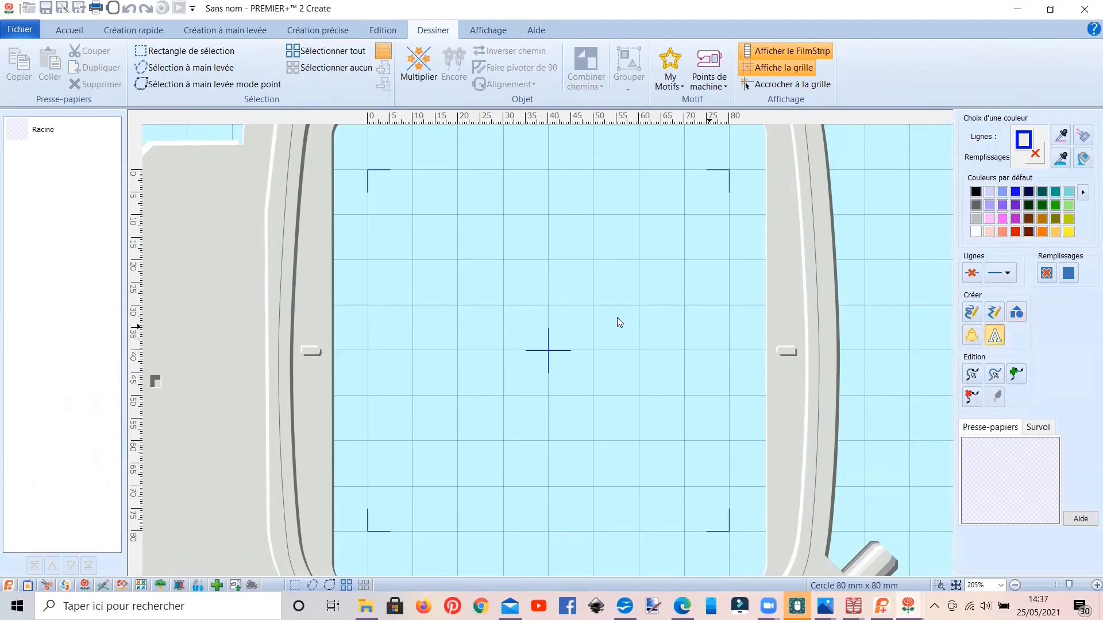
pyautogui.click(488, 290)
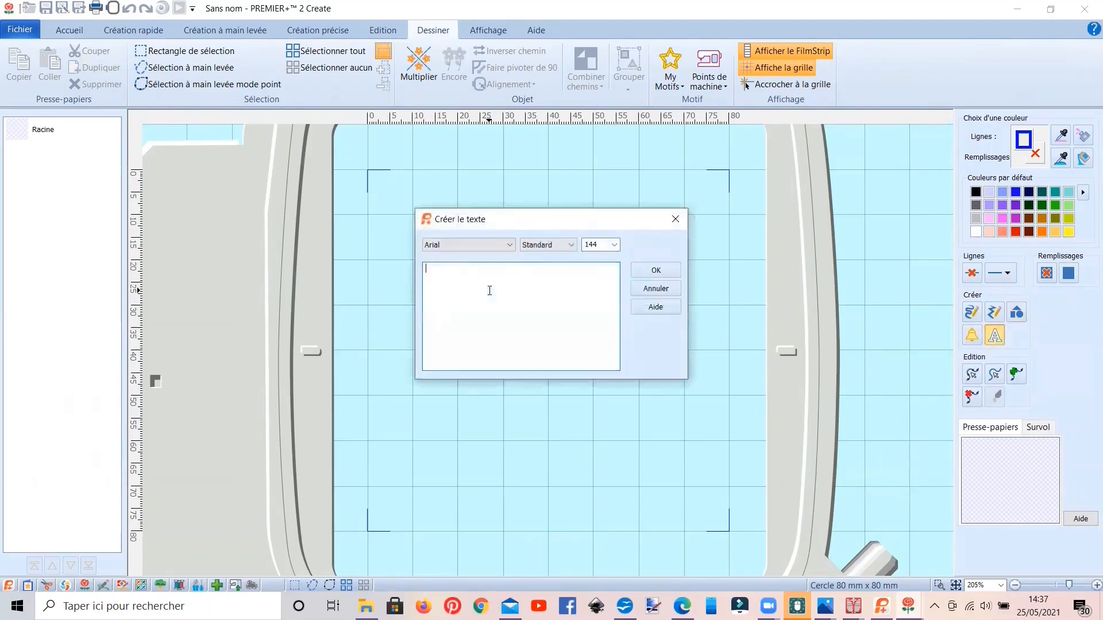
pyautogui.click(509, 245)
pyautogui.scroll(-3, 480, 425)
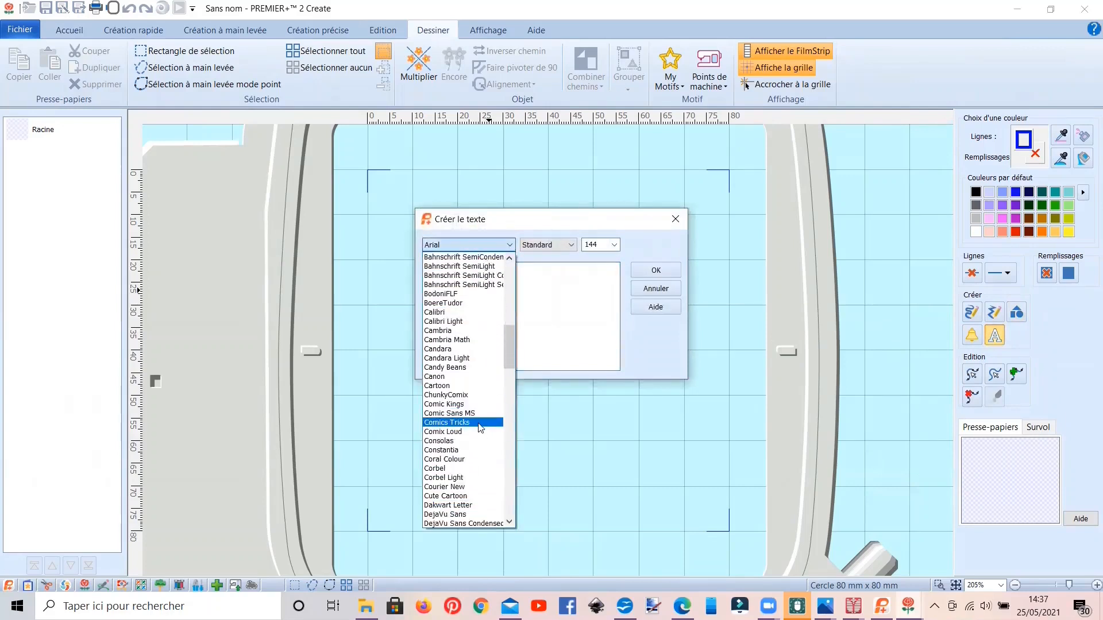
pyautogui.scroll(-2, 475, 426)
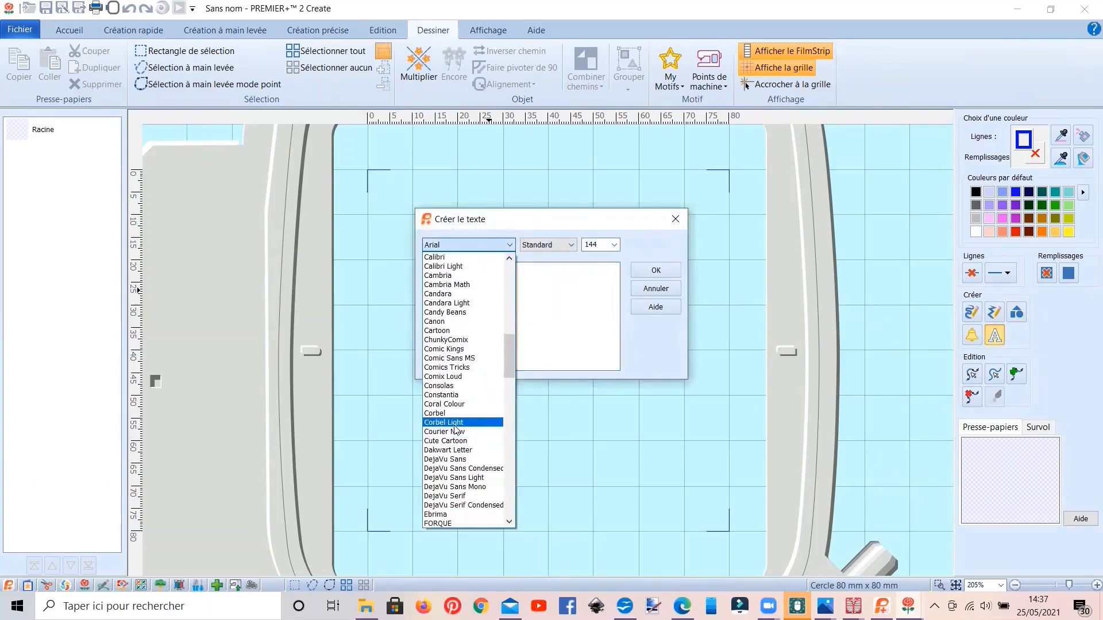
pyautogui.click(454, 409)
pyautogui.click(571, 278)
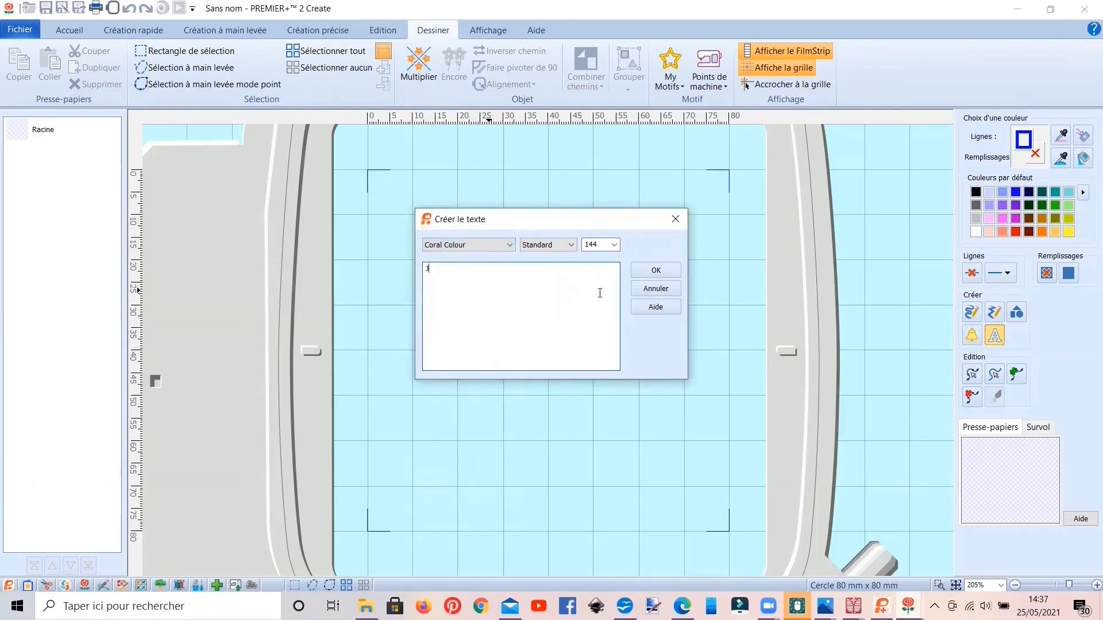
pyautogui.write('J')
pyautogui.click(656, 271)
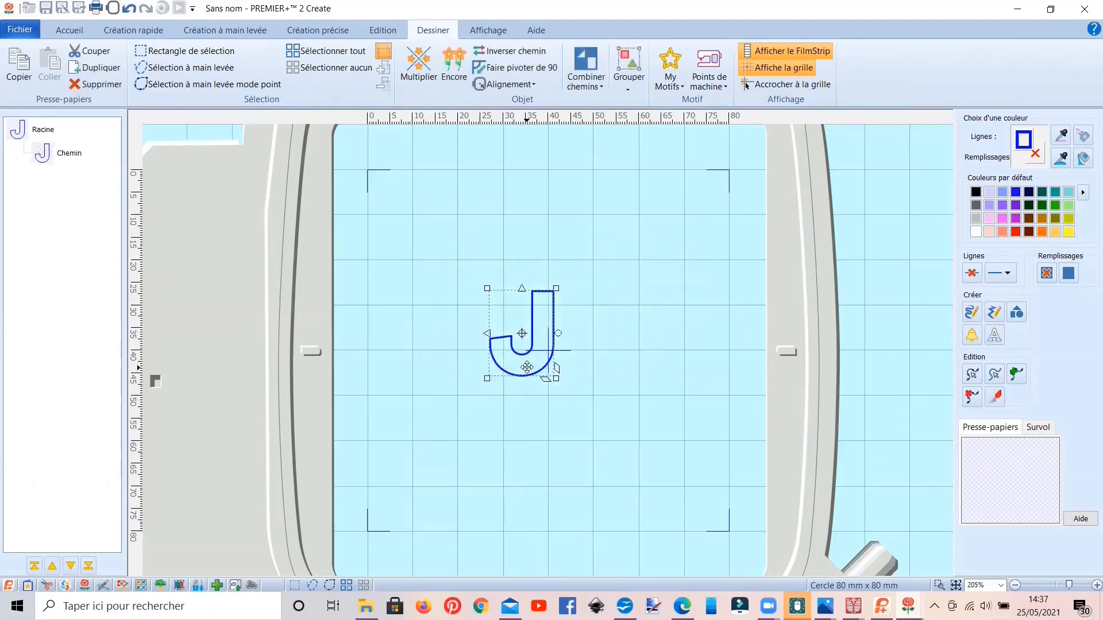
# Step: Check the letter's object properties without changing them and undo the creation of the J
pyautogui.doubleClick(527, 367)
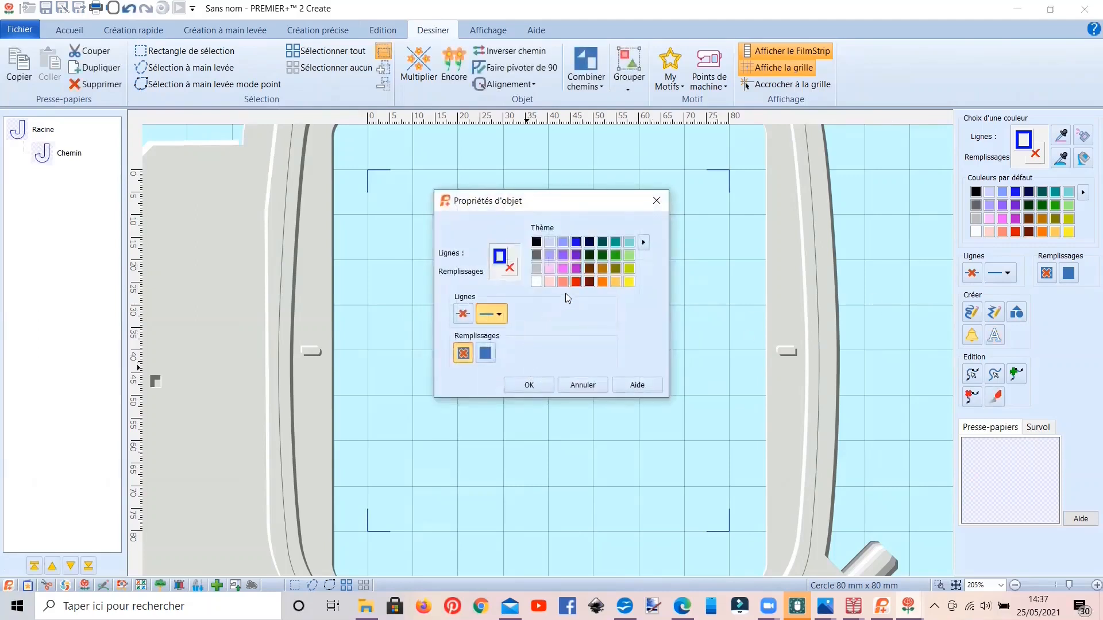
pyautogui.click(579, 390)
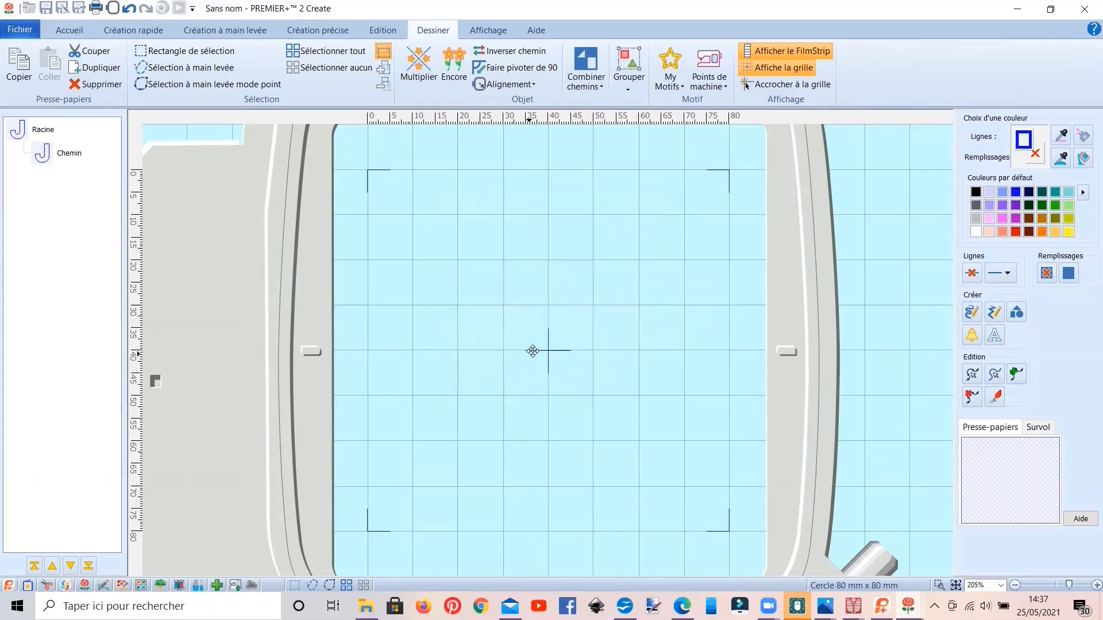
pyautogui.click(130, 9)
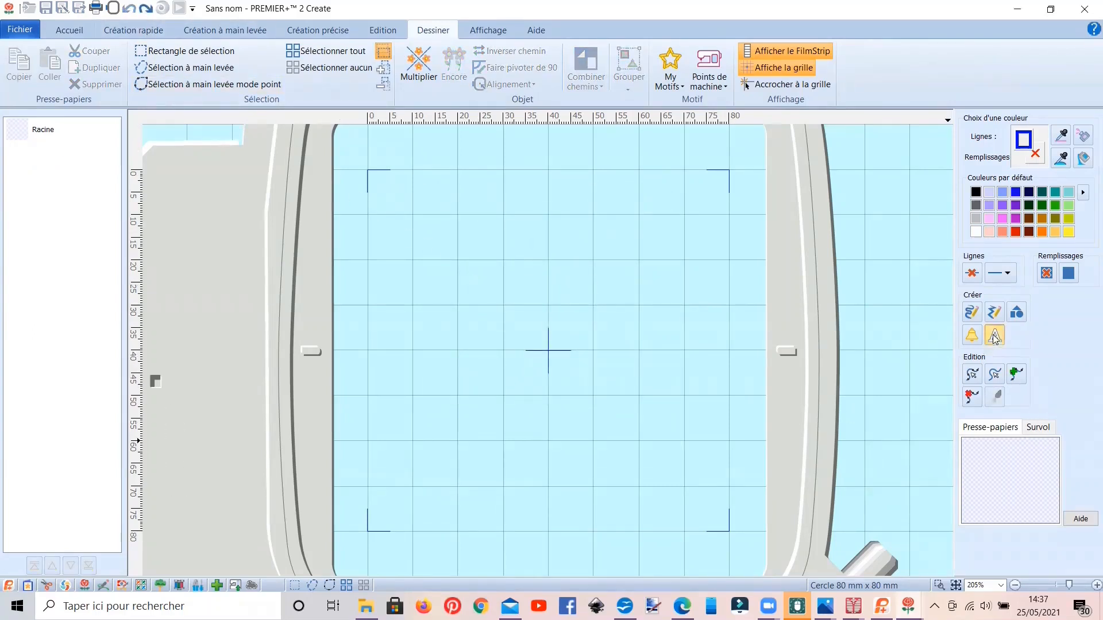
# Step: Create the letter "J" again near the hoop's centre with Coral Colour, Standard, size 144
pyautogui.click(538, 318)
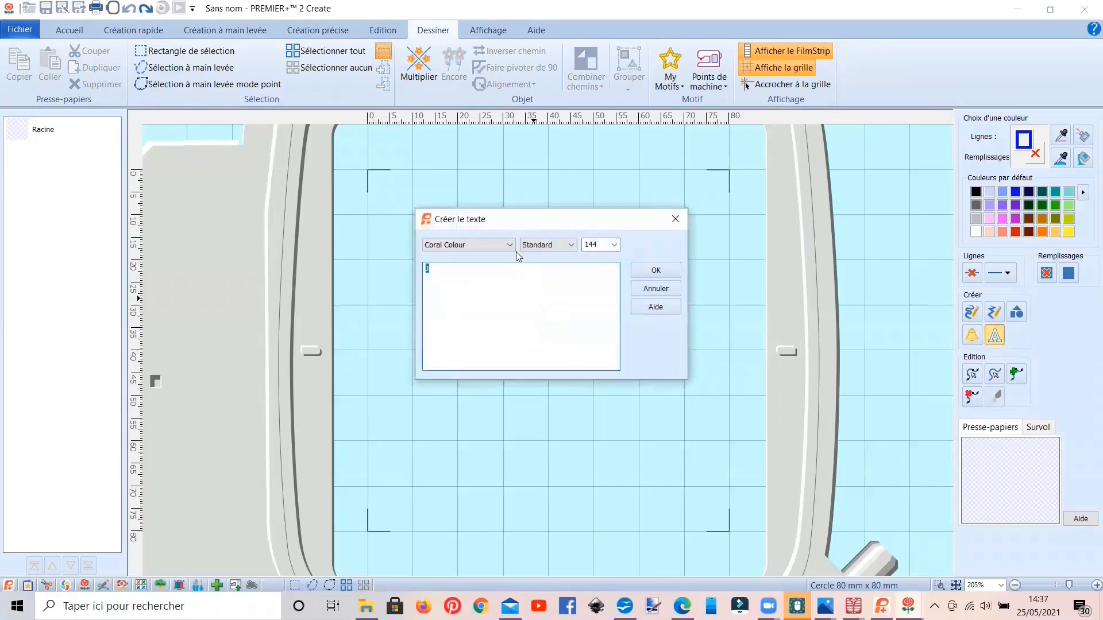
pyautogui.click(649, 272)
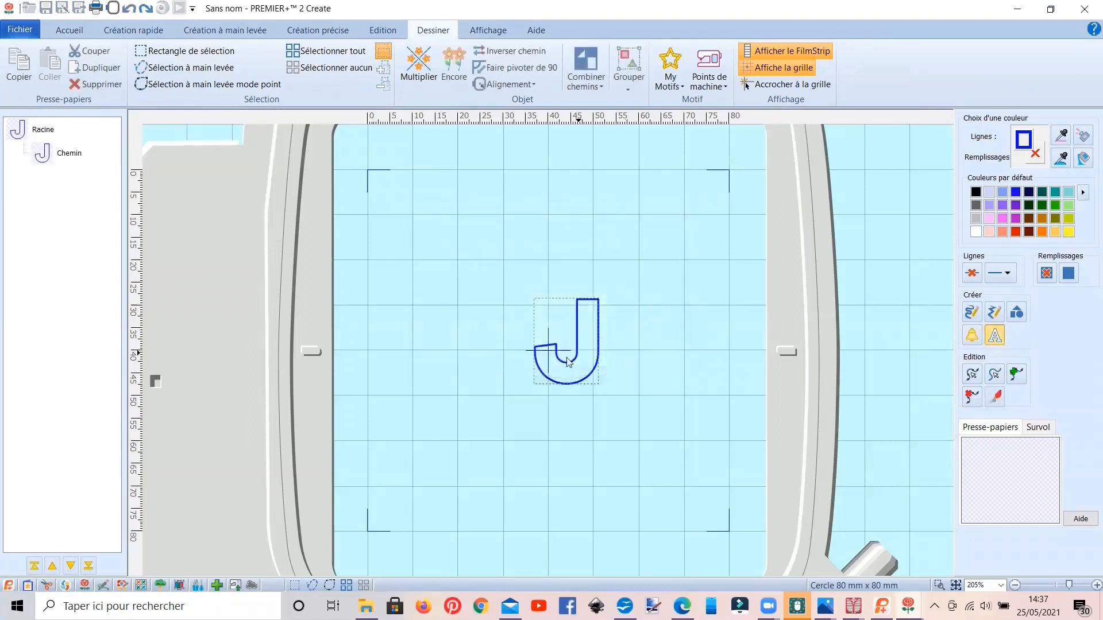
pyautogui.click(561, 359)
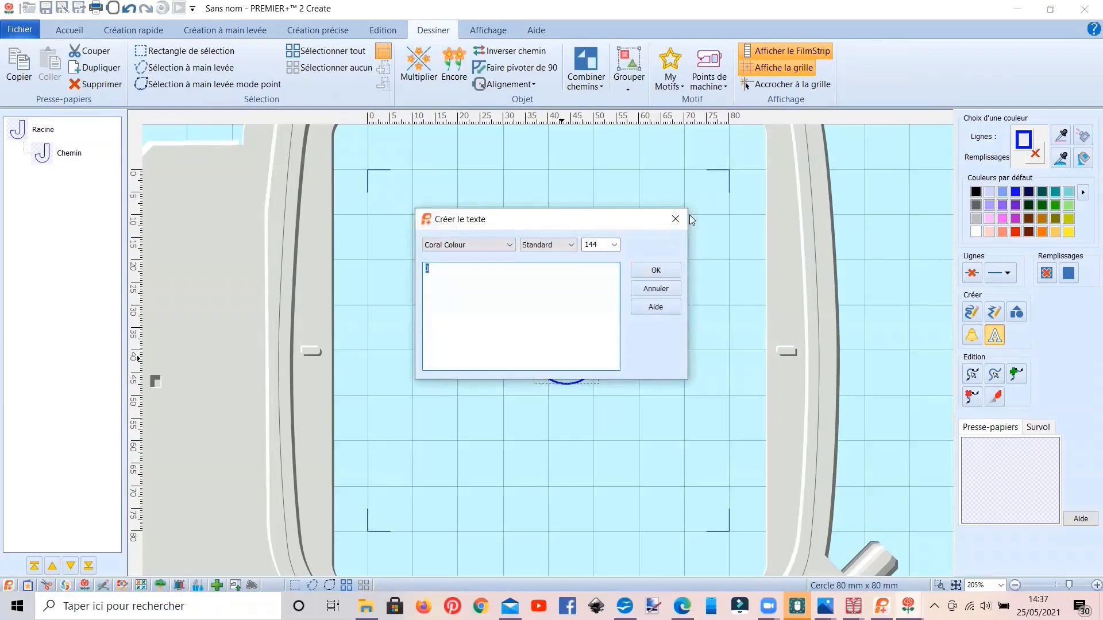
pyautogui.click(674, 218)
# Step: Move the letter J outside the hoop and back to the hoop's centre
pyautogui.moveTo(581, 312); pyautogui.dragTo(277, 334)
pyautogui.scroll(-3, 277, 334)
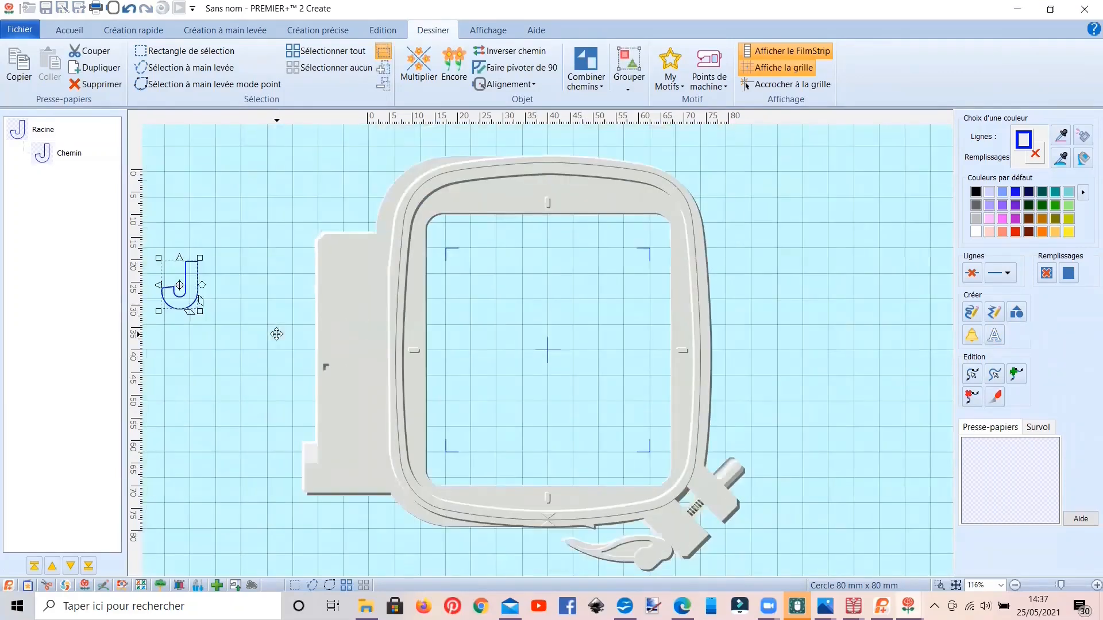
pyautogui.scroll(-2, 247, 323)
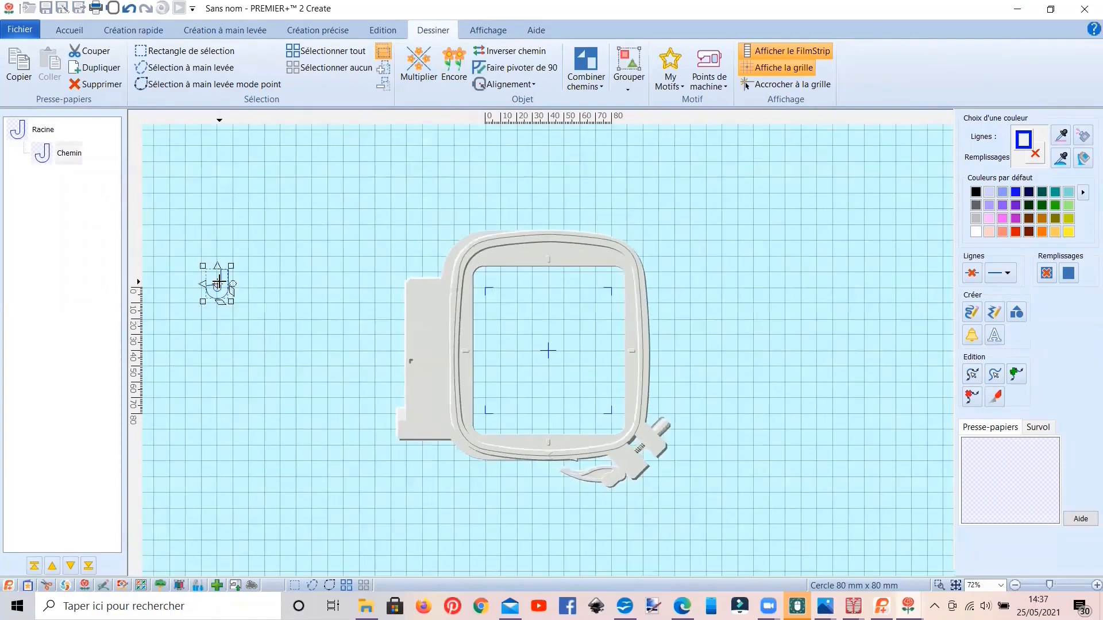
pyautogui.moveTo(221, 296); pyautogui.dragTo(556, 361)
pyautogui.scroll(5, 557, 361)
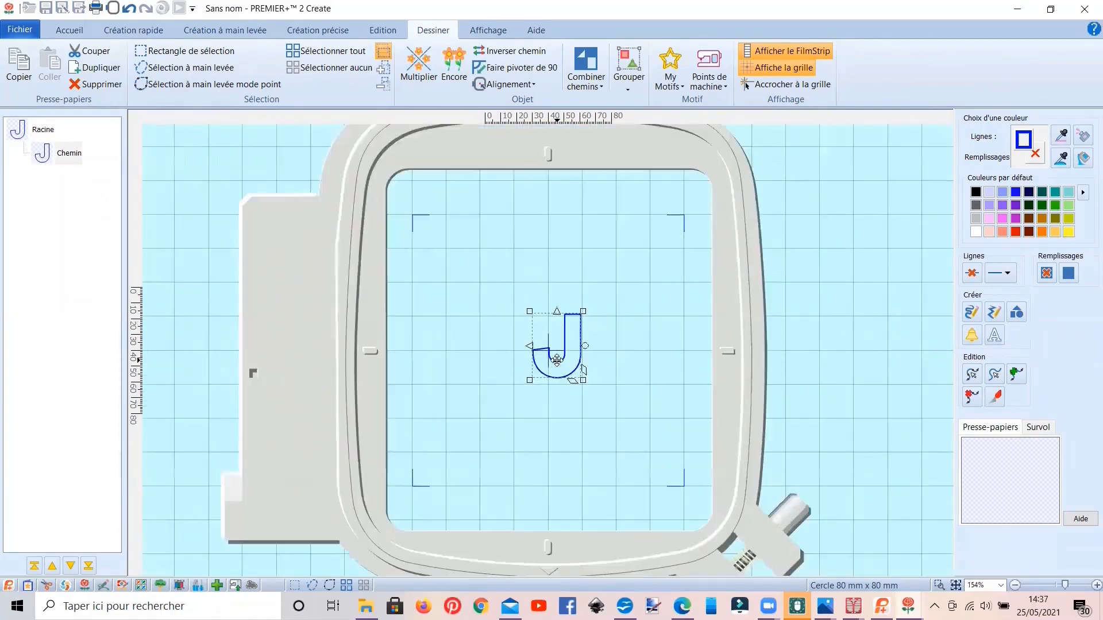
# Step: Give the letter J a red fill and enlarge it to about 30 mm wide and 40 mm high
pyautogui.doubleClick(555, 360)
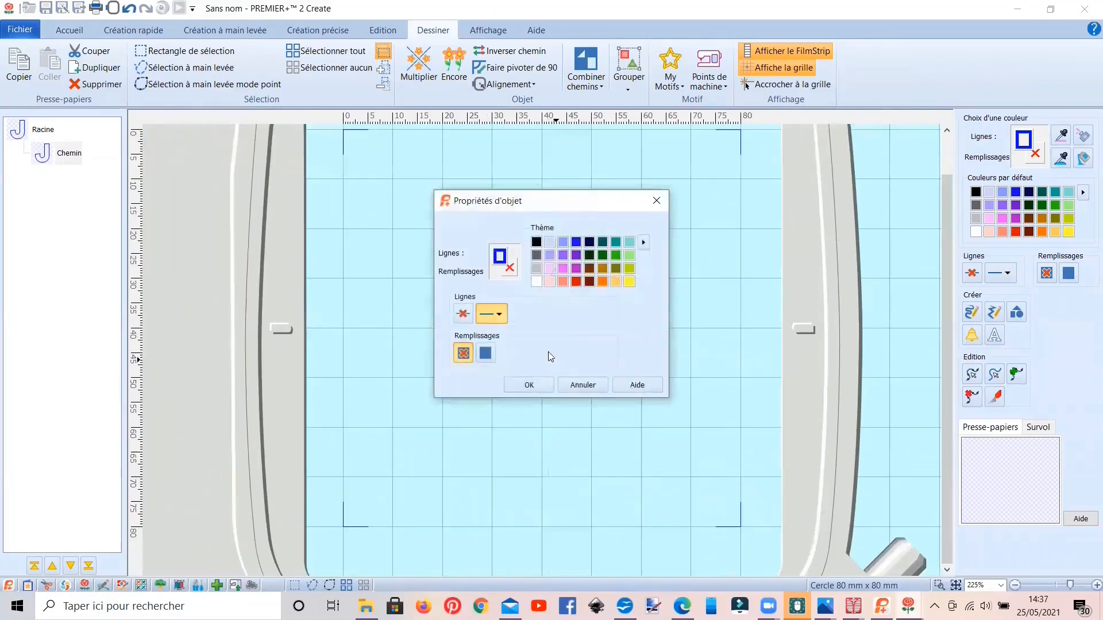
pyautogui.click(577, 281)
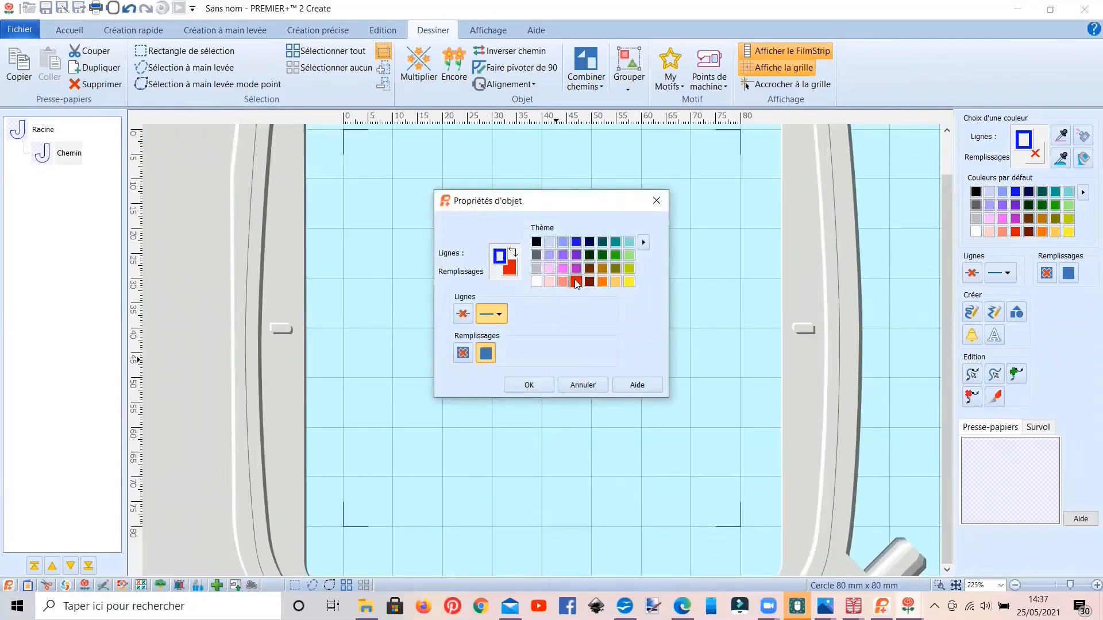
pyautogui.click(547, 386)
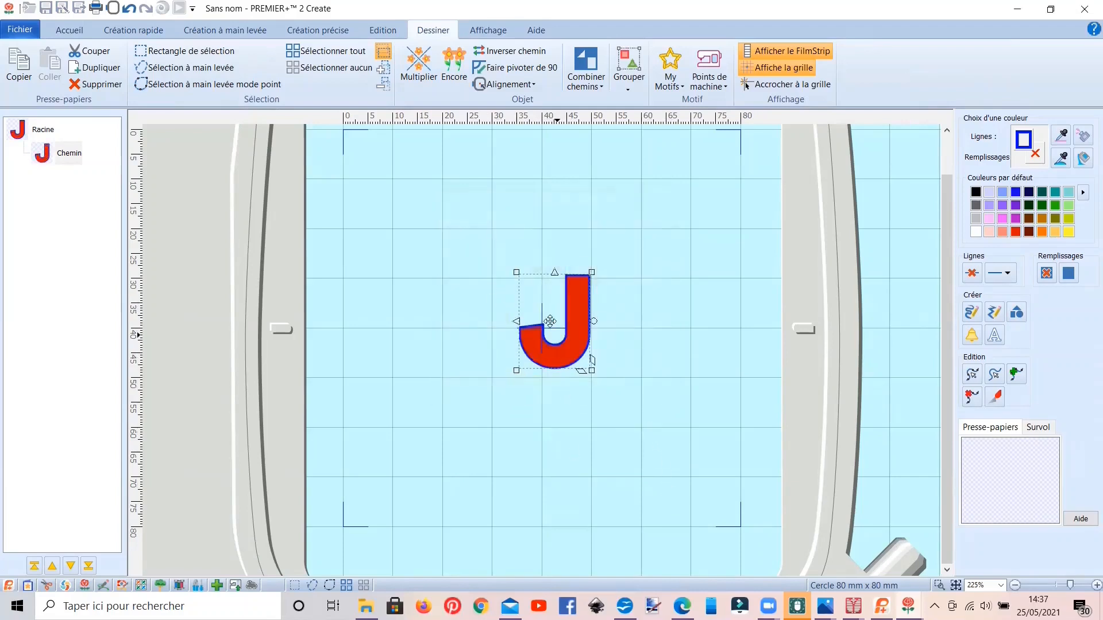
pyautogui.moveTo(516, 271); pyautogui.dragTo(427, 181)
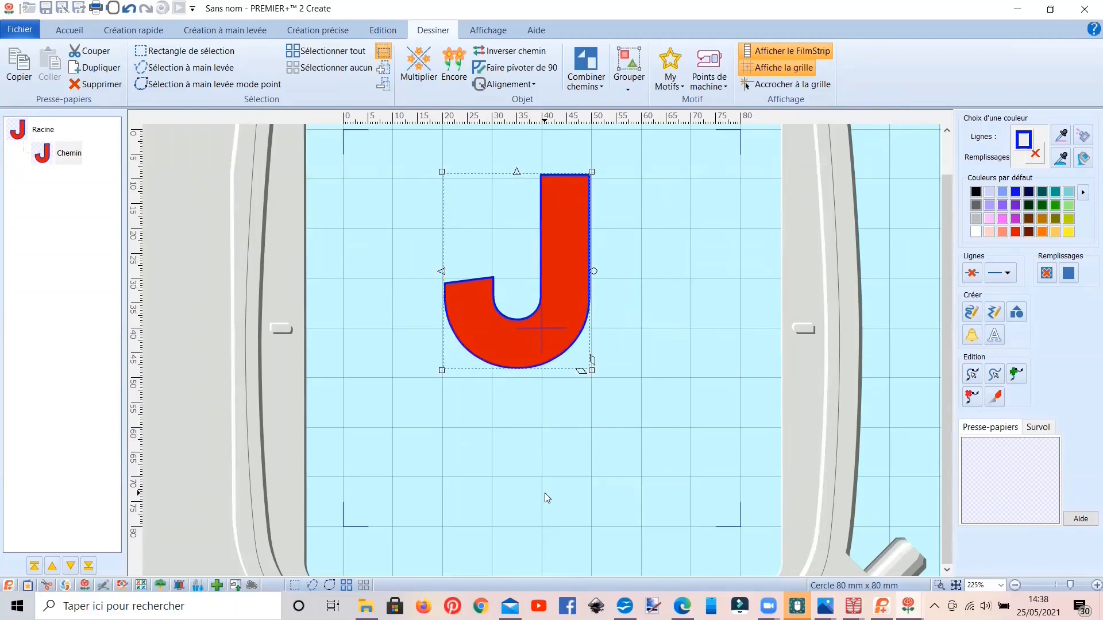
# Step: Reduce the red letter J to about 26 mm wide and 35 mm high, keeping its lower end in place
pyautogui.moveTo(439, 170); pyautogui.dragTo(460, 196)
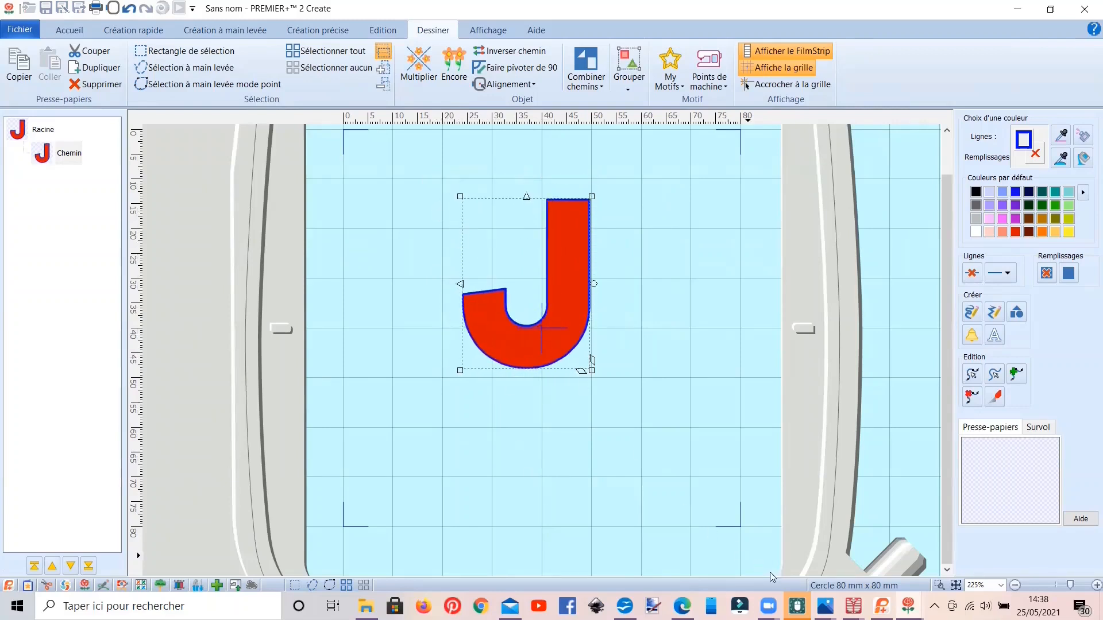
# Step: Switch to the fancy stitch design in mySewnet Digitizing and close its open fill and line properties without changes
pyautogui.moveTo(853, 607)
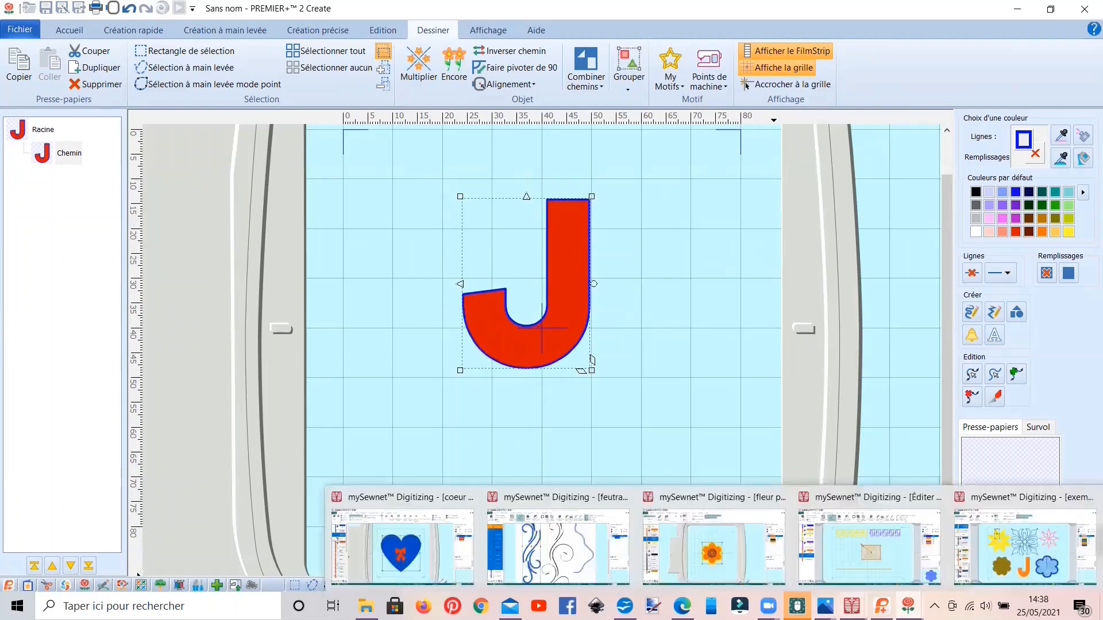
pyautogui.click(855, 555)
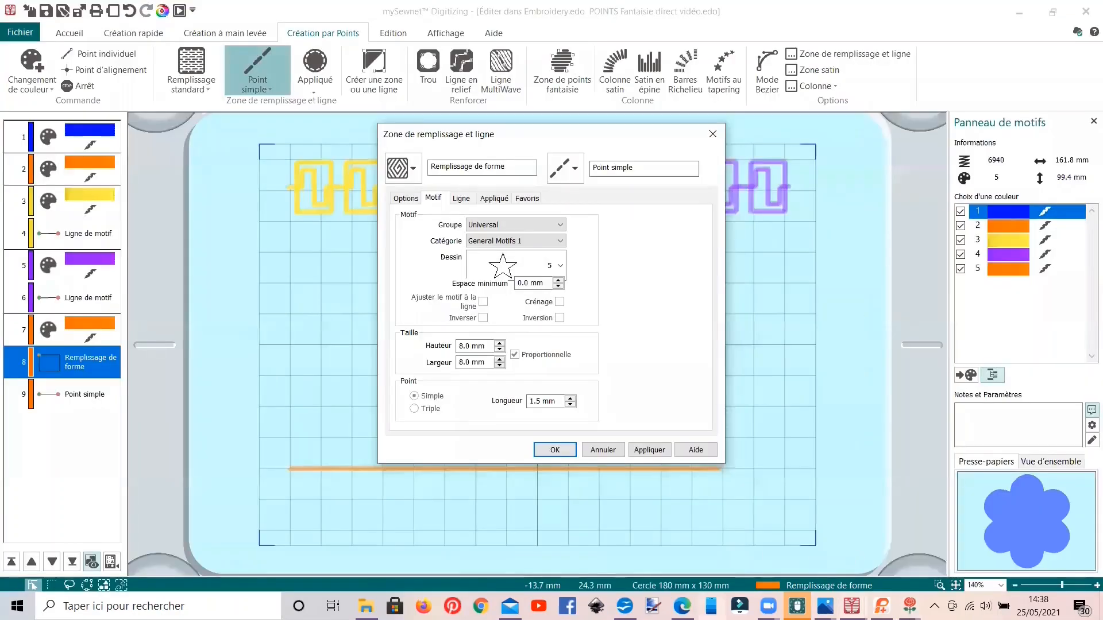
pyautogui.click(649, 450)
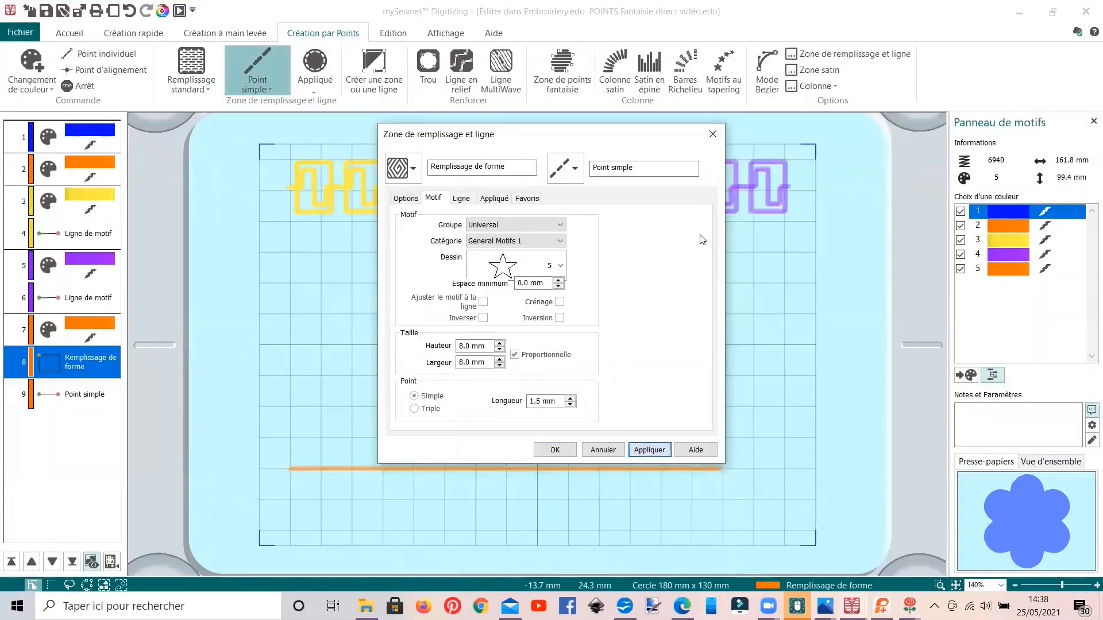
pyautogui.click(614, 451)
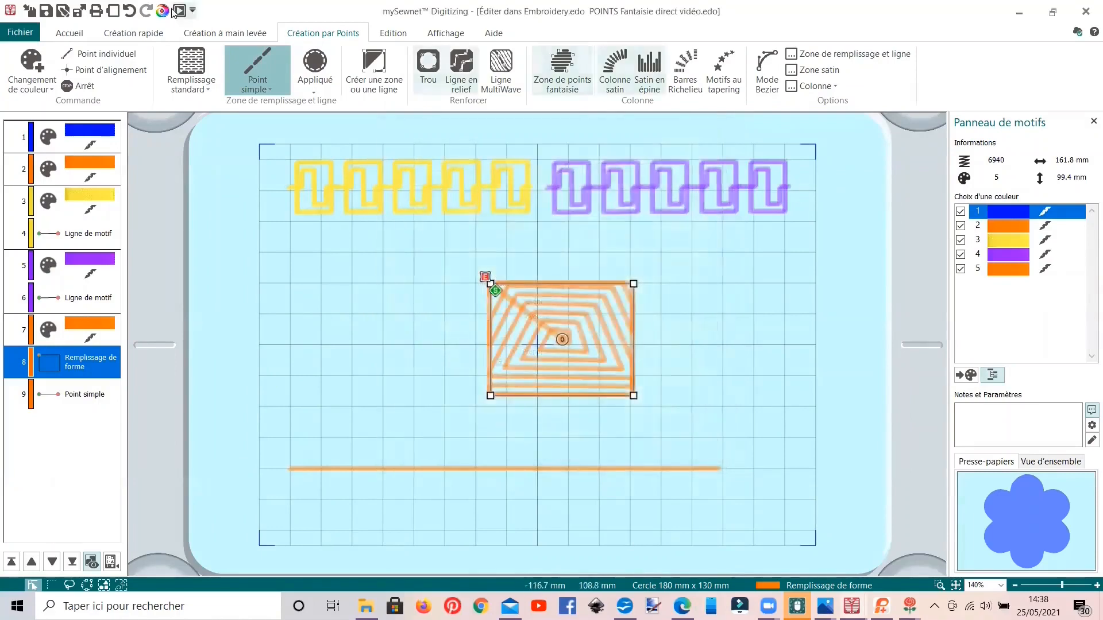
# Step: Open a new mySewnet Digitizing design window
pyautogui.click(29, 34)
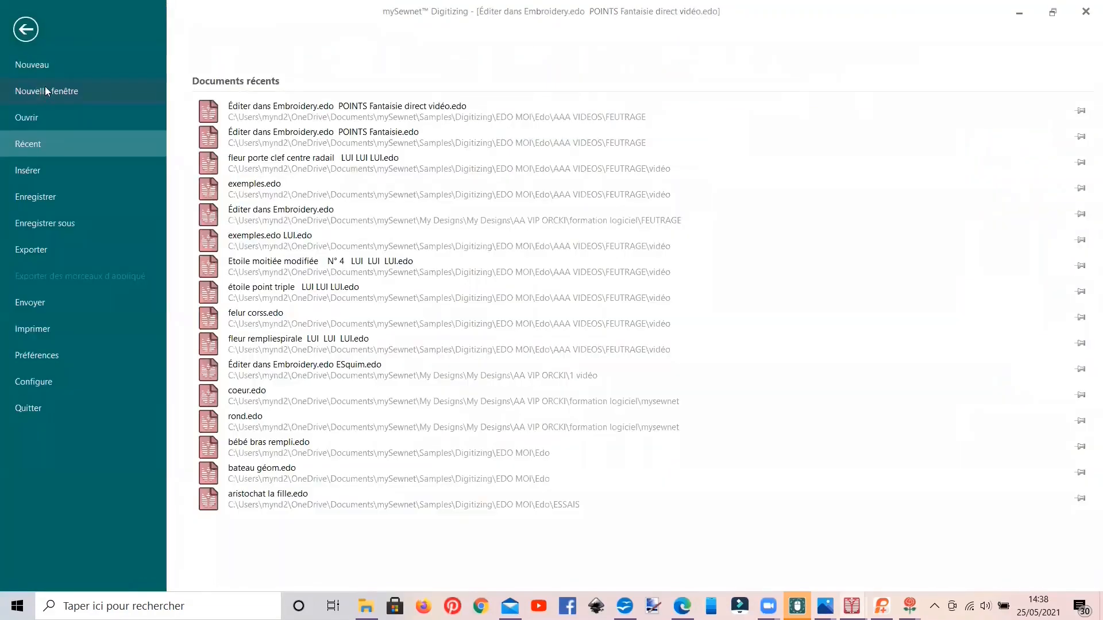
pyautogui.click(45, 91)
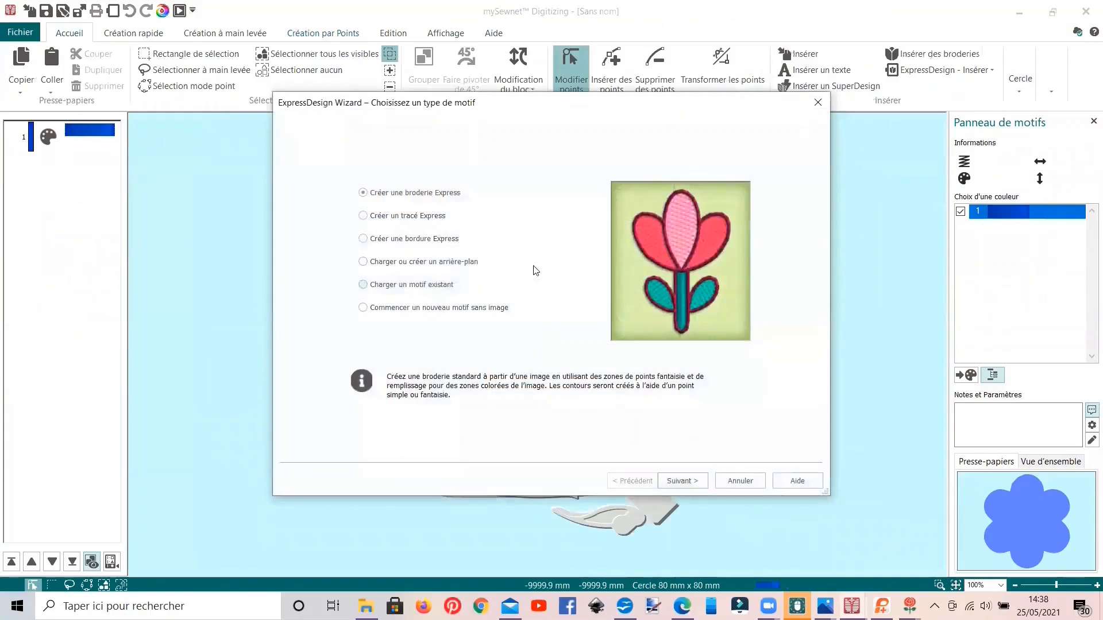
pyautogui.click(453, 262)
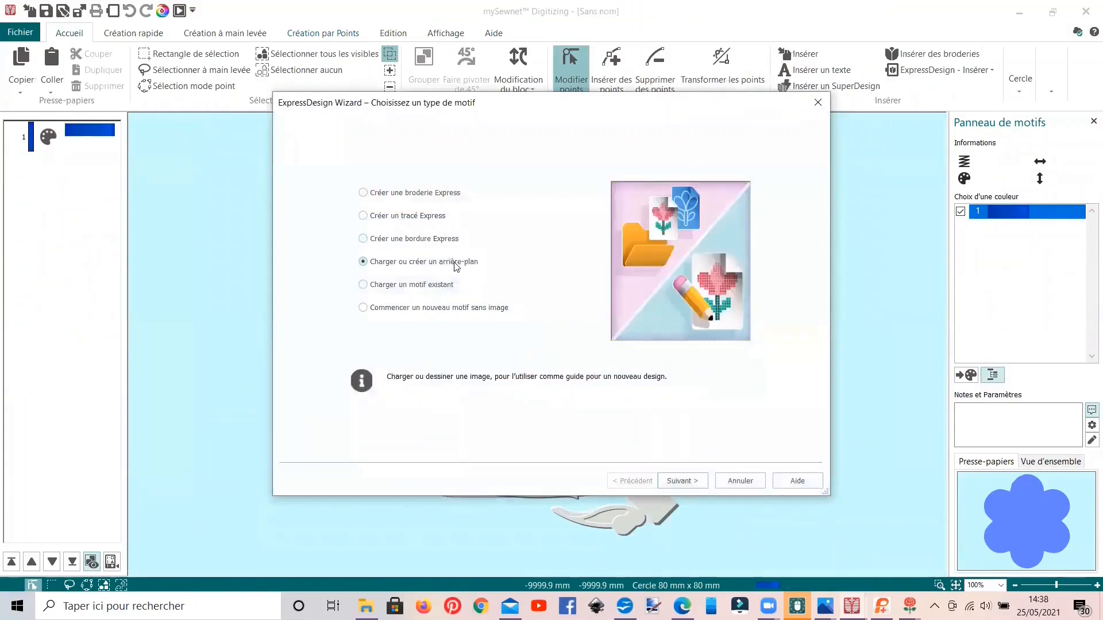
pyautogui.click(676, 481)
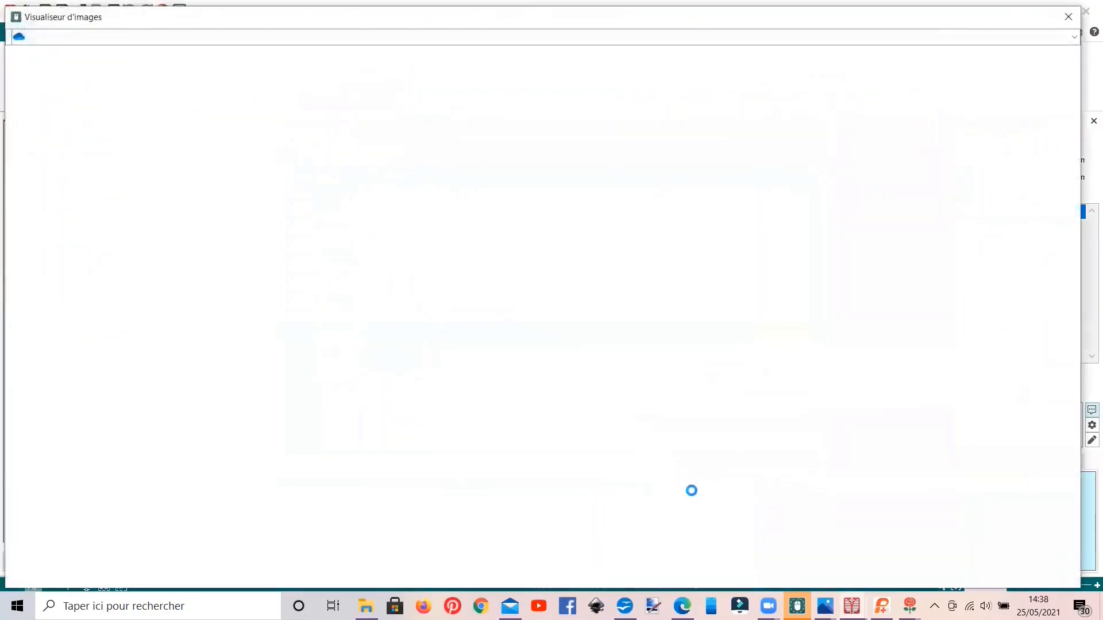
pyautogui.scroll(-3, 756, 438)
pyautogui.scroll(-2, 756, 439)
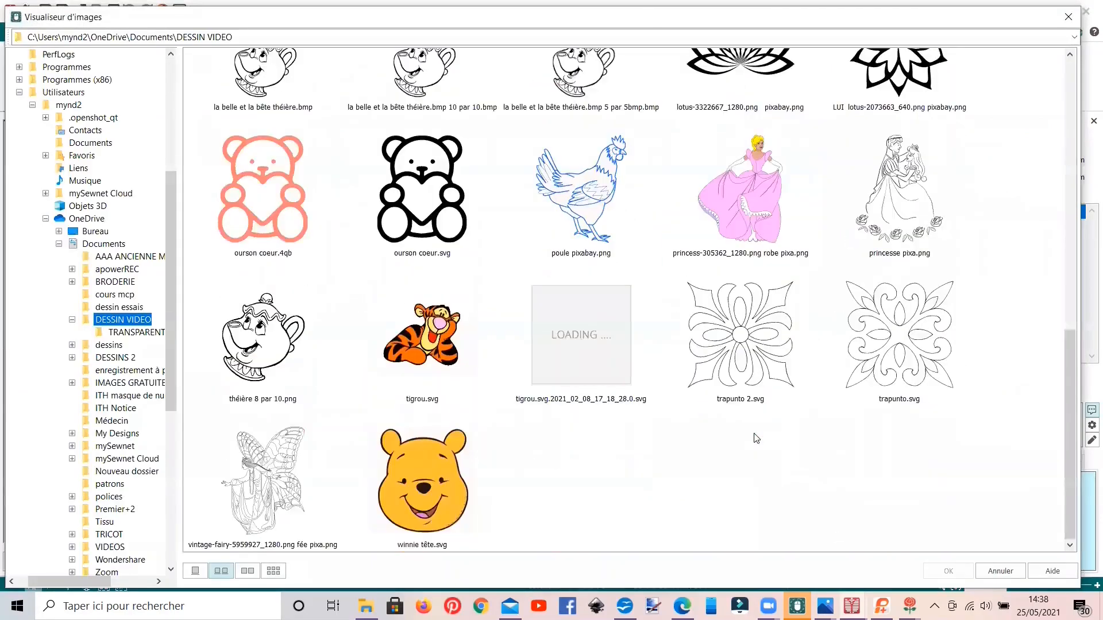
pyautogui.scroll(3, 756, 438)
pyautogui.click(1068, 17)
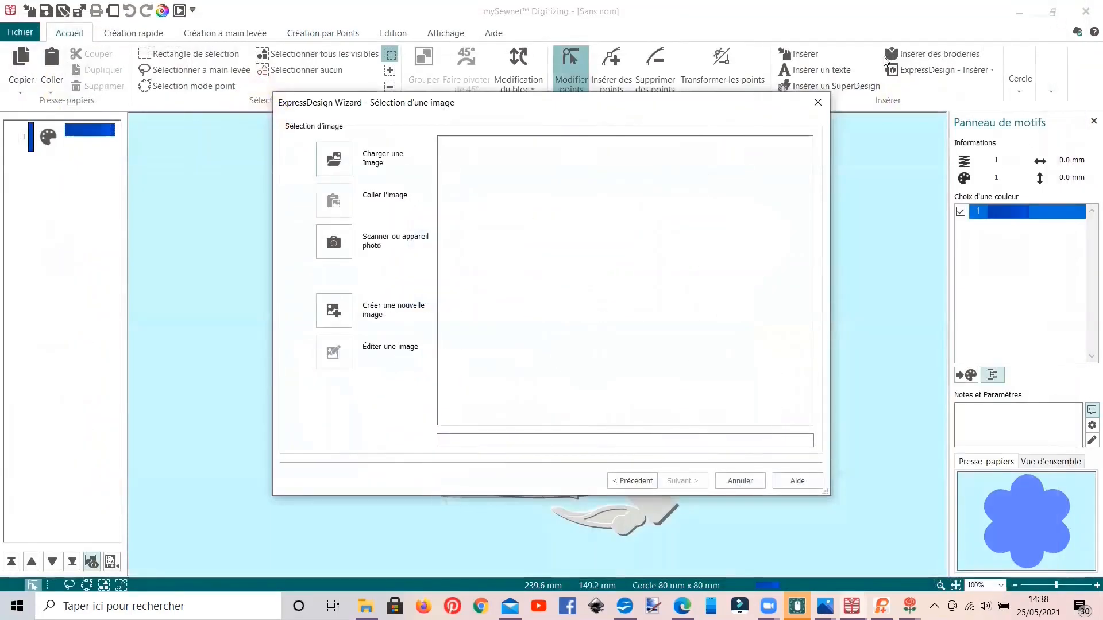
# Step: Dismiss the ExpressDesign Wizard and open the blank design's background for editing in Draw & Paint
pyautogui.click(818, 103)
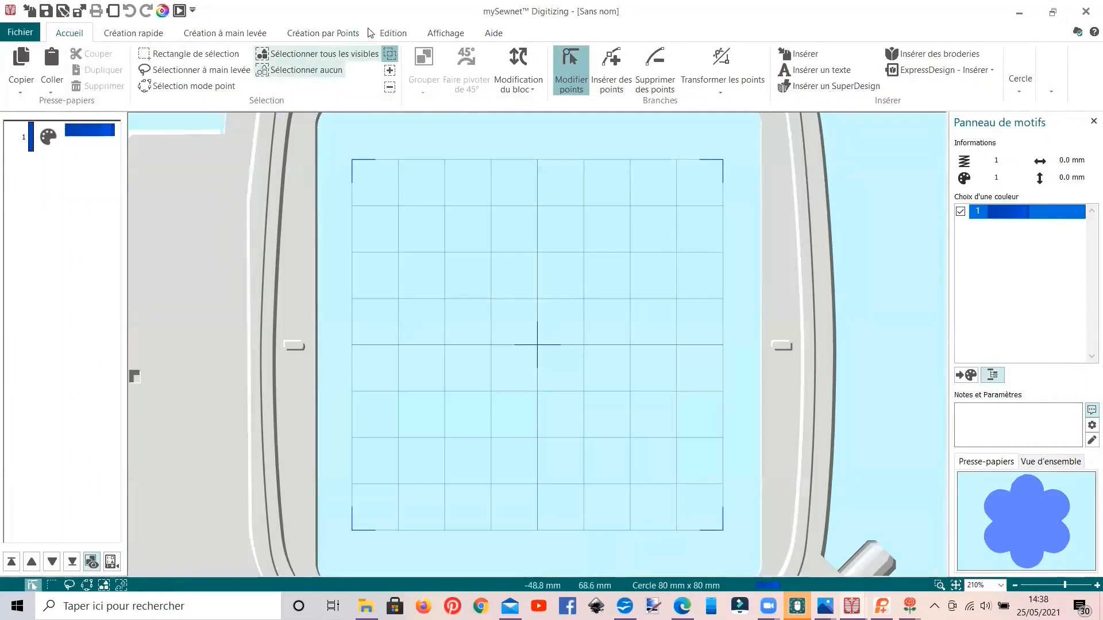
pyautogui.click(443, 35)
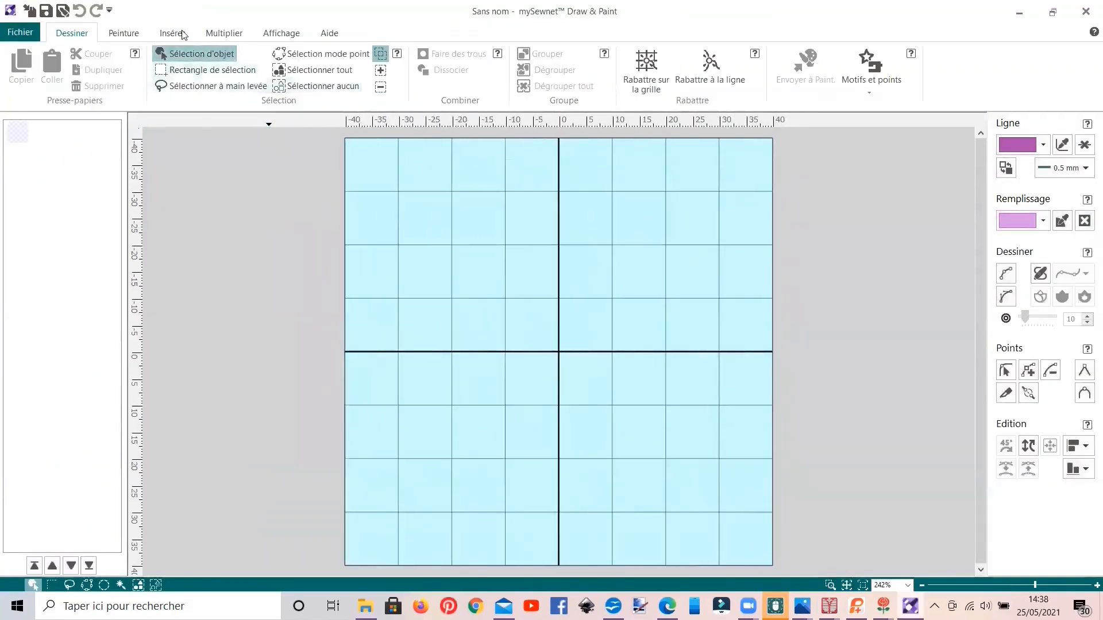
# Step: Insert the six-petal flower, shape 49, at the centre of the Draw & Paint canvas
pyautogui.click(176, 33)
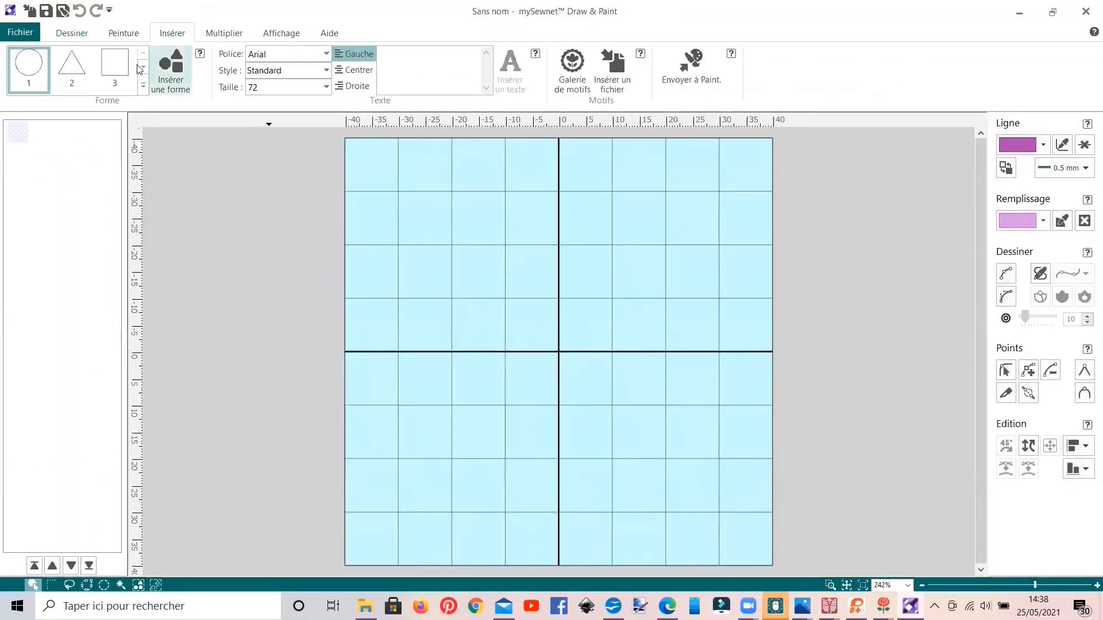
pyautogui.click(143, 86)
pyautogui.scroll(-3, 110, 185)
pyautogui.scroll(-6, 109, 185)
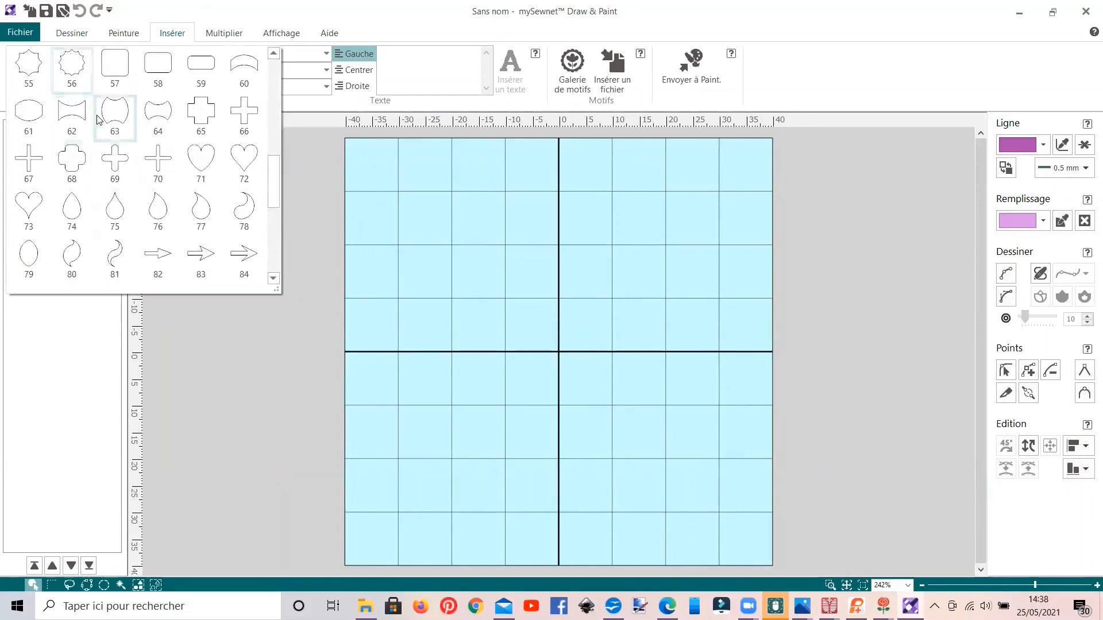
pyautogui.scroll(2, 97, 116)
pyautogui.click(35, 162)
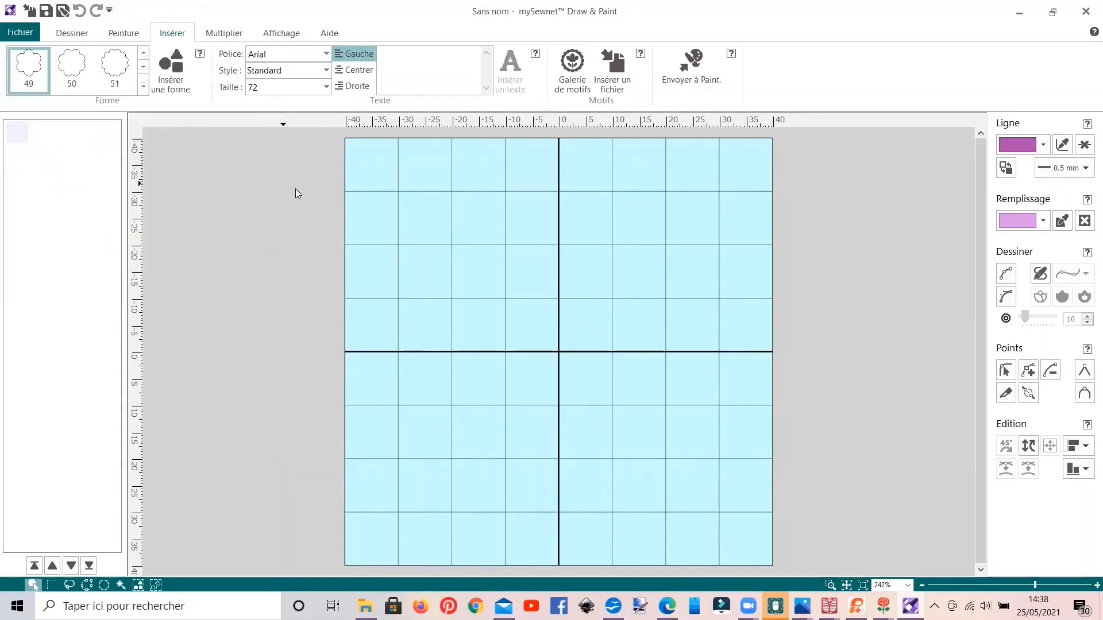
pyautogui.click(177, 82)
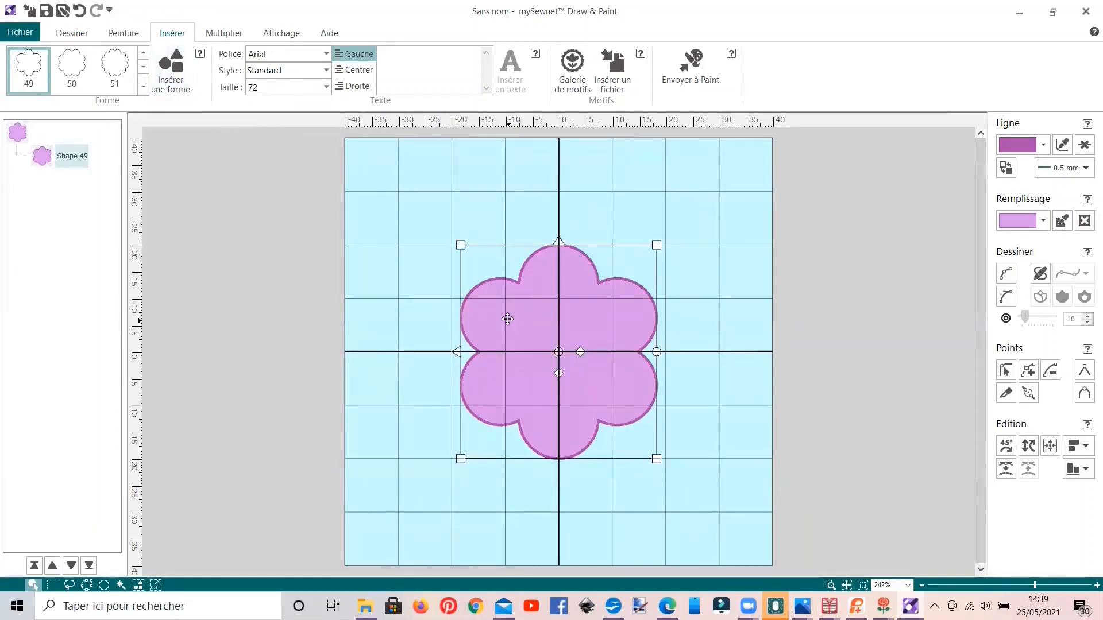
# Step: Resize the flower shape to about 39 mm wide and 39 mm high
pyautogui.click(449, 243)
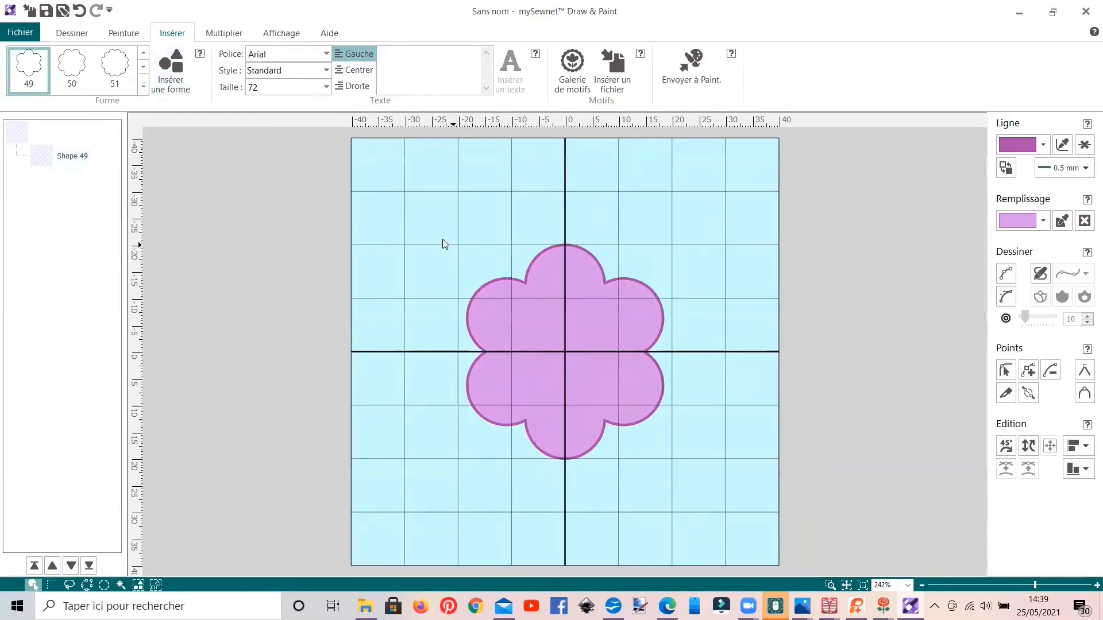
pyautogui.click(513, 300)
pyautogui.moveTo(469, 243); pyautogui.dragTo(430, 230)
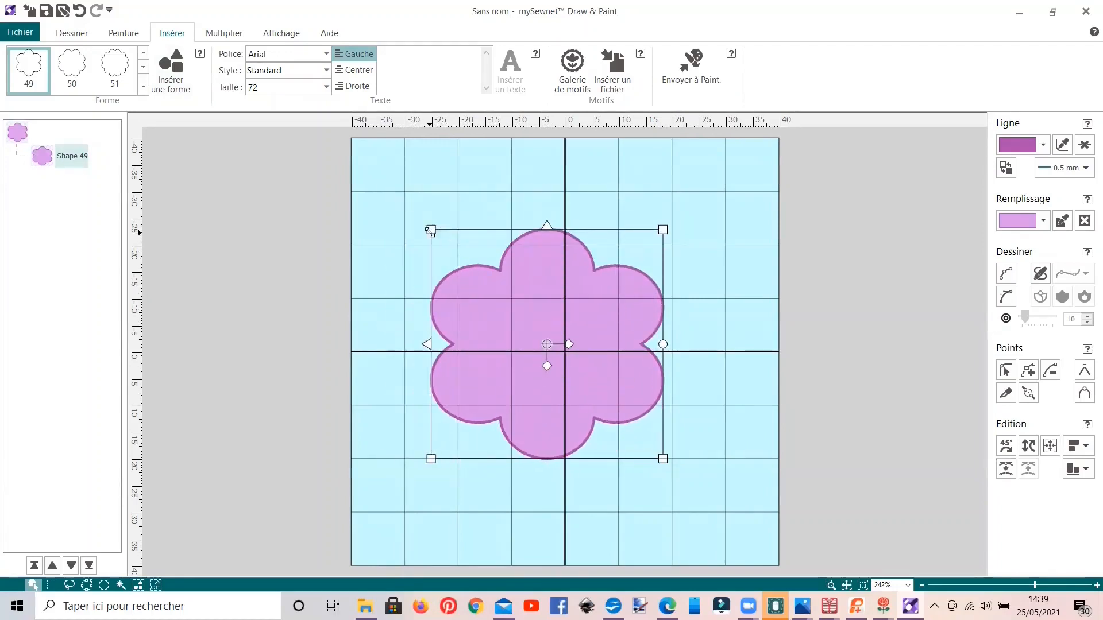
pyautogui.moveTo(430, 230); pyautogui.dragTo(454, 251)
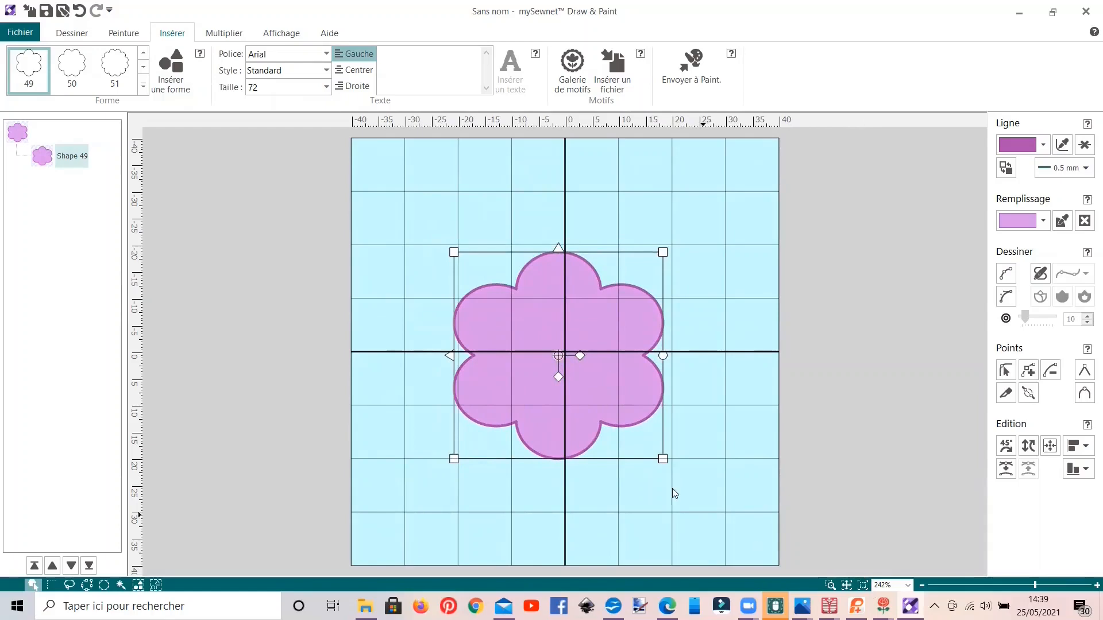
# Step: Return to the untitled mySewnet Digitizing design and finish editing the background, keeping the FilmStrip shown
pyautogui.moveTo(828, 607)
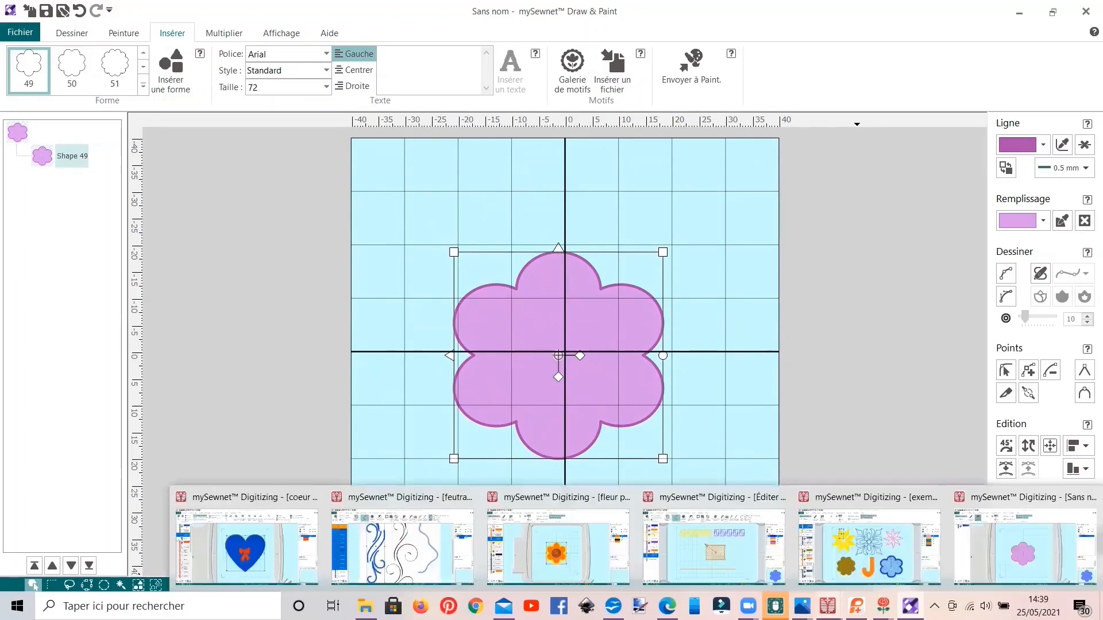
pyautogui.click(1012, 567)
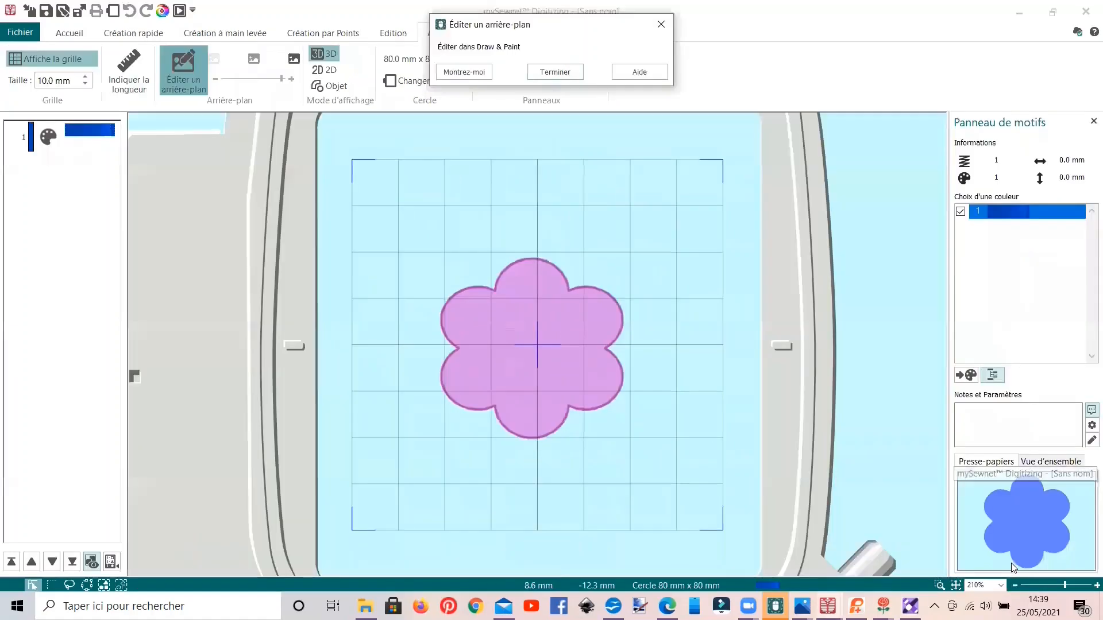
pyautogui.click(572, 75)
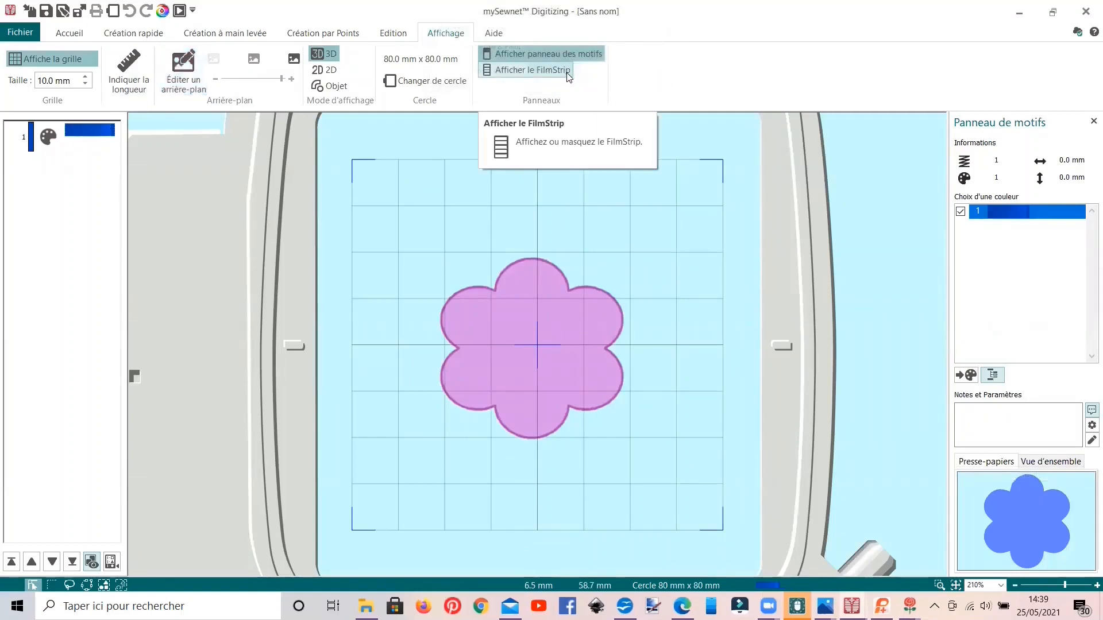
pyautogui.click(569, 74)
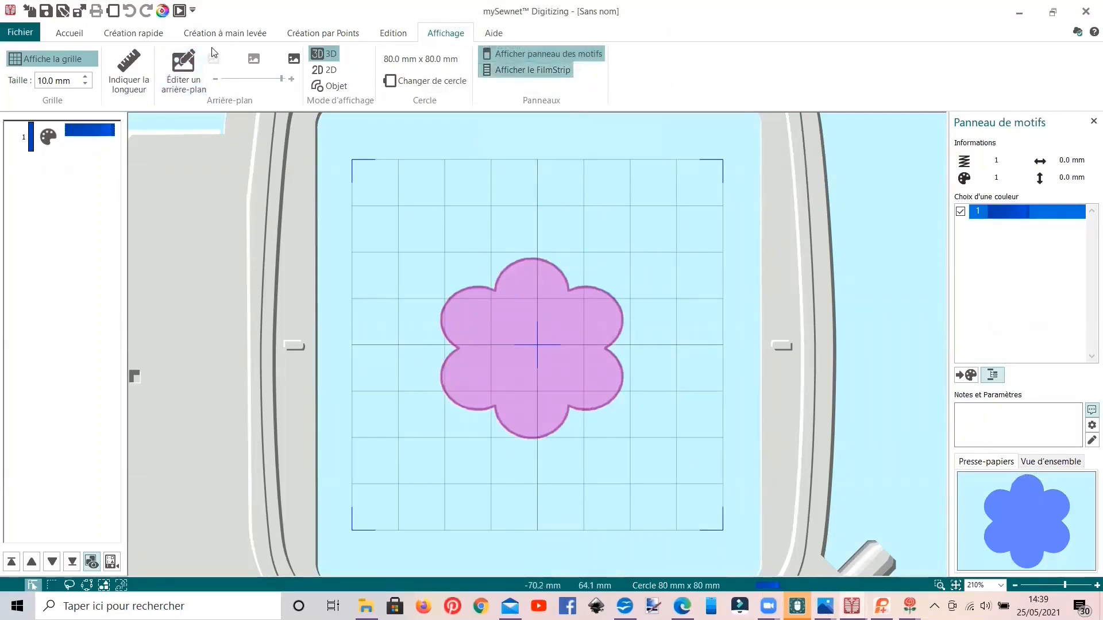
# Step: Create a QuickStitch fill with automatic holes from the background flower, using colour tolerance 10 and a low number of points
pyautogui.click(133, 34)
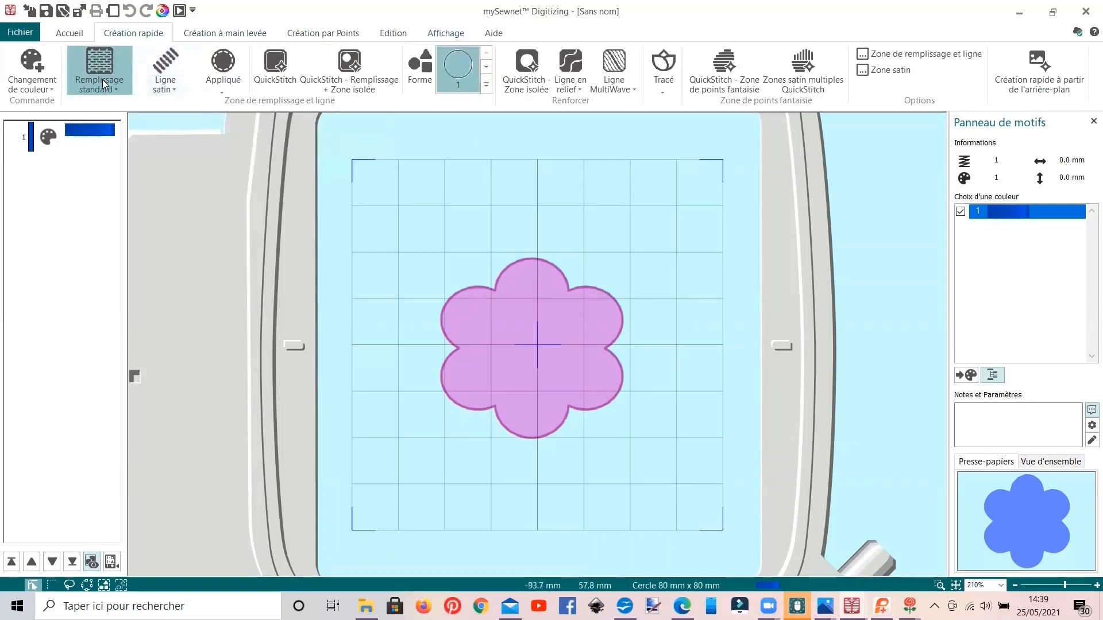
pyautogui.click(332, 83)
pyautogui.click(539, 303)
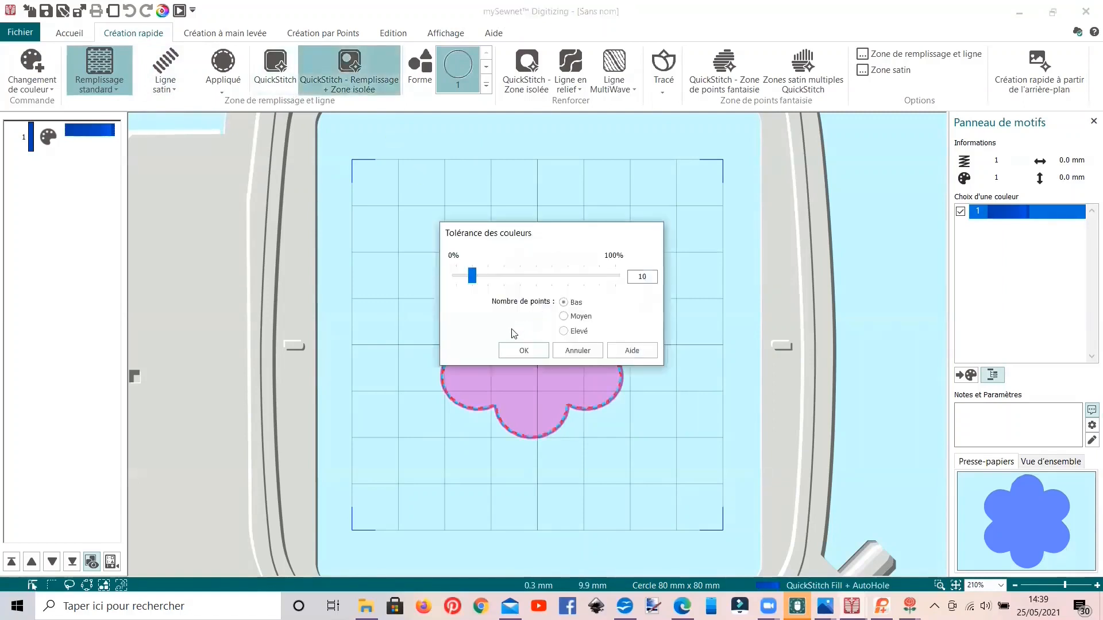
pyautogui.click(524, 351)
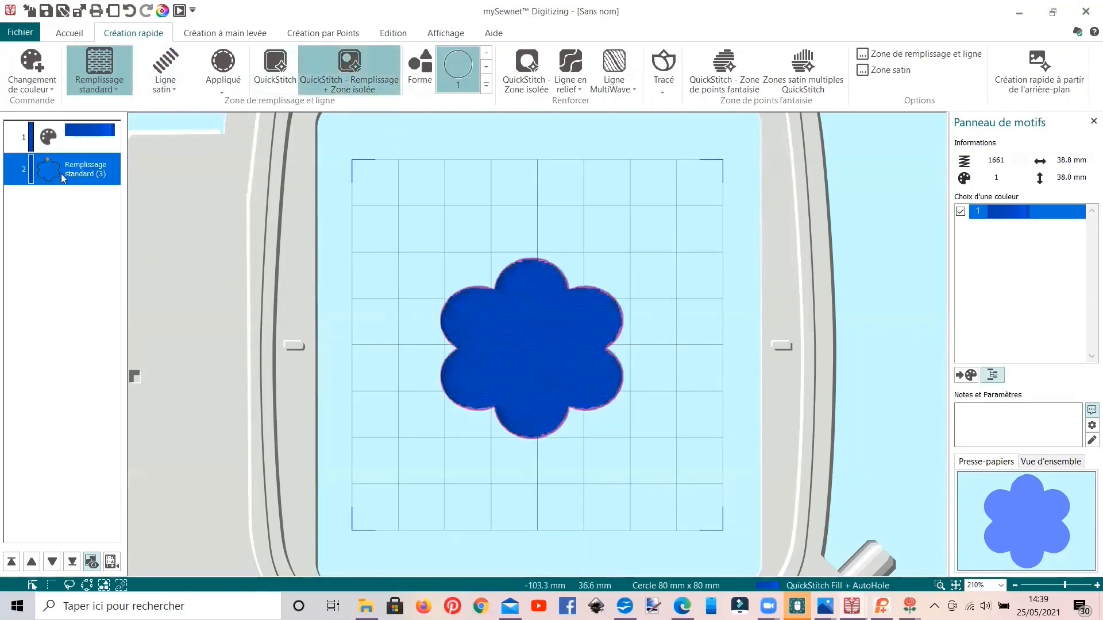
# Step: Set the density of the flower's standard fill to 7
pyautogui.rightClick(67, 167)
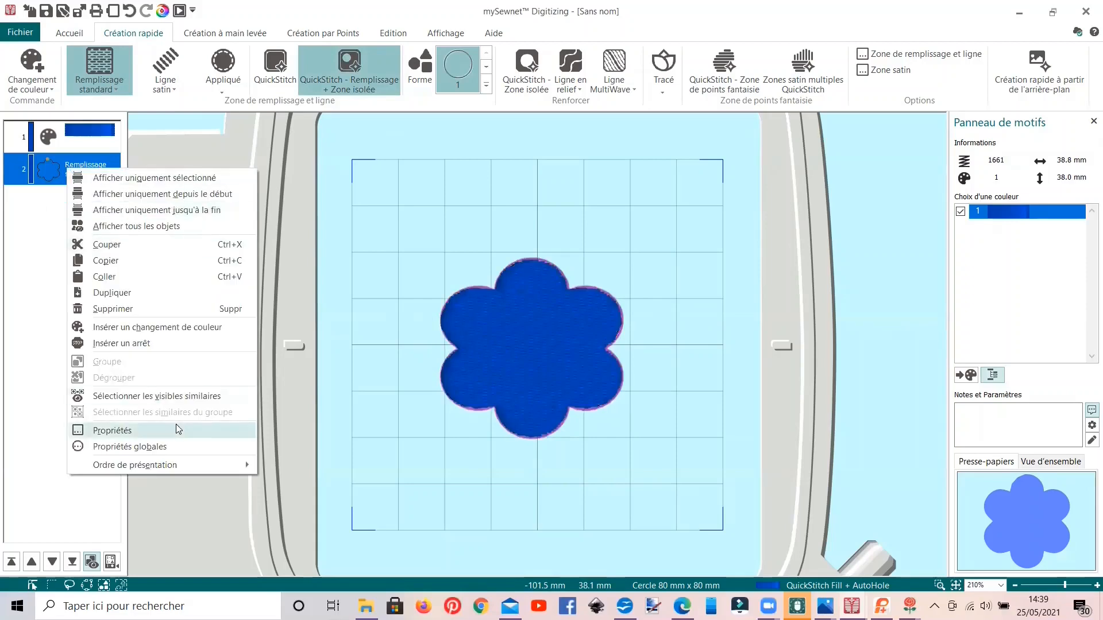
pyautogui.click(250, 423)
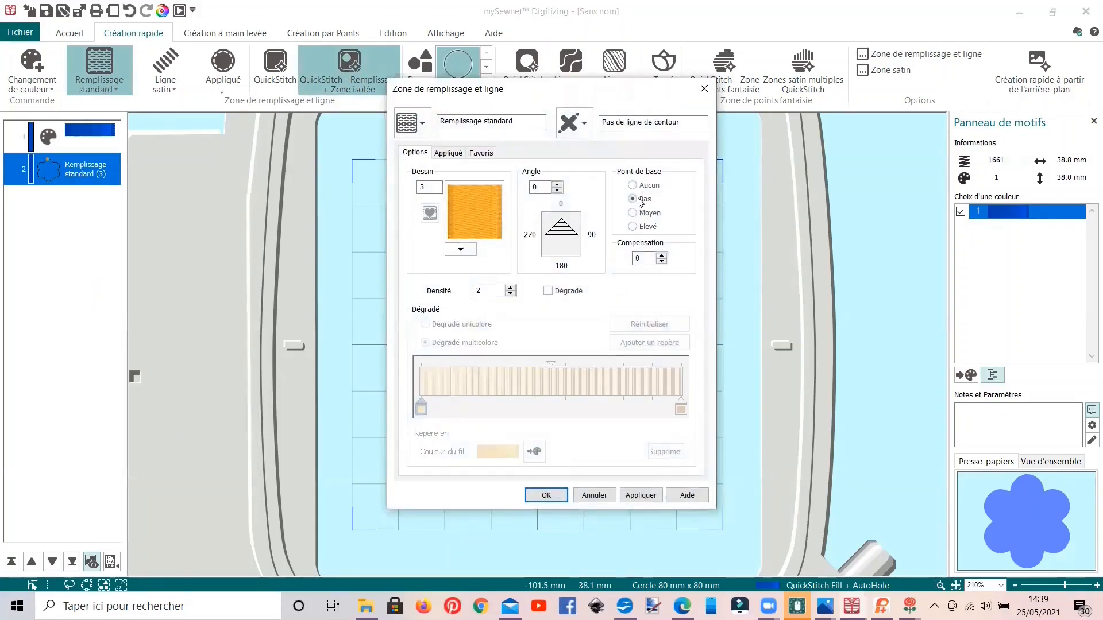
pyautogui.moveTo(497, 294); pyautogui.dragTo(473, 291)
pyautogui.click(542, 494)
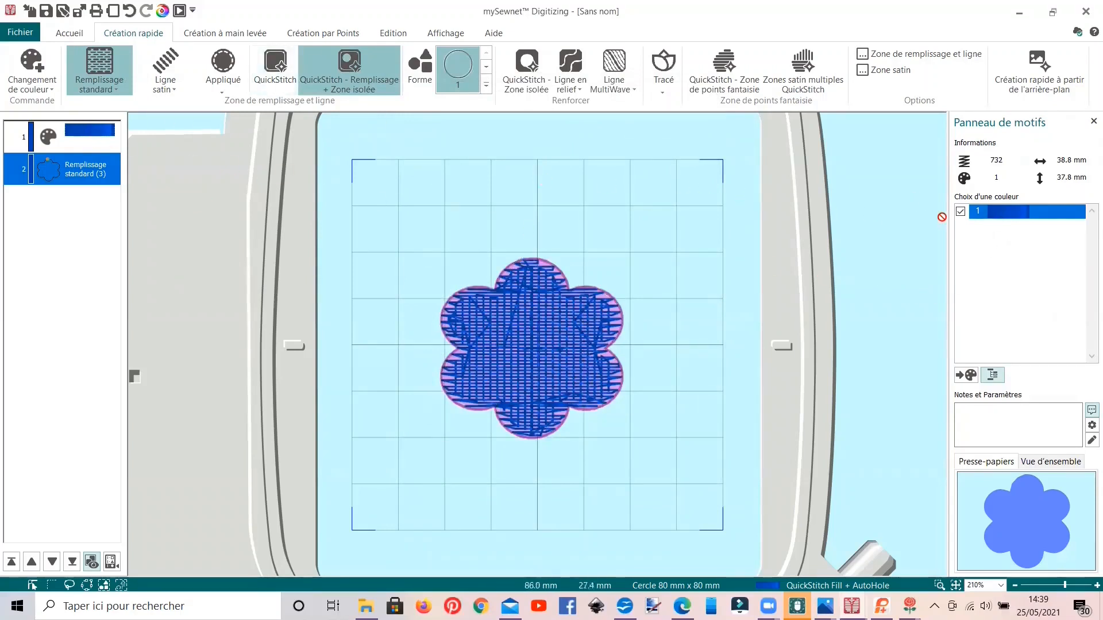
# Step: Assign the felting needle to the flower's blue thread colour
pyautogui.click(1003, 218)
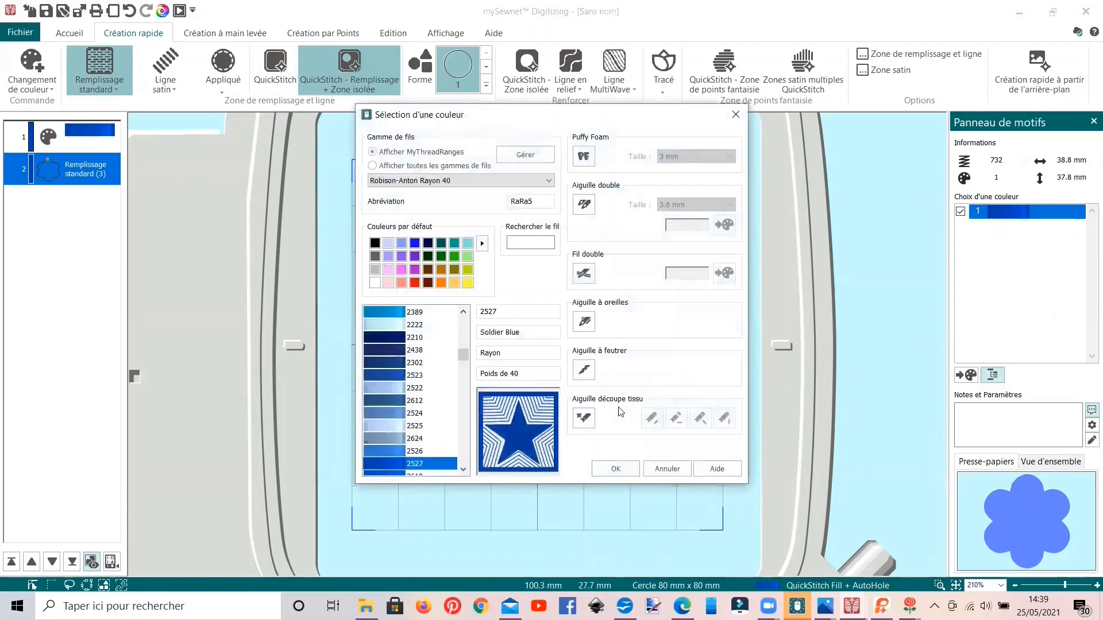
pyautogui.click(584, 370)
pyautogui.click(625, 470)
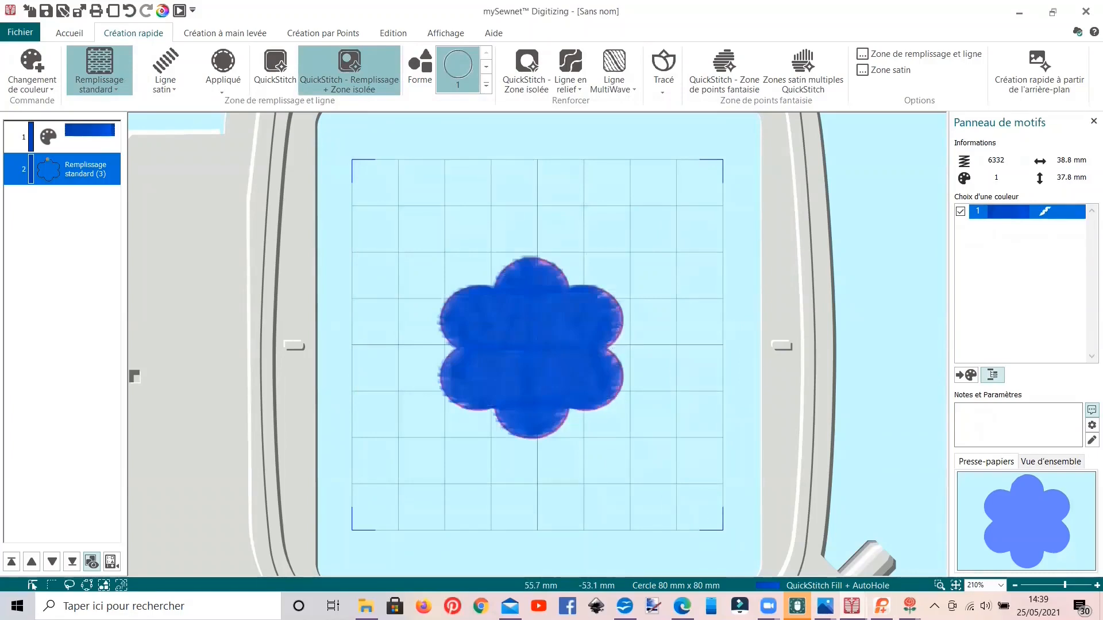
# Step: Switch to the exemples.edo design to view the felting examples
pyautogui.moveTo(852, 603)
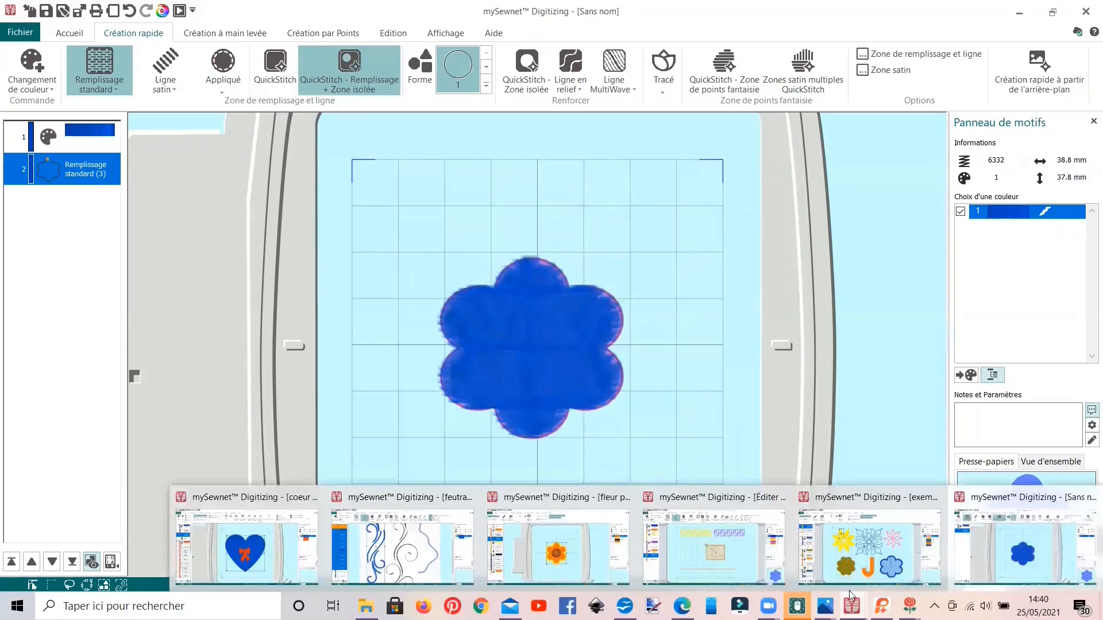
pyautogui.click(849, 560)
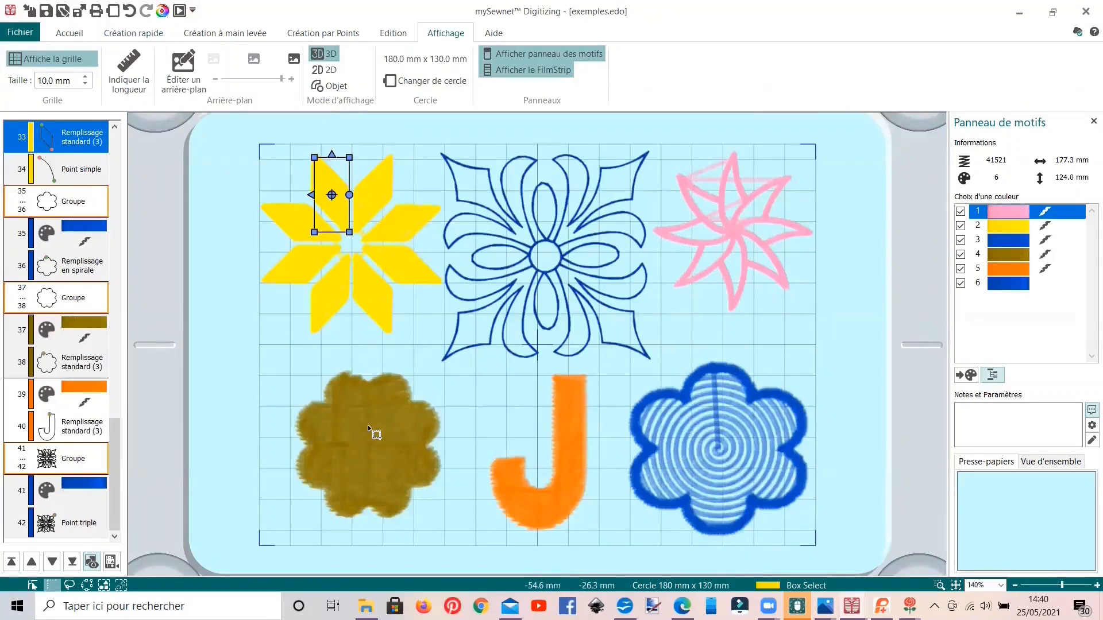
# Step: Open the properties of the blue spiral-filled flower and review its fill options, outline types and satin line settings
pyautogui.click(82, 270)
pyautogui.rightClick(83, 270)
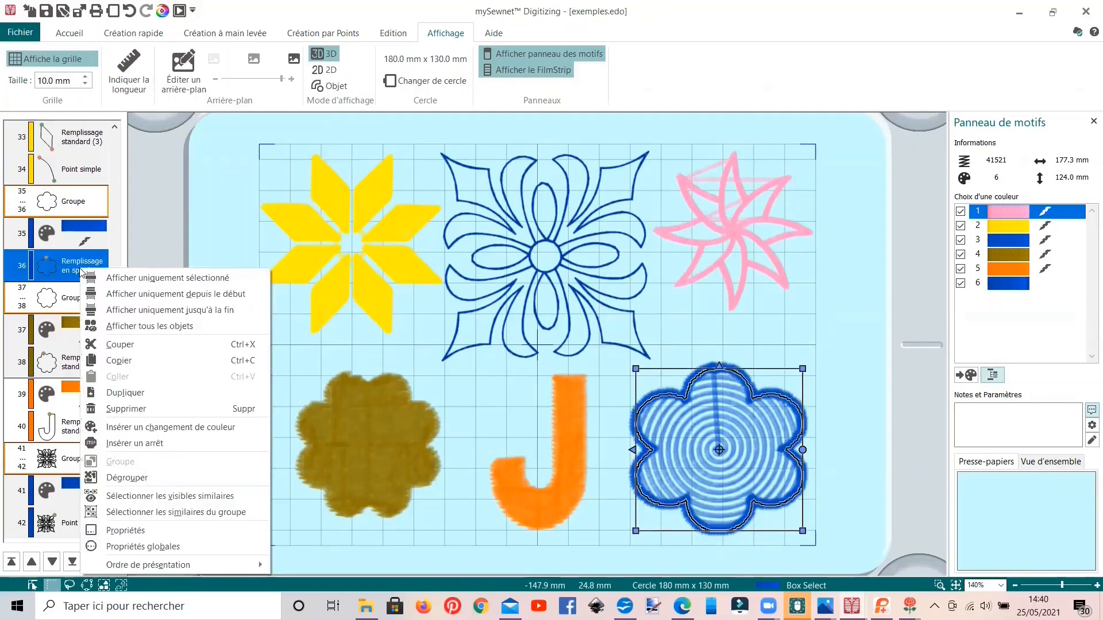
pyautogui.click(139, 530)
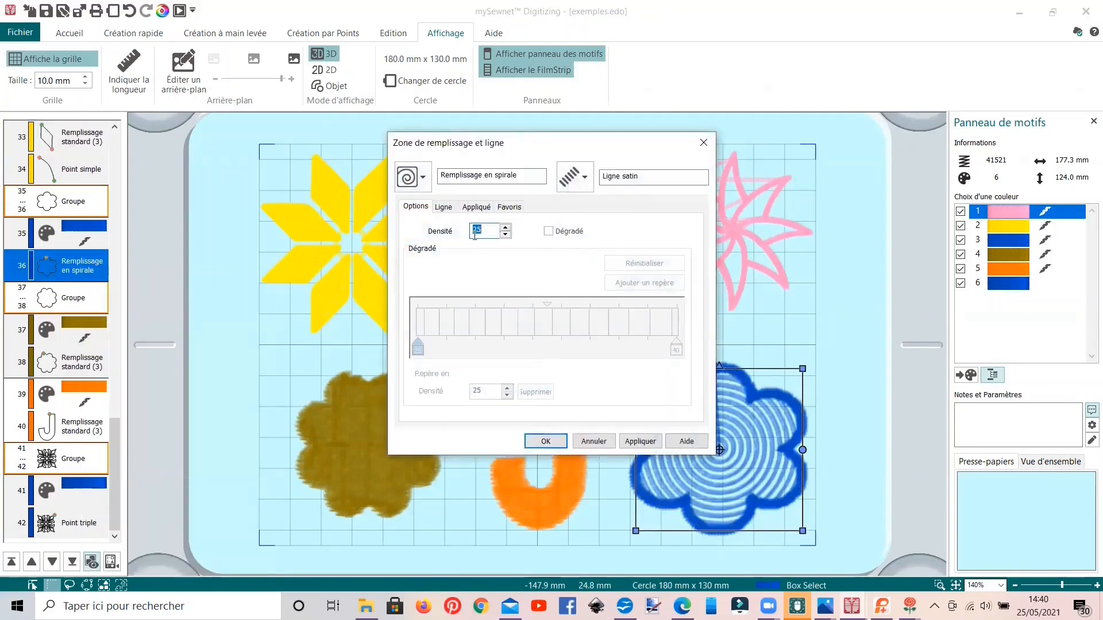
pyautogui.click(587, 180)
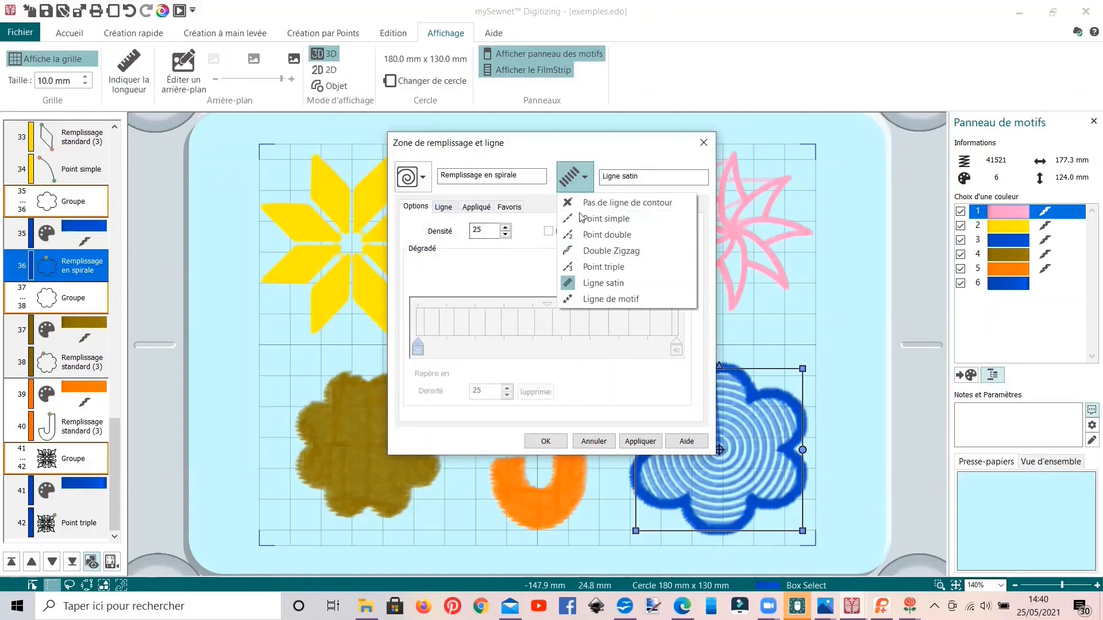
pyautogui.click(440, 210)
pyautogui.click(442, 208)
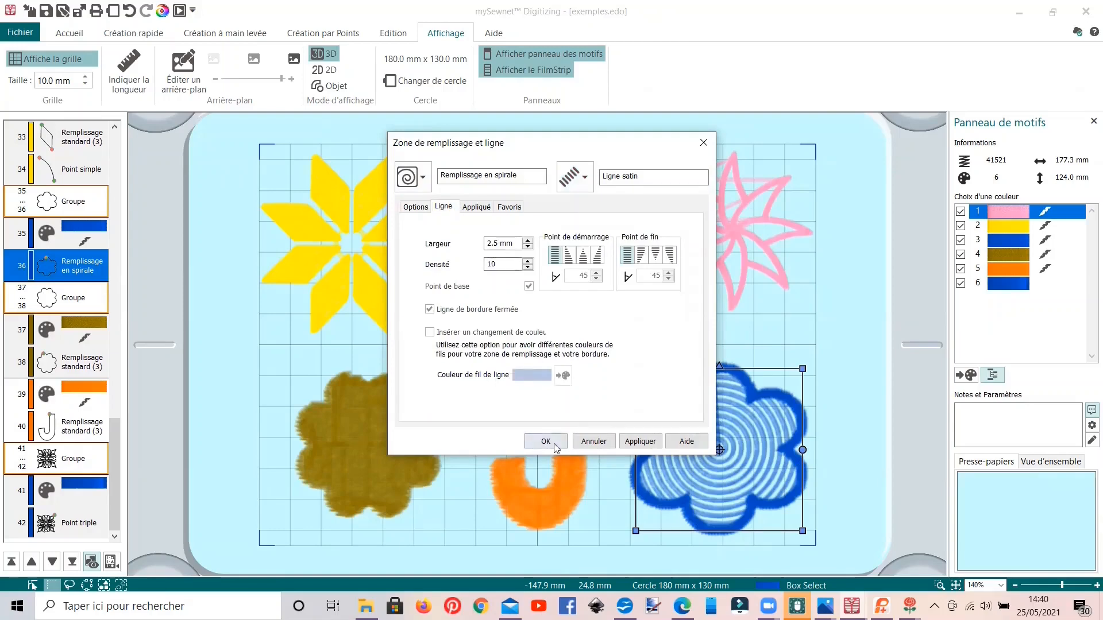
pyautogui.click(593, 441)
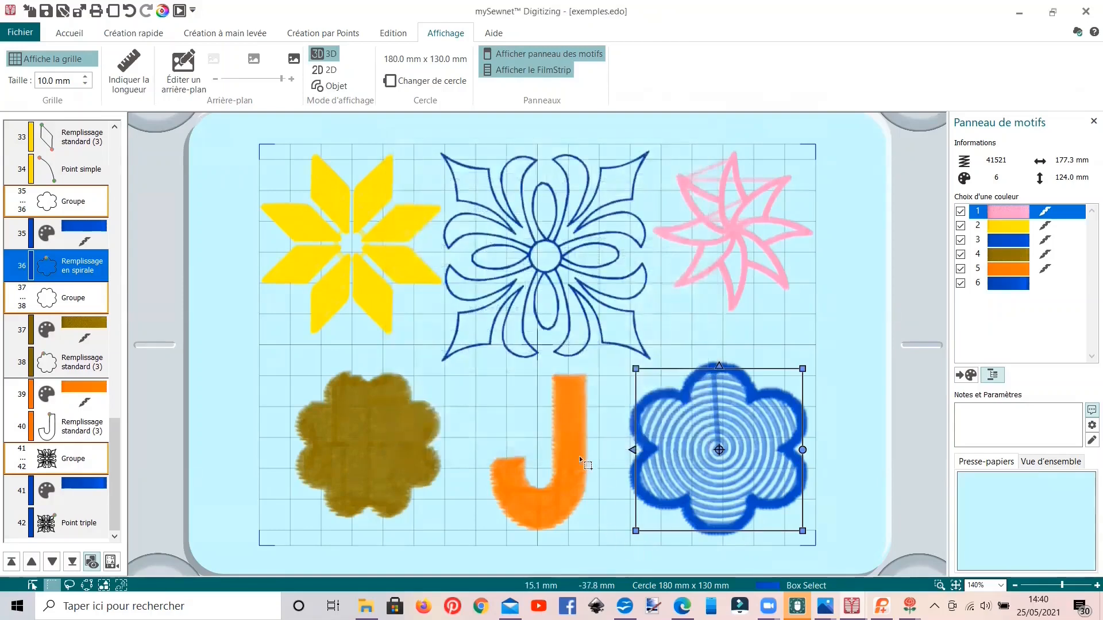
# Step: Review the standard fill properties of the orange letter J
pyautogui.click(573, 452)
pyautogui.doubleClick(572, 451)
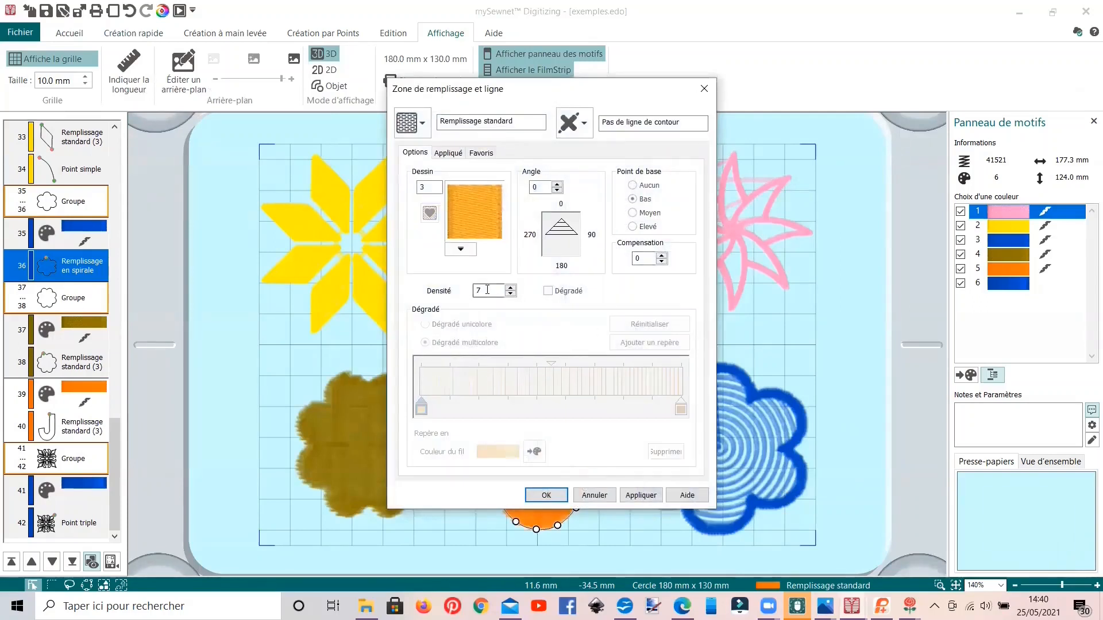
pyautogui.click(547, 495)
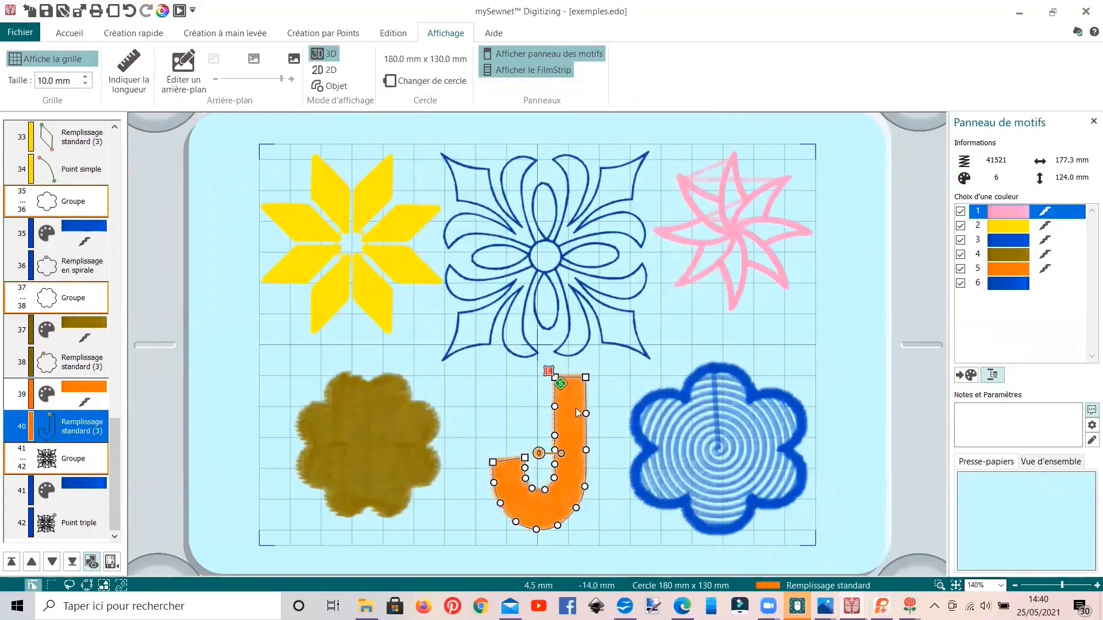
# Step: Switch to the Éditer dans Embroidery.edo POINTS Fantaisie design and select the yellow motif line
pyautogui.moveTo(852, 606)
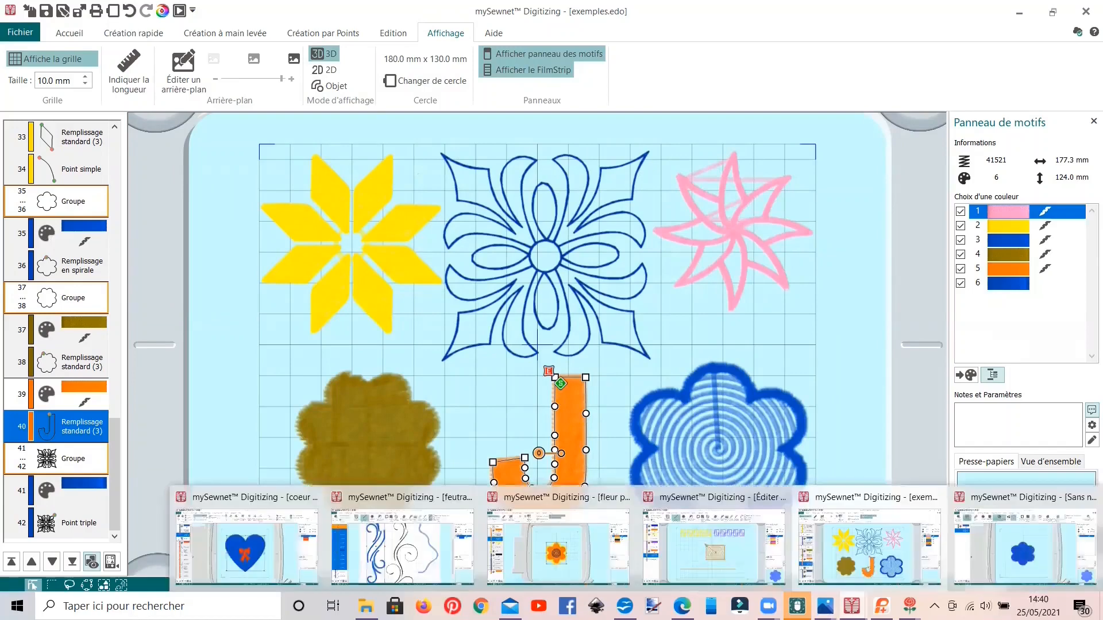
pyautogui.click(701, 550)
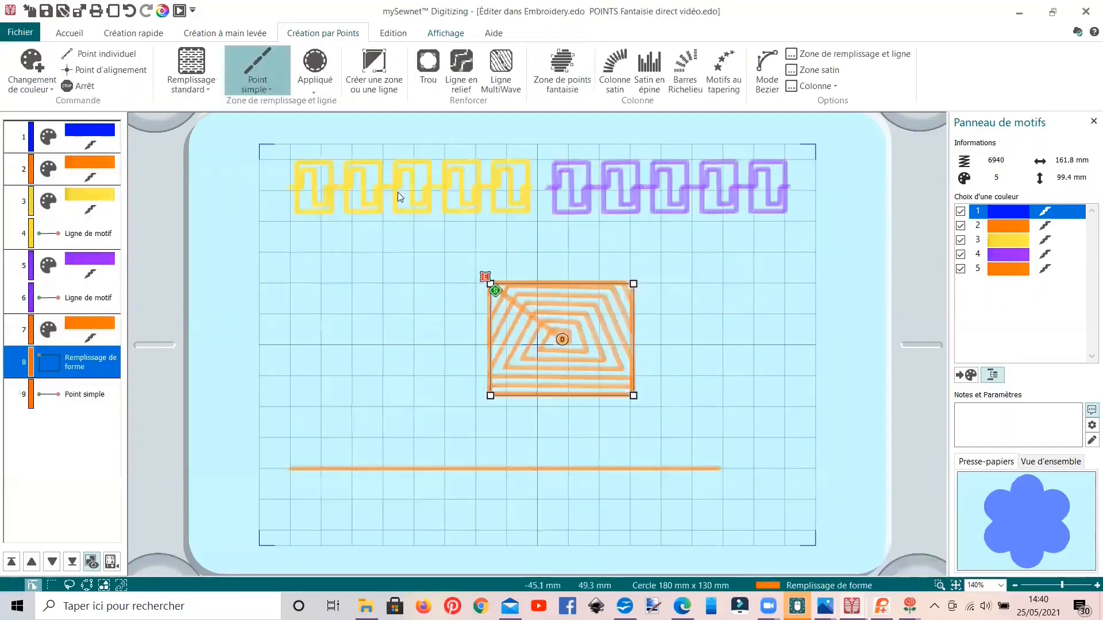
pyautogui.click(373, 190)
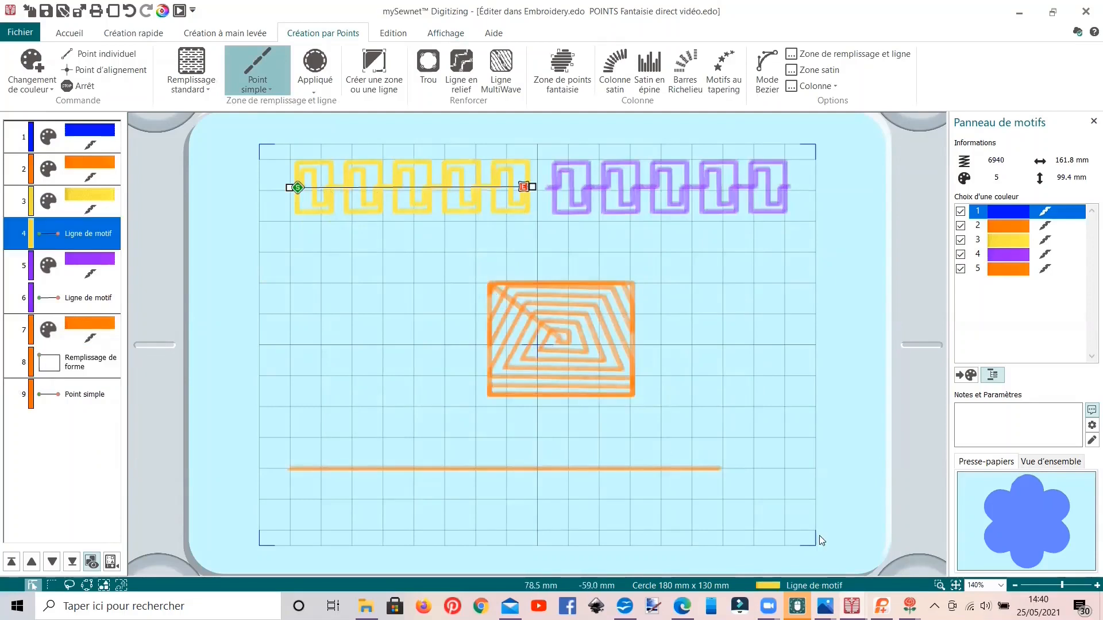
# Step: Switch to Capture d'écran (453).png in Photos and examine the felted motif line sample up close
pyautogui.click(825, 606)
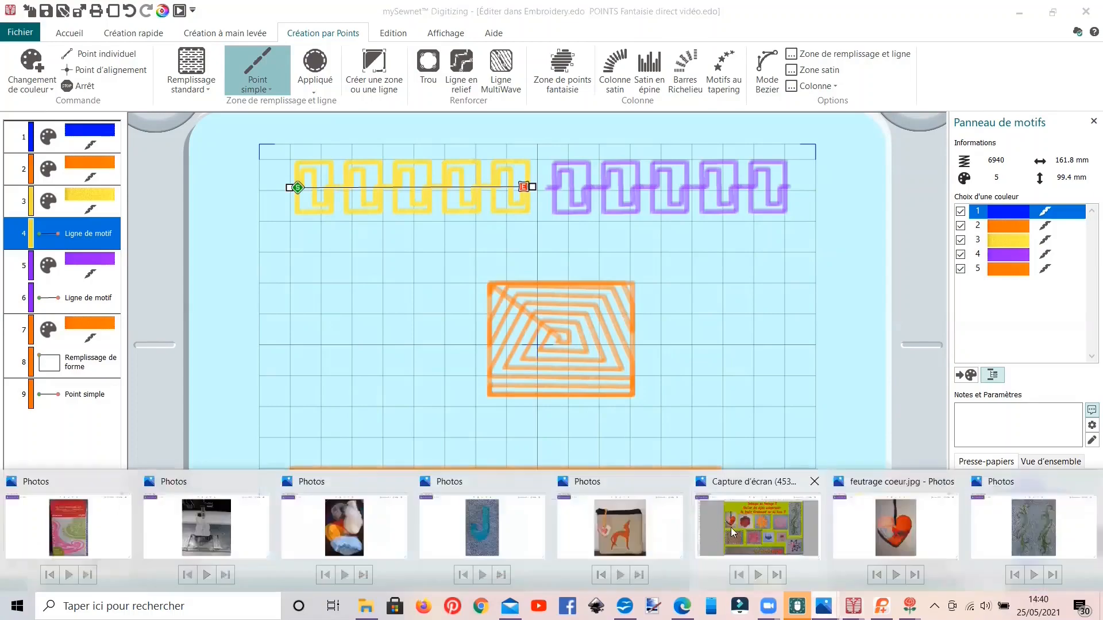
pyautogui.click(795, 553)
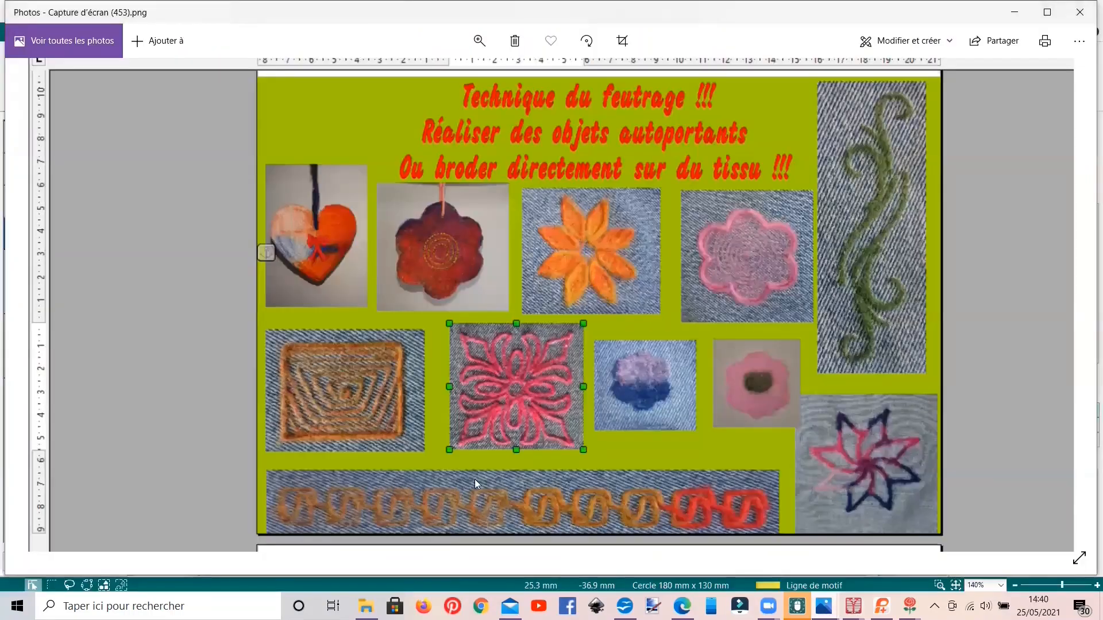
pyautogui.scroll(3, 475, 479)
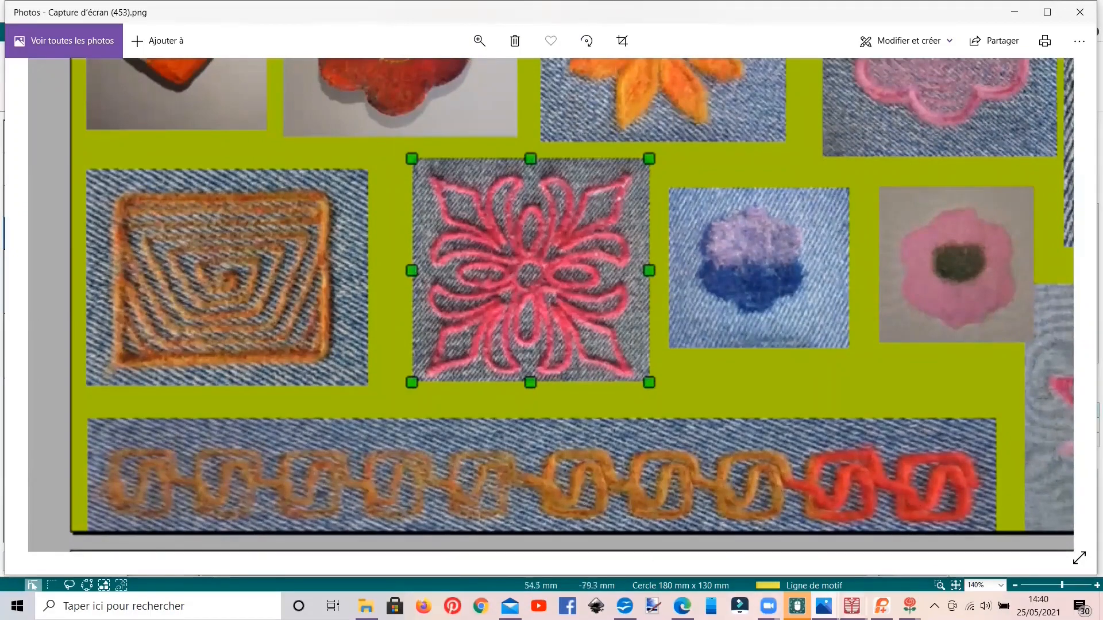
# Step: Return to the POINTS Fantaisie design in mySewnet Digitizing and set the yellow motif line's stitch to Simple
pyautogui.moveTo(853, 606)
pyautogui.click(730, 552)
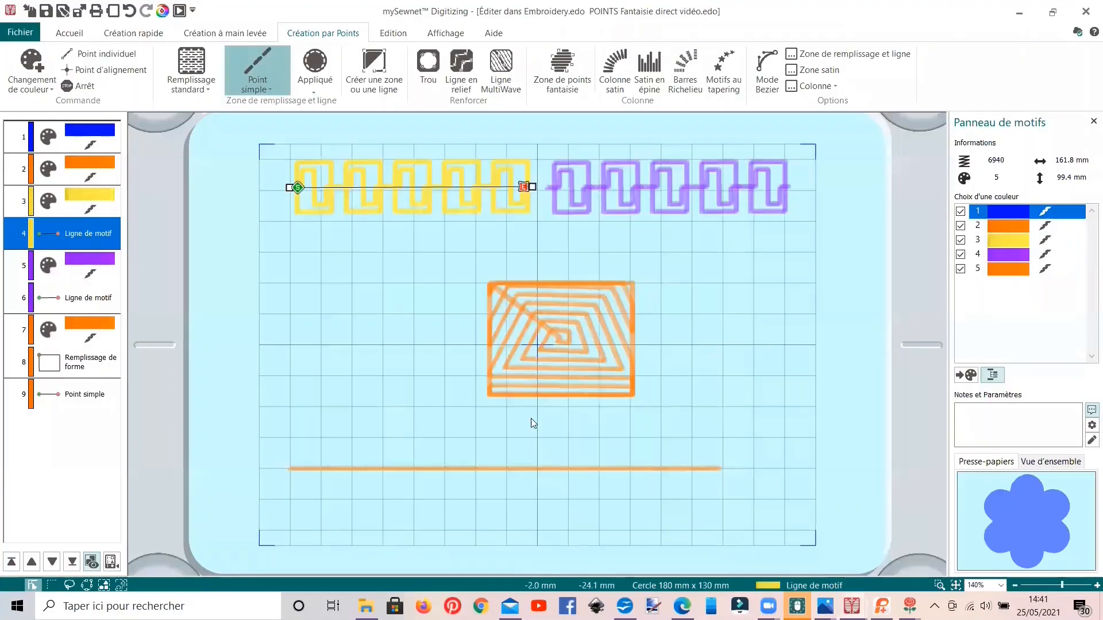
pyautogui.doubleClick(381, 174)
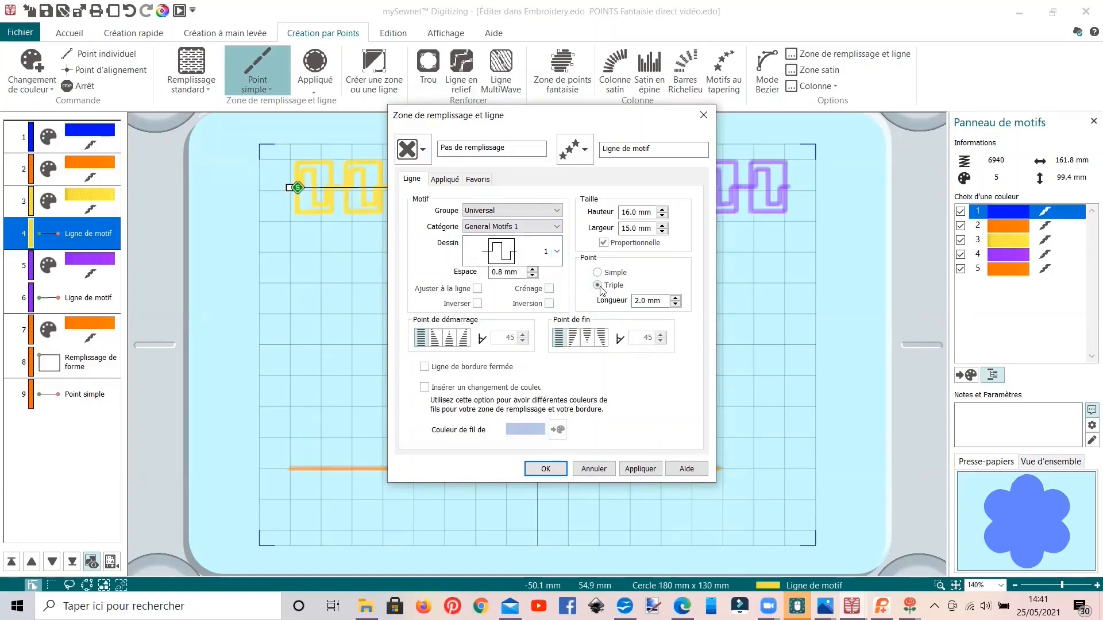
pyautogui.click(559, 473)
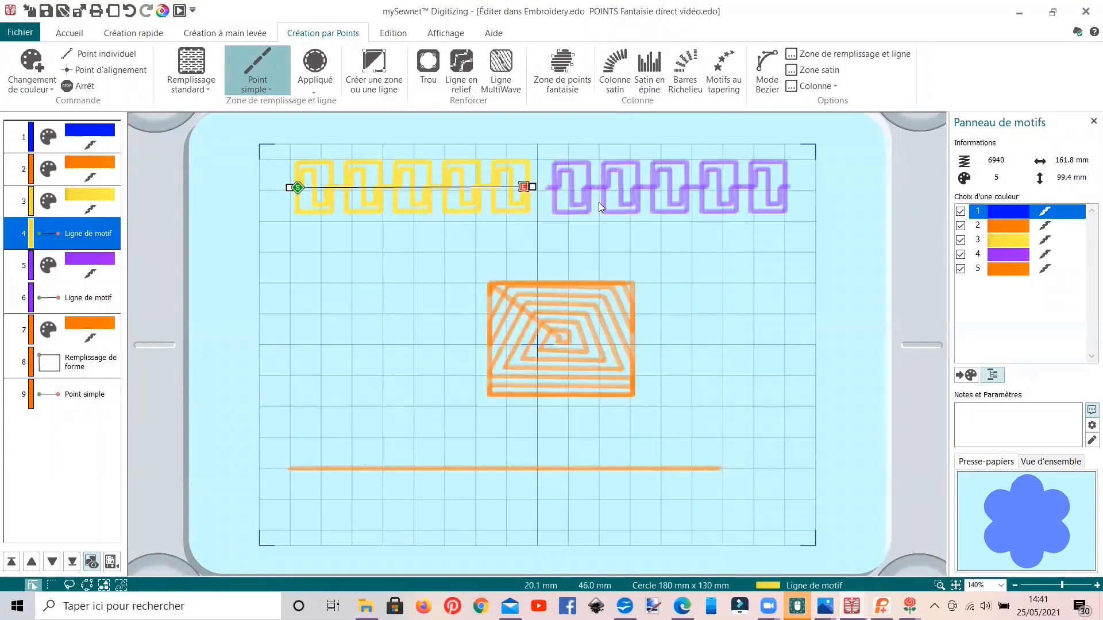
pyautogui.rightClick(78, 300)
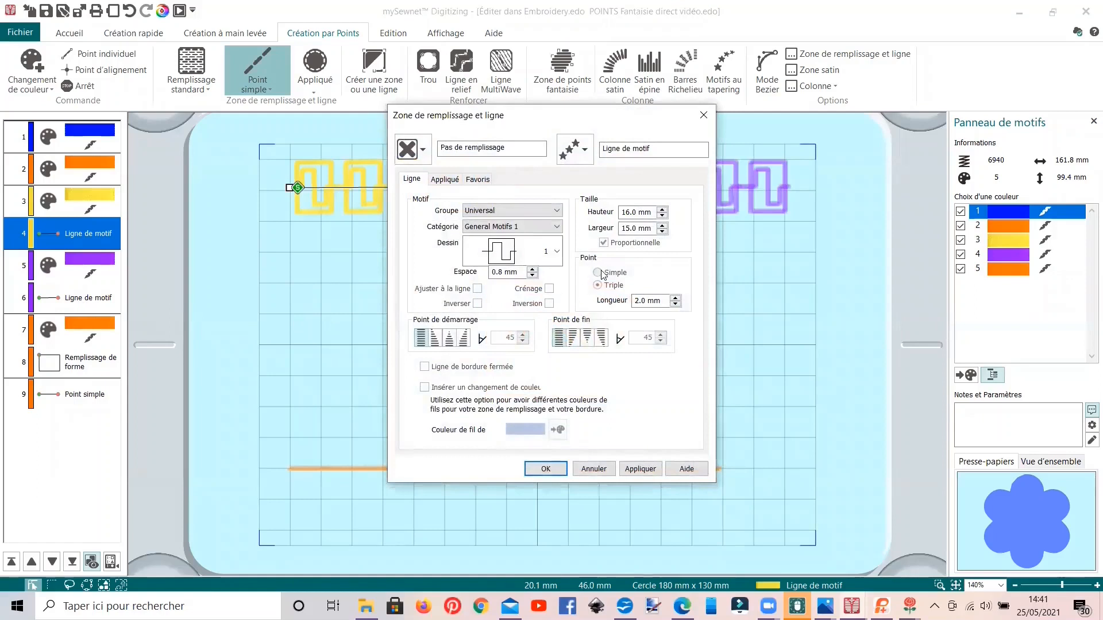
pyautogui.click(566, 470)
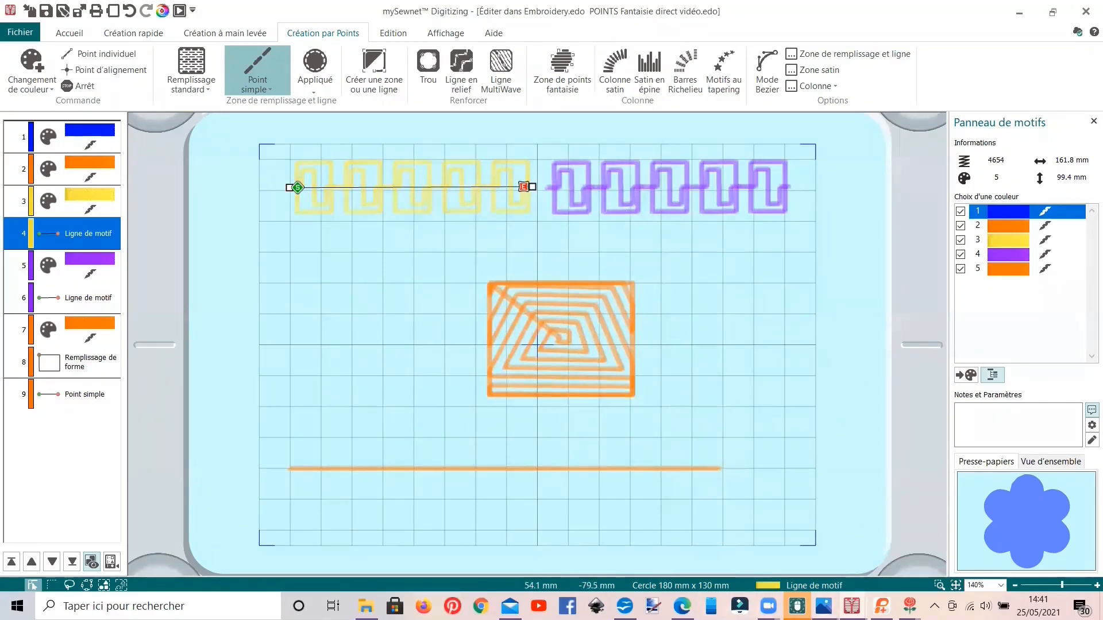
# Step: Compare the single and triple motif stitches with the felted motif line in the samples photo
pyautogui.moveTo(824, 606)
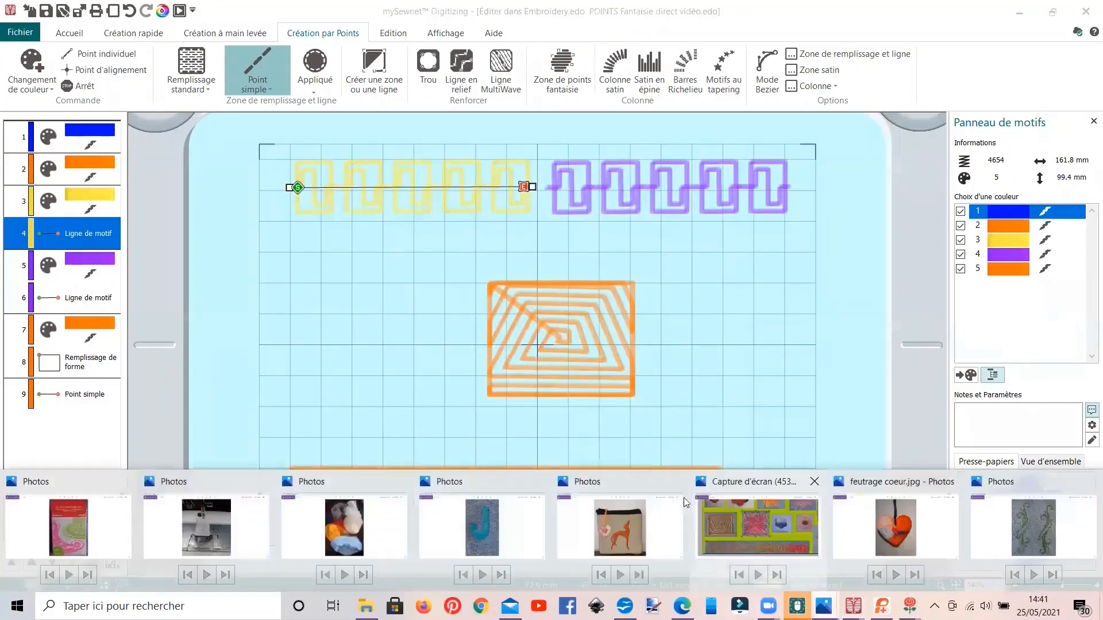
pyautogui.click(730, 526)
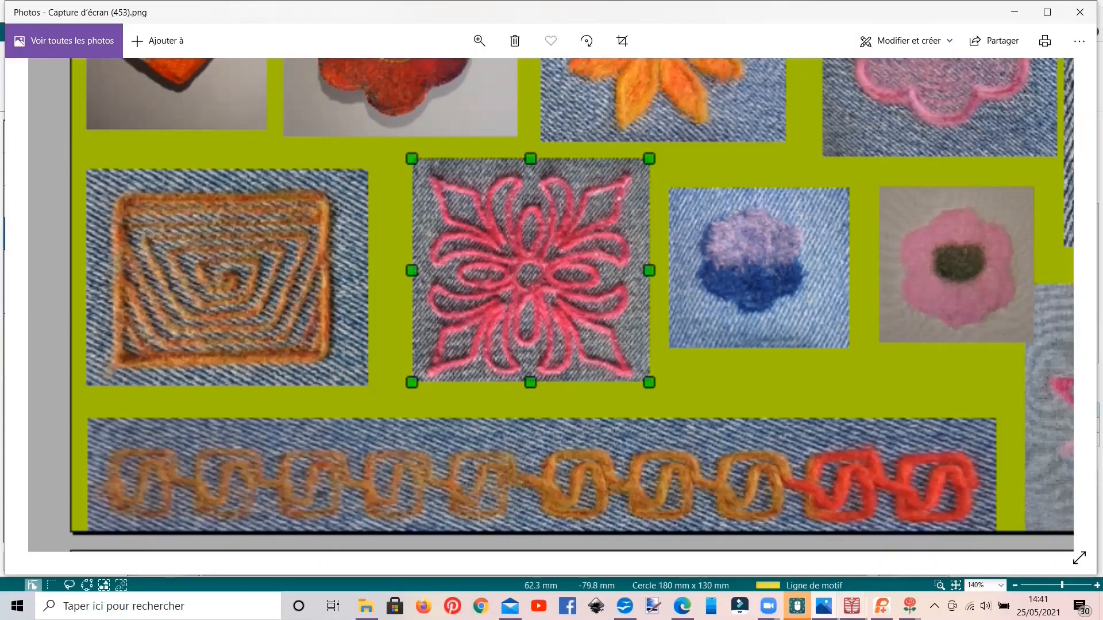
# Step: Switch to the exemples.edo design in mySewnet Digitizing and review the density of the orange J's standard fill
pyautogui.moveTo(853, 603)
pyautogui.click(841, 567)
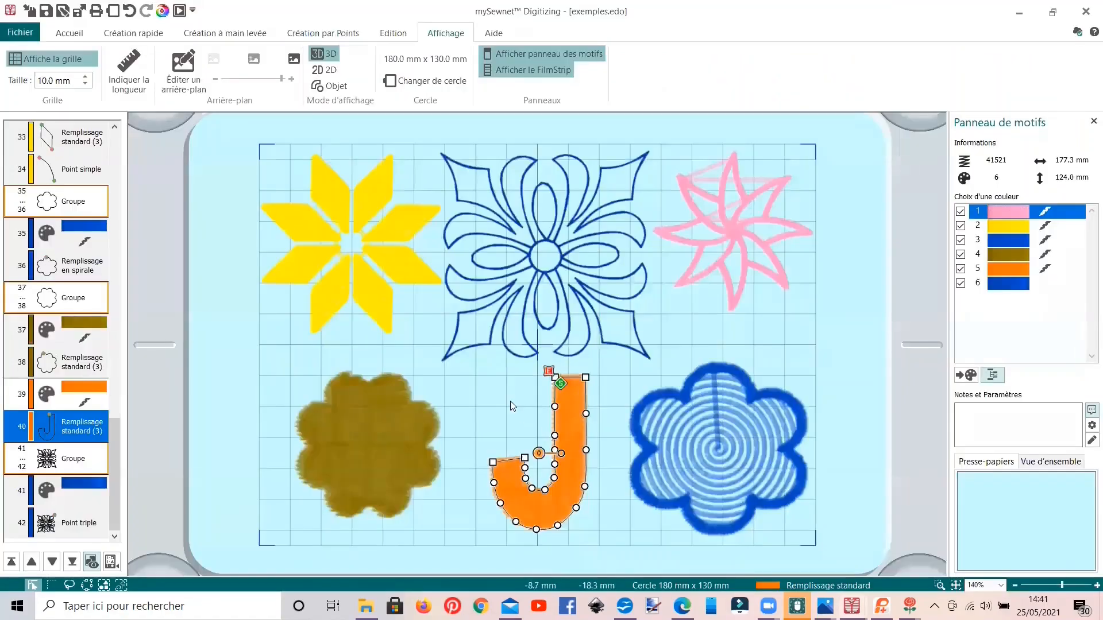
pyautogui.doubleClick(568, 462)
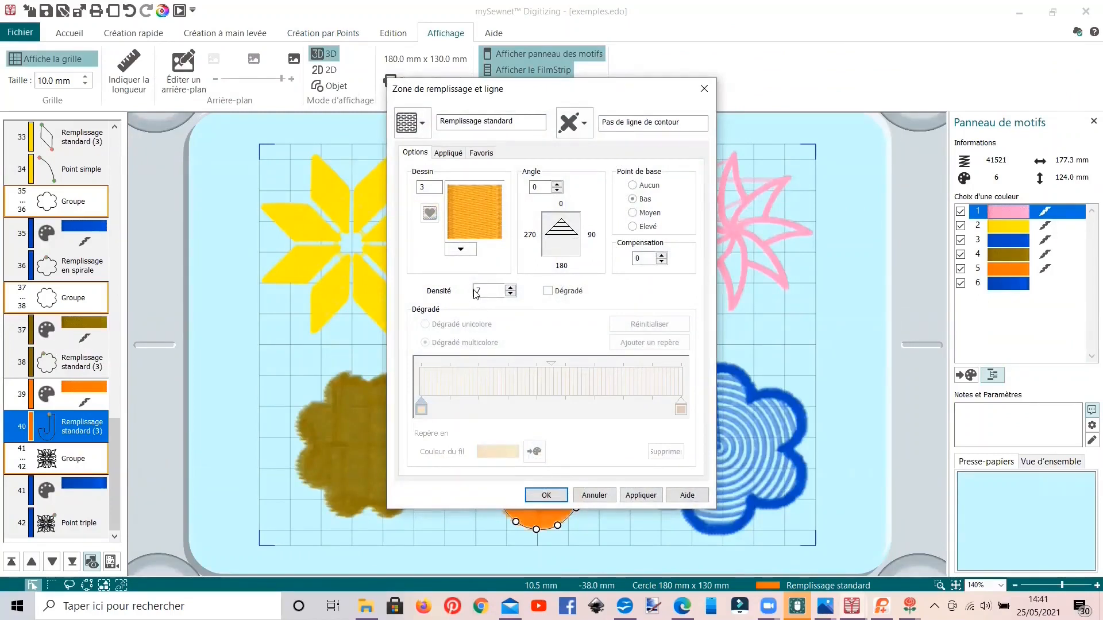
pyautogui.click(540, 495)
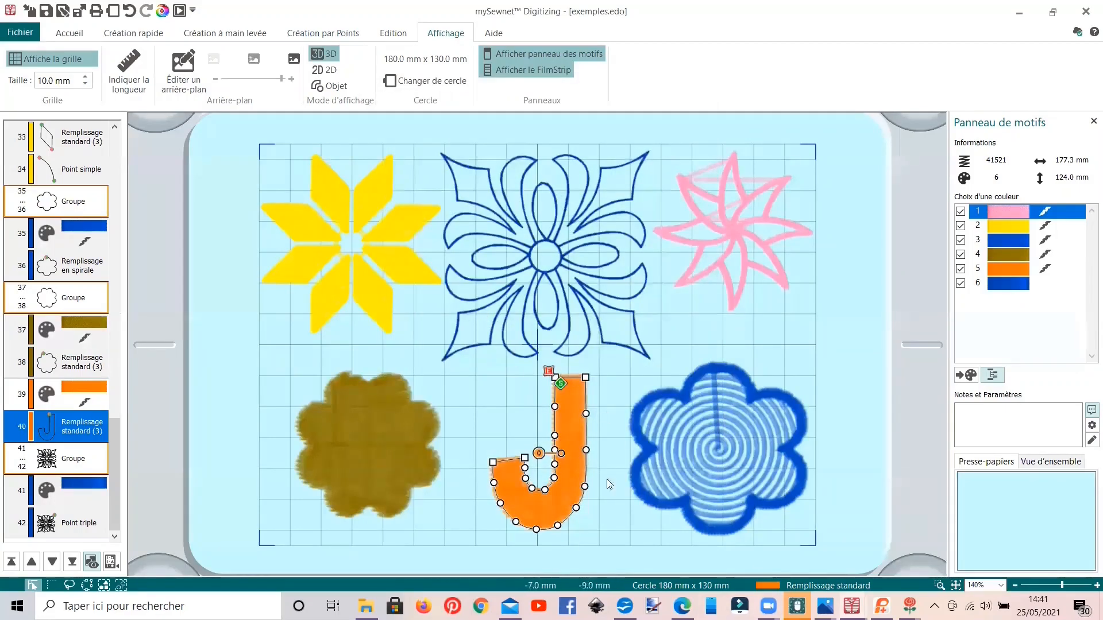
# Step: Review the fill types and available shapes for the orange rectangle's shape fill in the POINTS Fantaisie design
pyautogui.moveTo(852, 607)
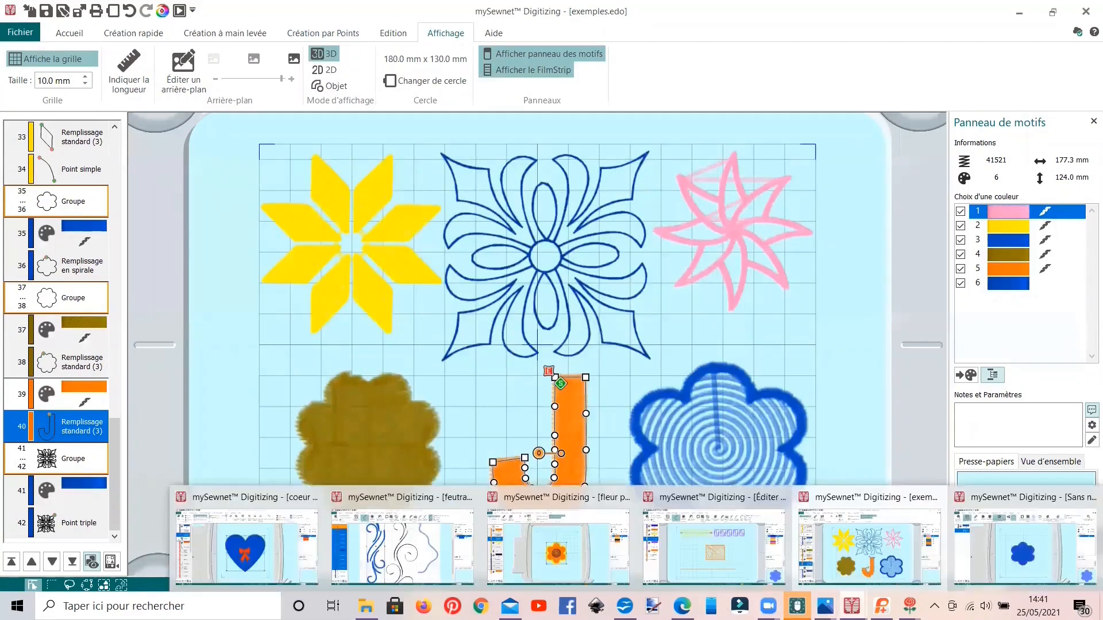
pyautogui.click(735, 558)
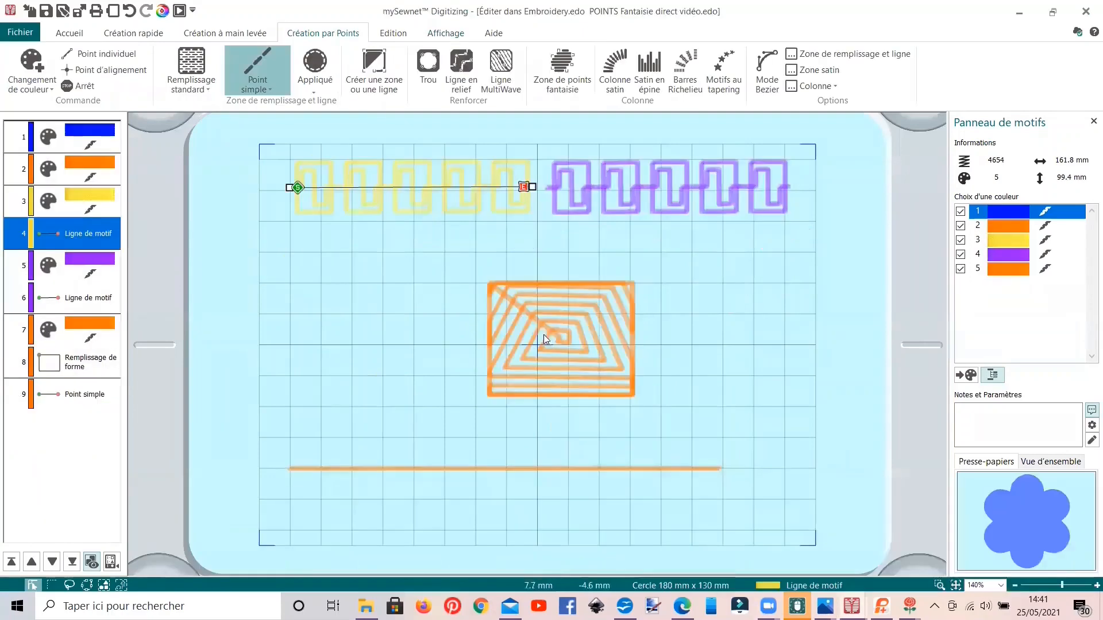
pyautogui.doubleClick(528, 316)
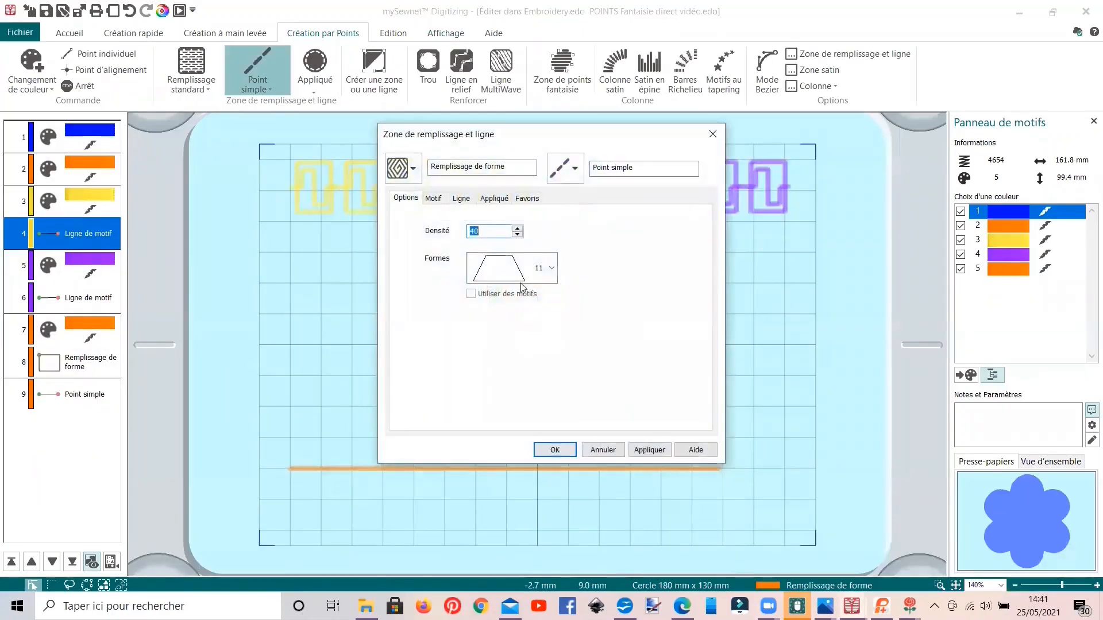
pyautogui.click(413, 171)
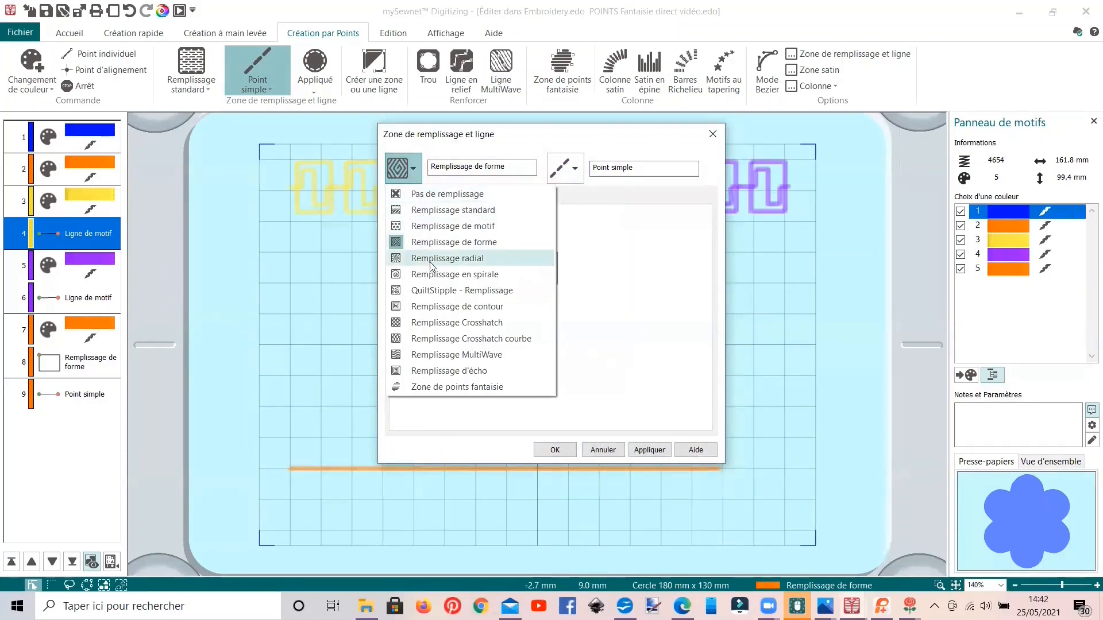
pyautogui.click(432, 243)
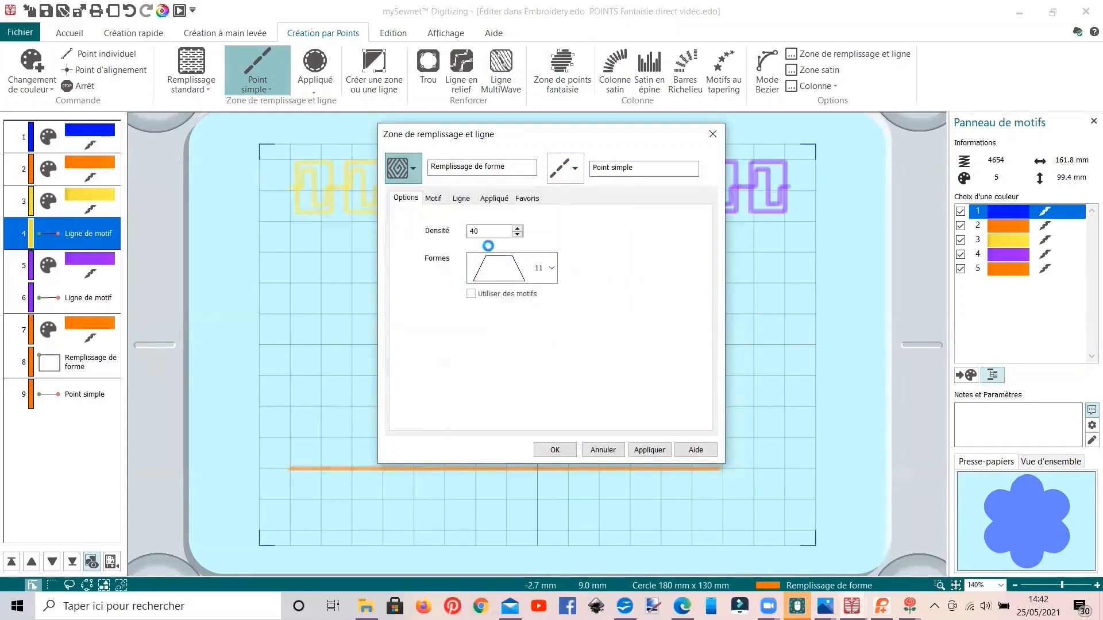
pyautogui.click(552, 268)
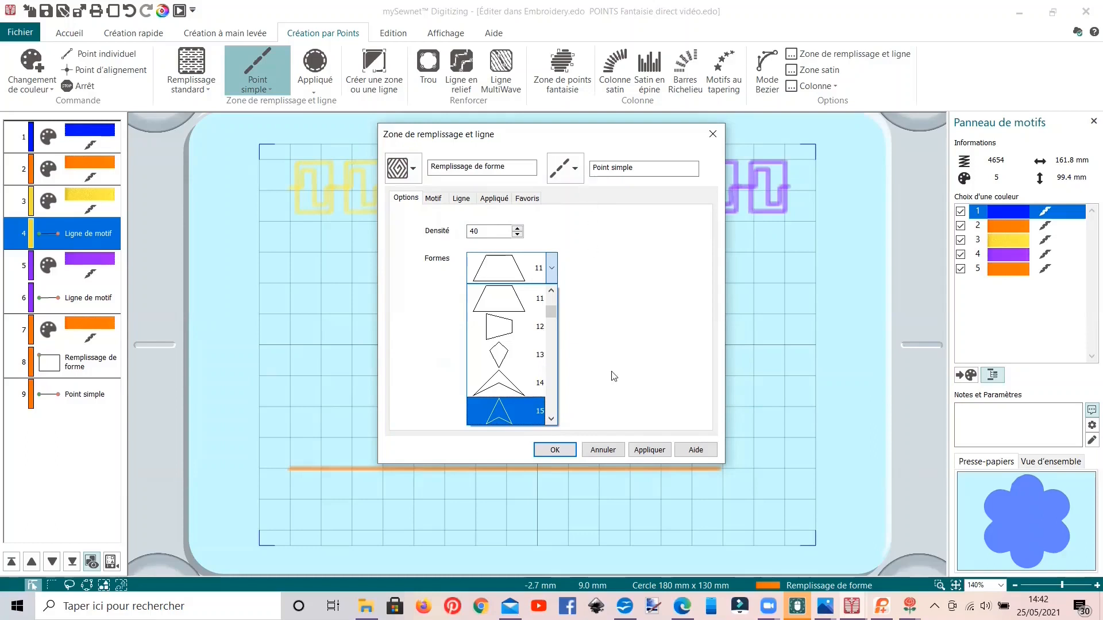
pyautogui.click(602, 453)
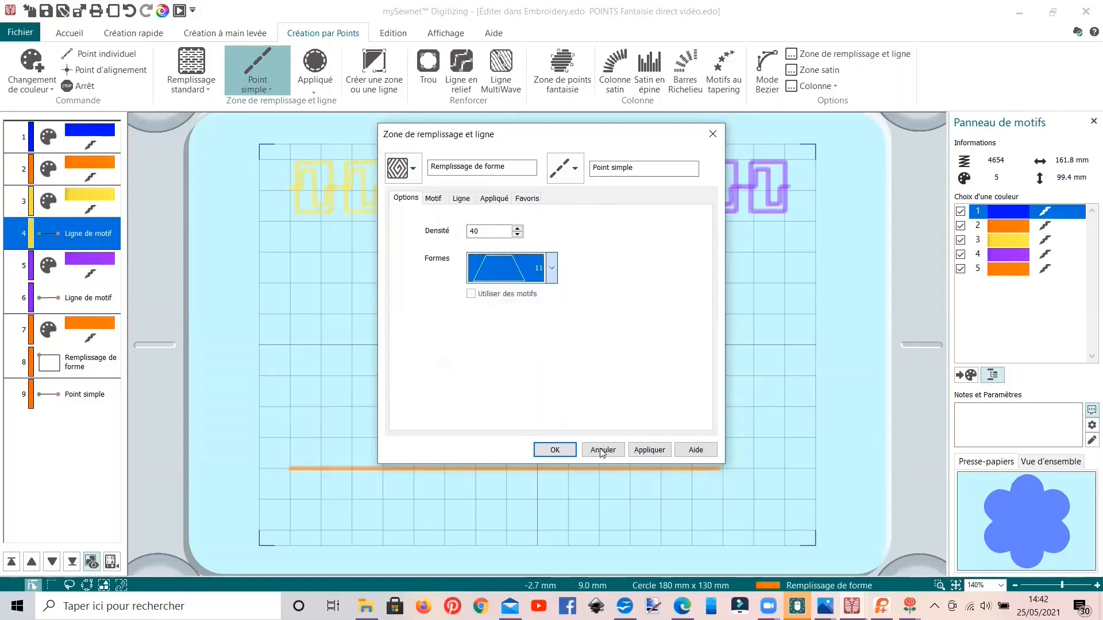
pyautogui.click(556, 454)
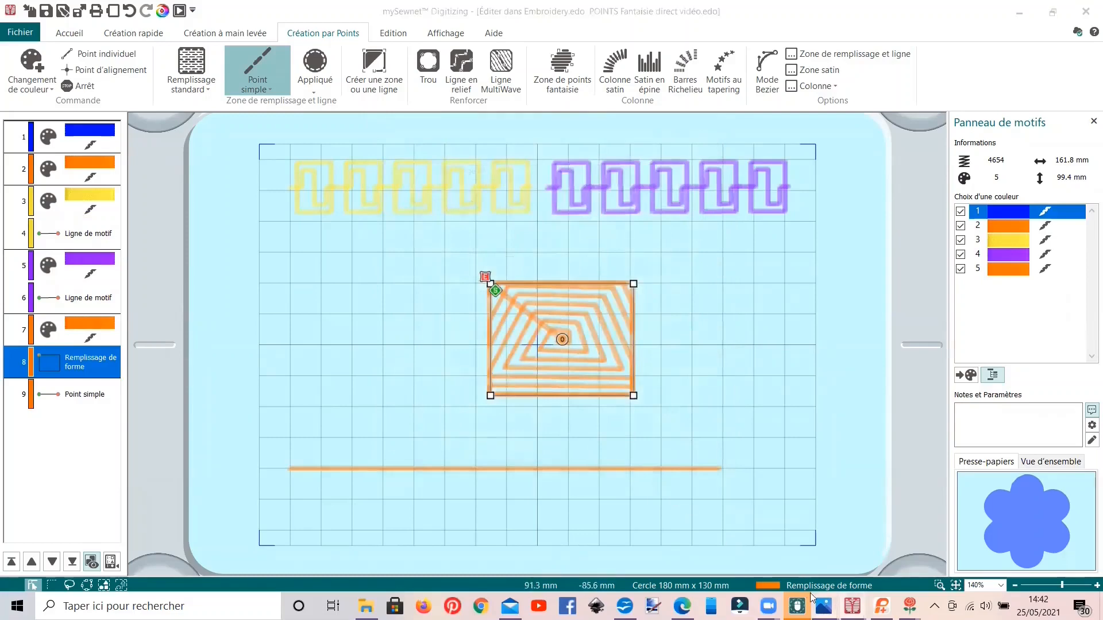
# Step: View the felted shape-fill rectangle in the Capture d'écran (453).png samples photo
pyautogui.moveTo(812, 597)
pyautogui.click(712, 528)
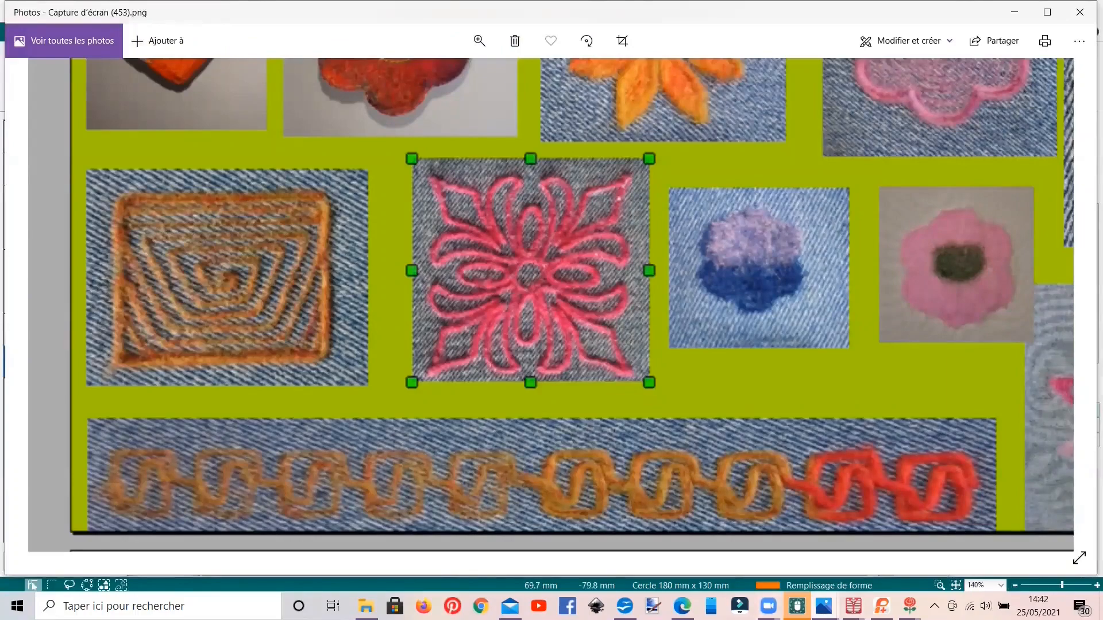
# Step: Switch to the feutrage forme ligne de bézier N°2. point triple.edo design and view its Bézier line scrolls
pyautogui.moveTo(825, 604)
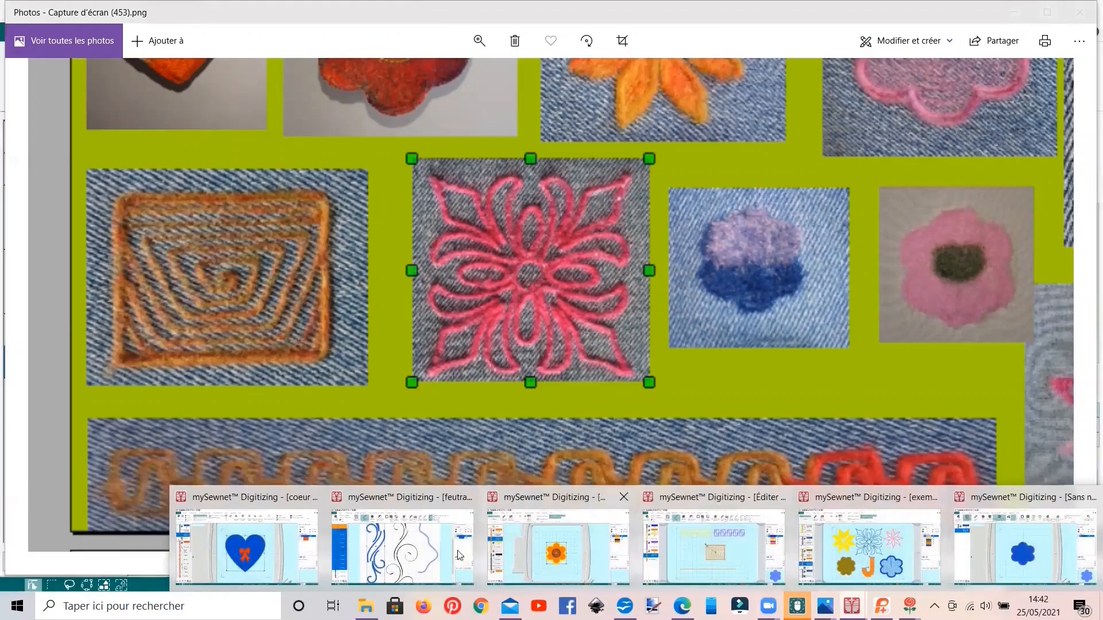
pyautogui.click(402, 546)
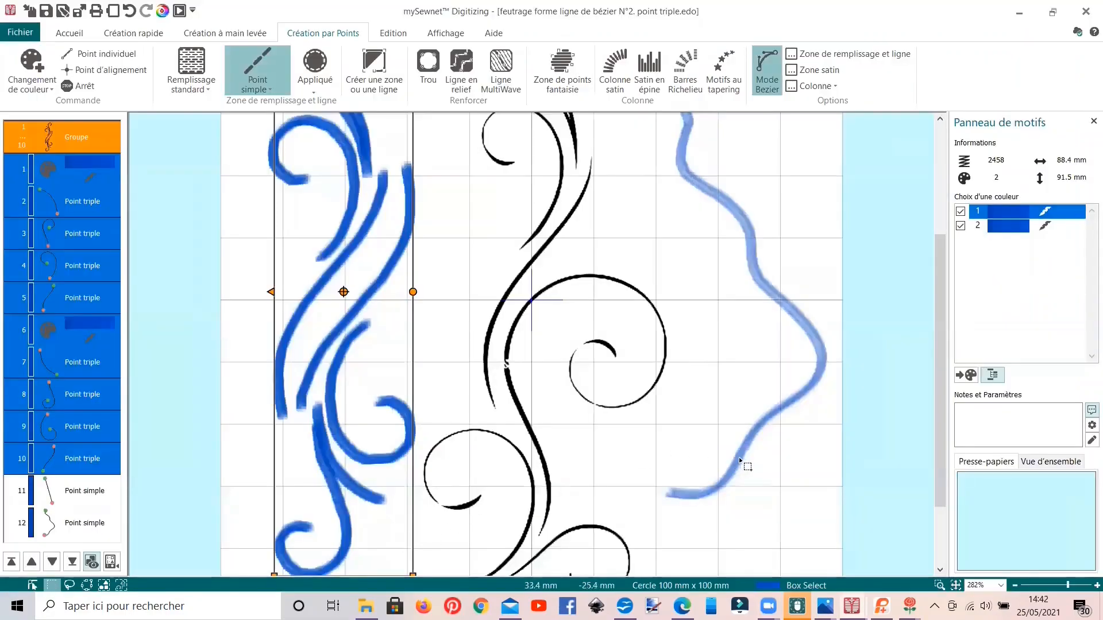
pyautogui.scroll(4, 740, 460)
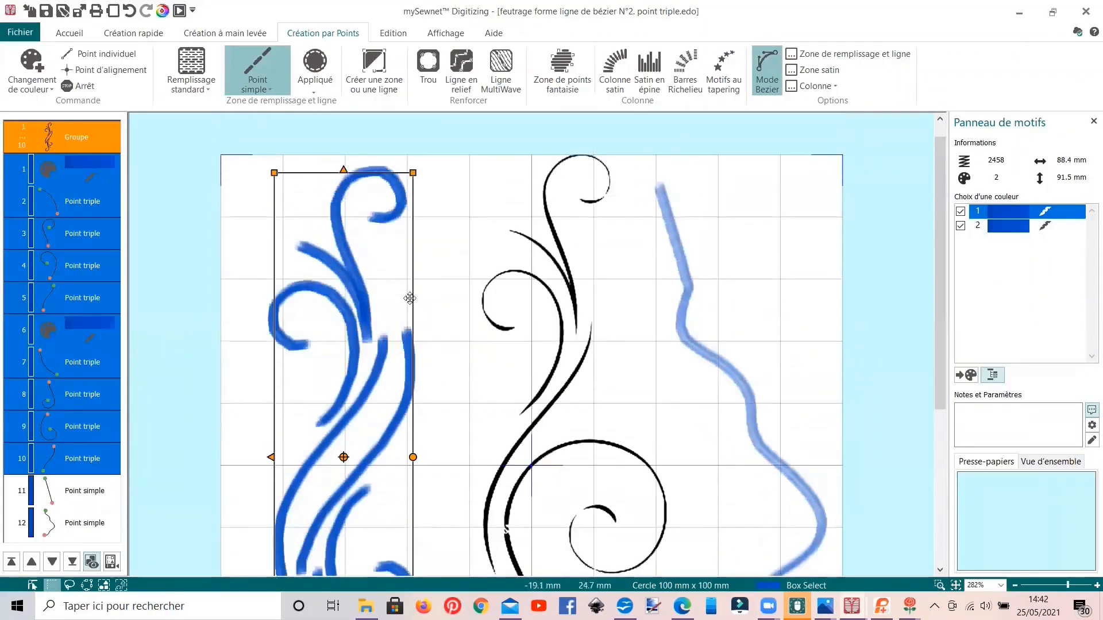
# Step: Turn on Bézier mode and delete the two single-stitch test lines beside the black scroll background
pyautogui.click(761, 92)
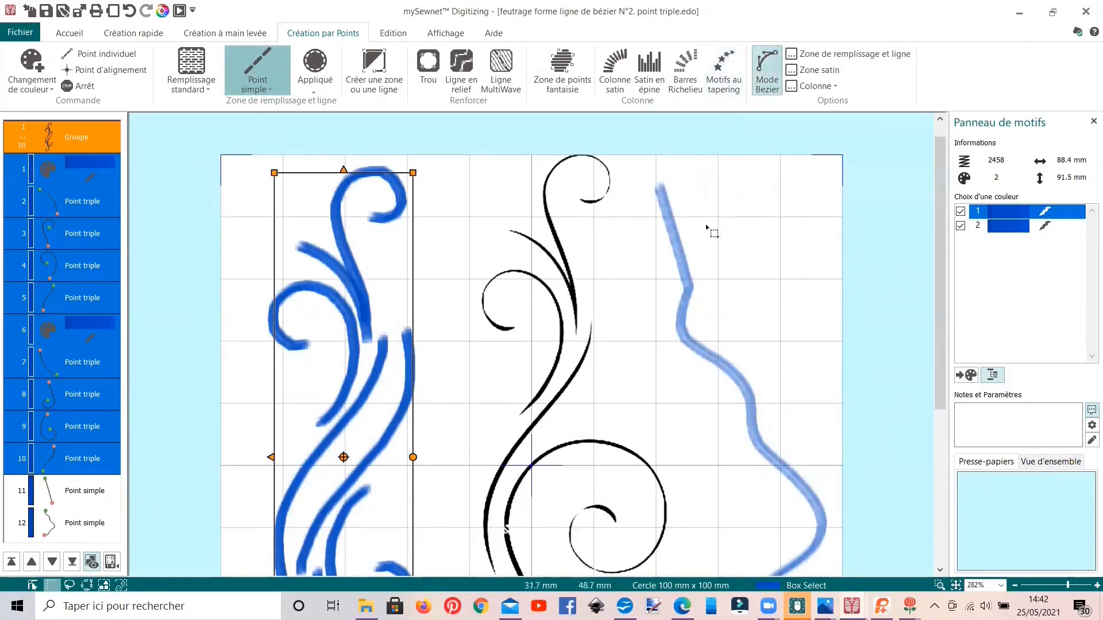
pyautogui.click(681, 249)
pyautogui.press('Delete')
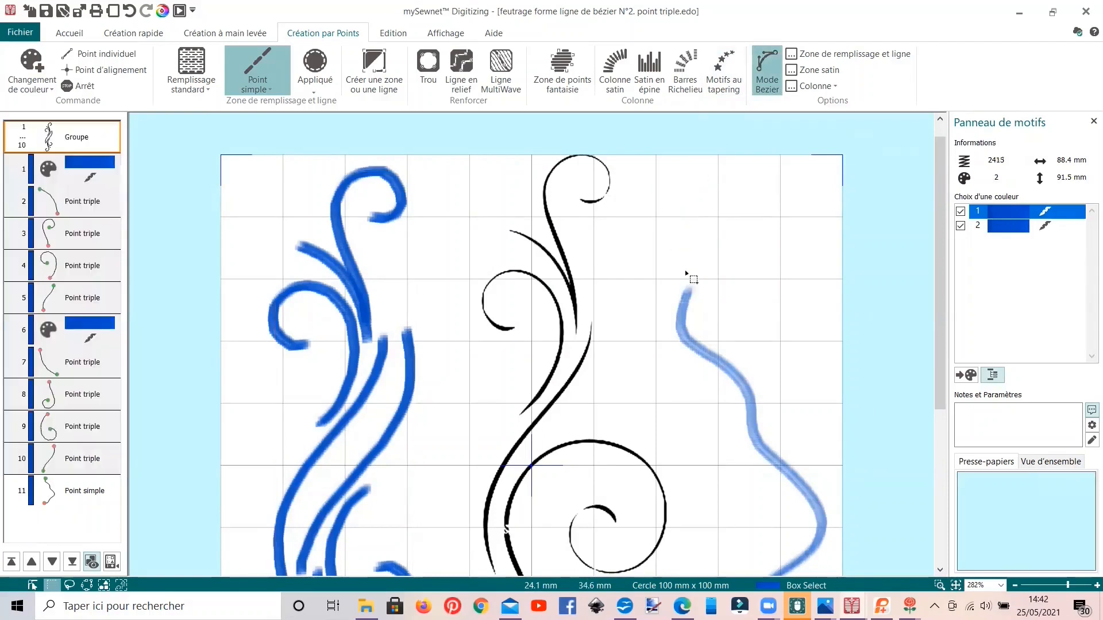
pyautogui.click(683, 313)
pyautogui.press('Delete')
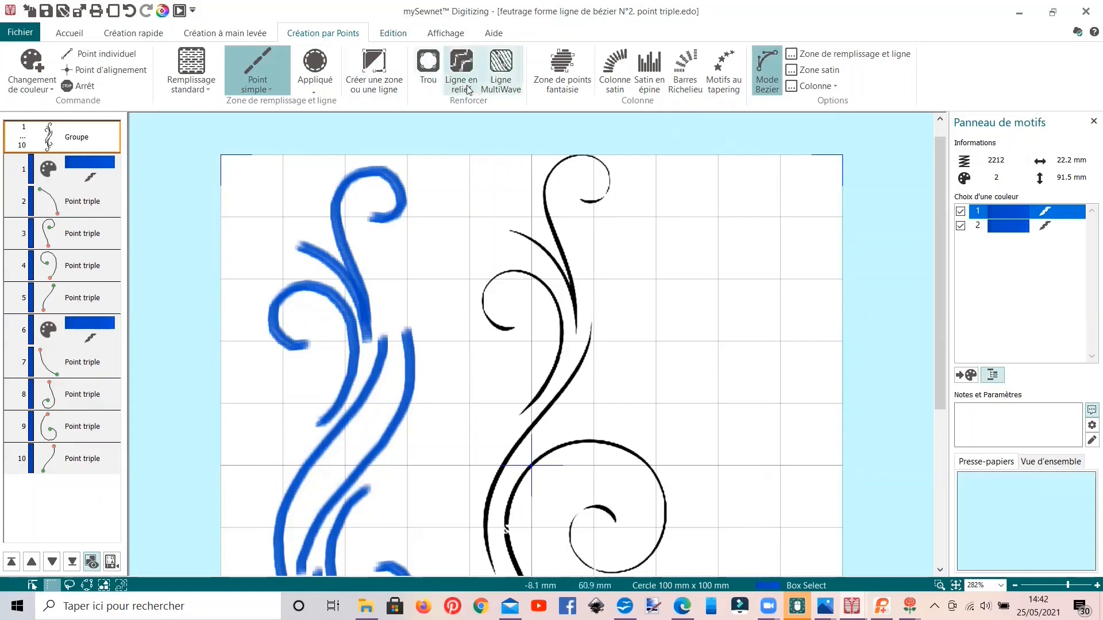
# Step: Draw a wavy, roughly vertical single-stitch line with six Bézier points in the empty area beside the black scrolls
pyautogui.click(374, 69)
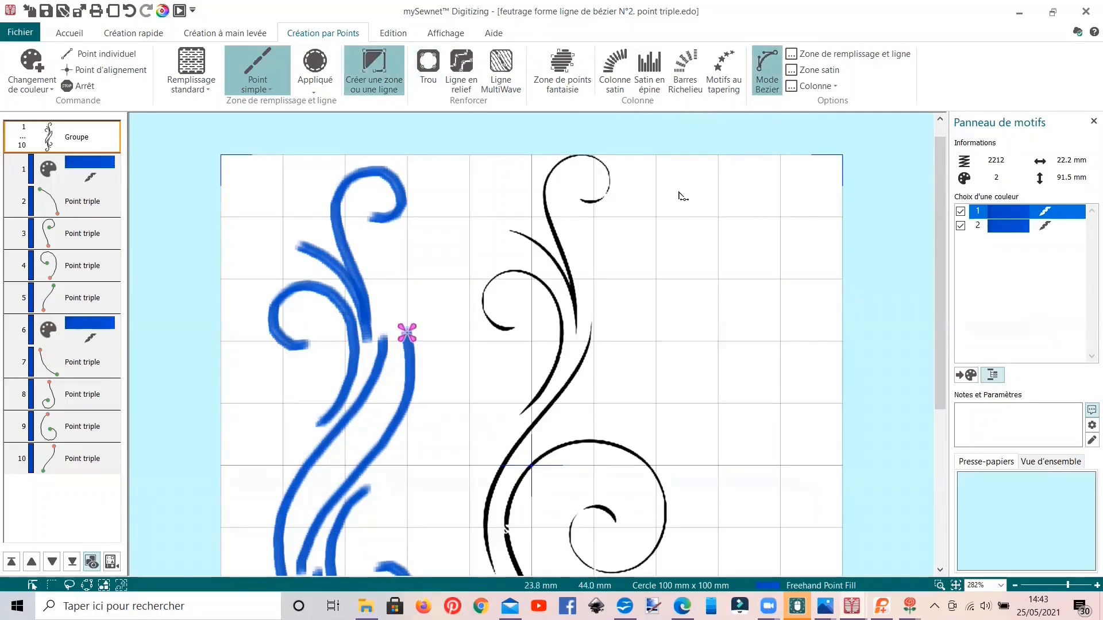
pyautogui.click(666, 163)
pyautogui.moveTo(694, 223); pyautogui.dragTo(707, 470)
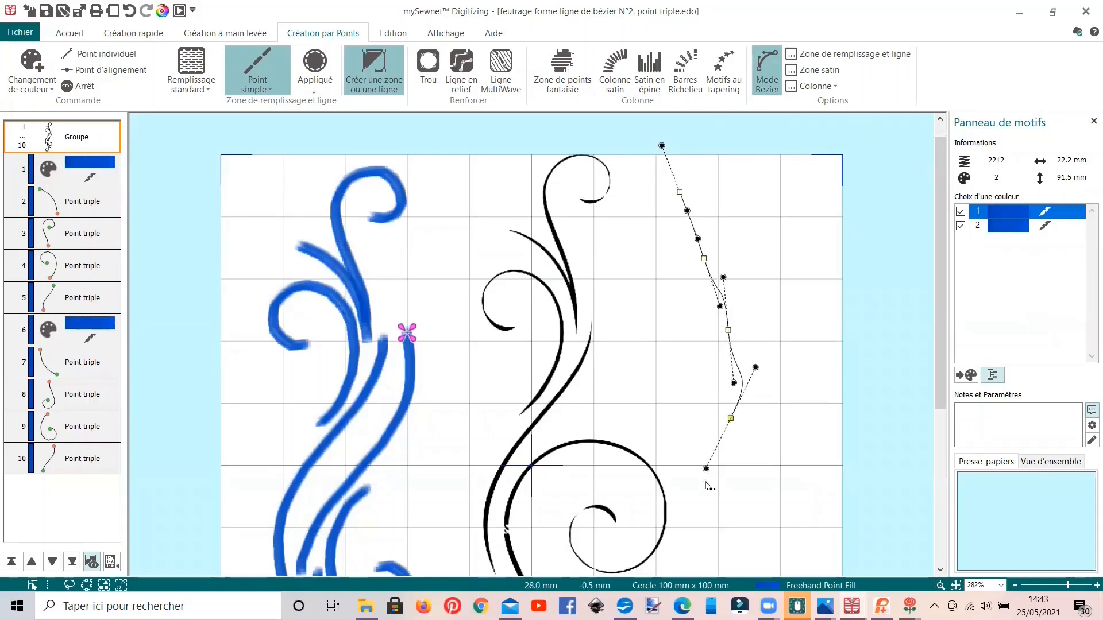
pyautogui.moveTo(686, 511); pyautogui.dragTo(687, 555)
pyautogui.scroll(-3, 693, 432)
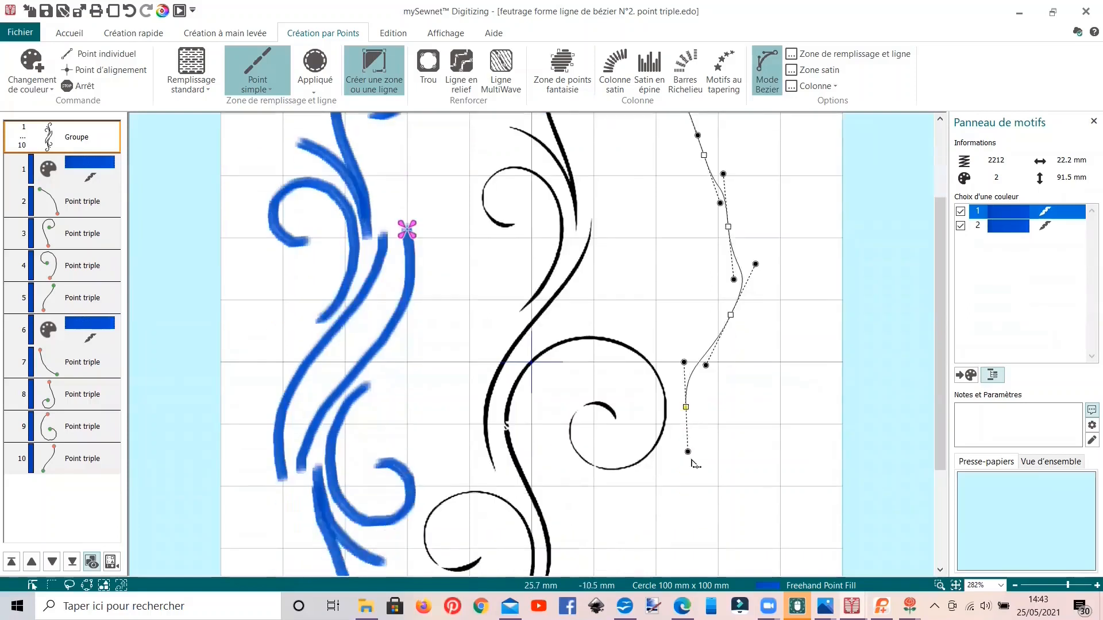
pyautogui.moveTo(690, 514); pyautogui.dragTo(728, 552)
pyautogui.press('Return')
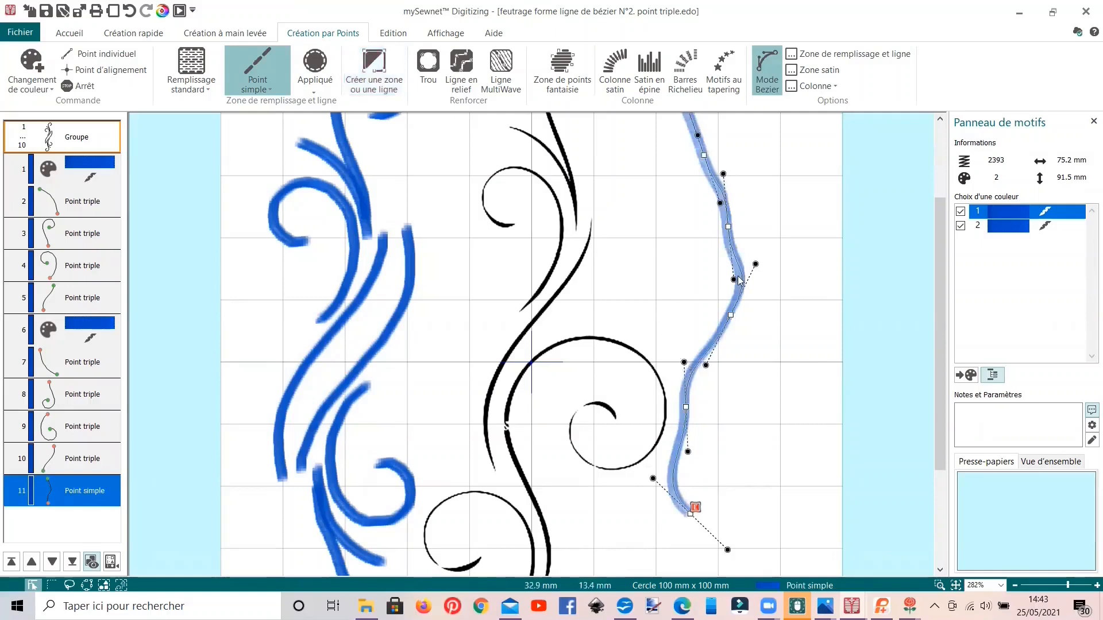
# Step: Reshape the test line into stronger waves using its Bézier handles, and delete the line
pyautogui.scroll(2, 730, 280)
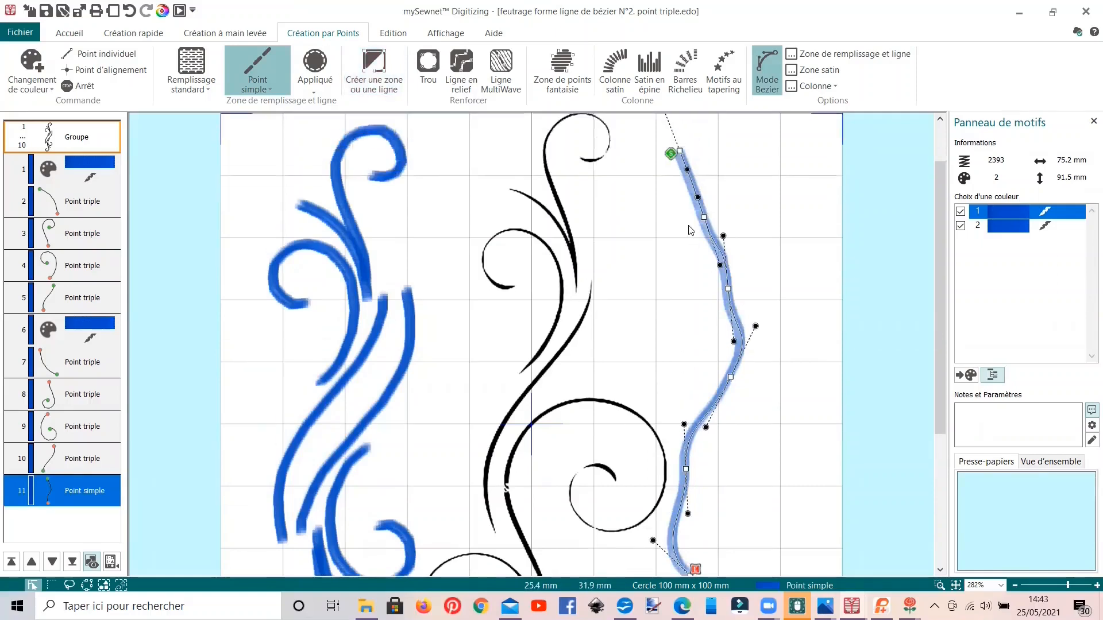
pyautogui.moveTo(723, 236); pyautogui.dragTo(686, 270)
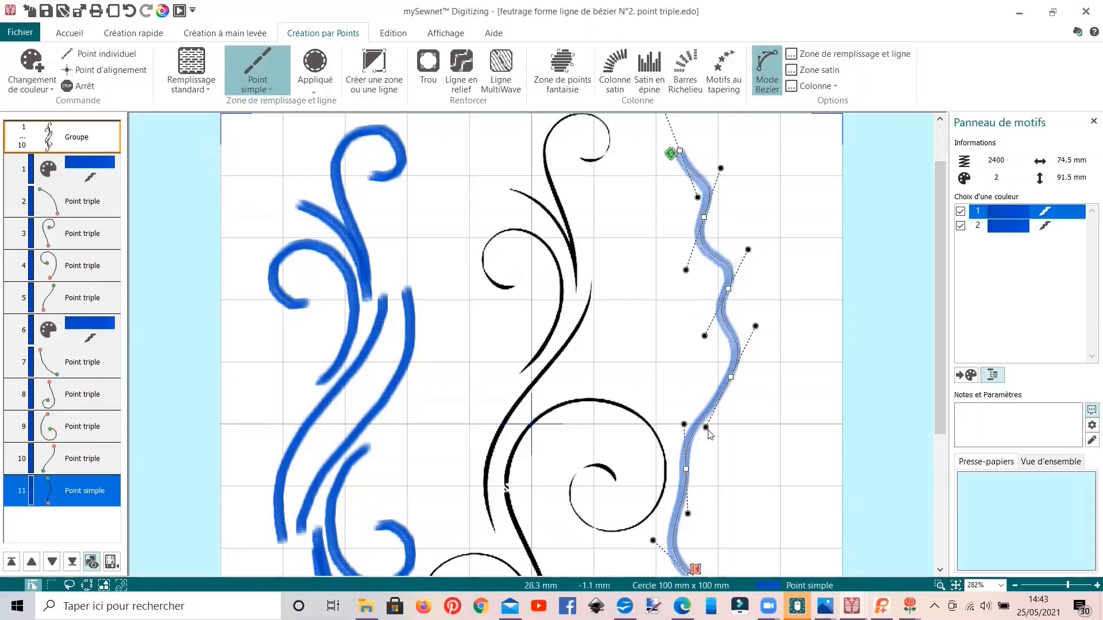
pyautogui.moveTo(706, 428); pyautogui.dragTo(678, 385)
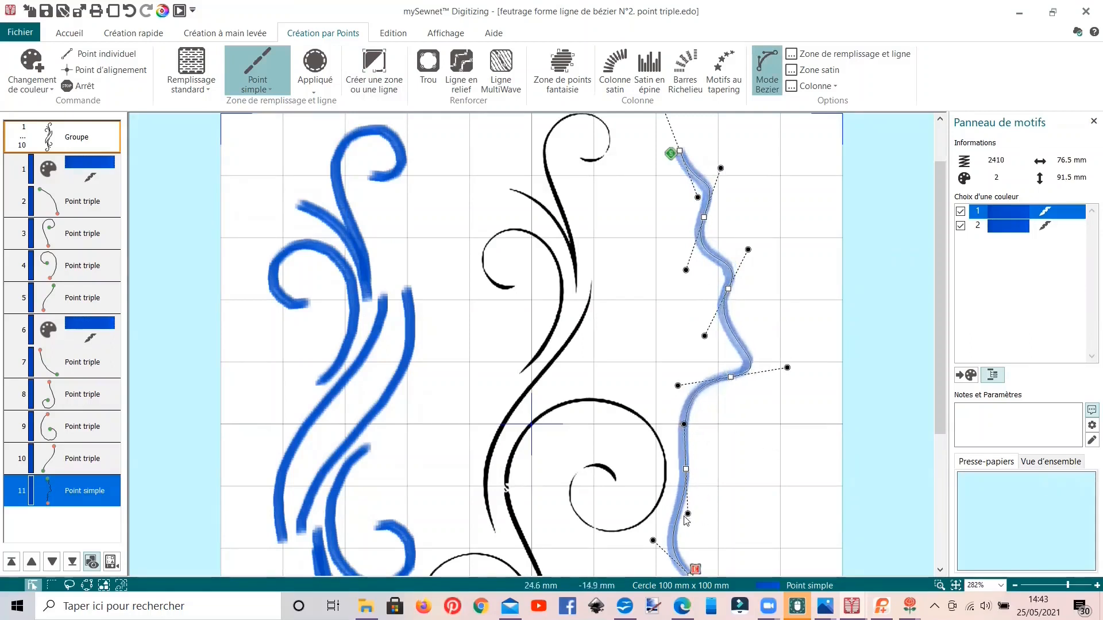
pyautogui.moveTo(689, 515); pyautogui.dragTo(727, 508)
pyautogui.scroll(-1, 708, 460)
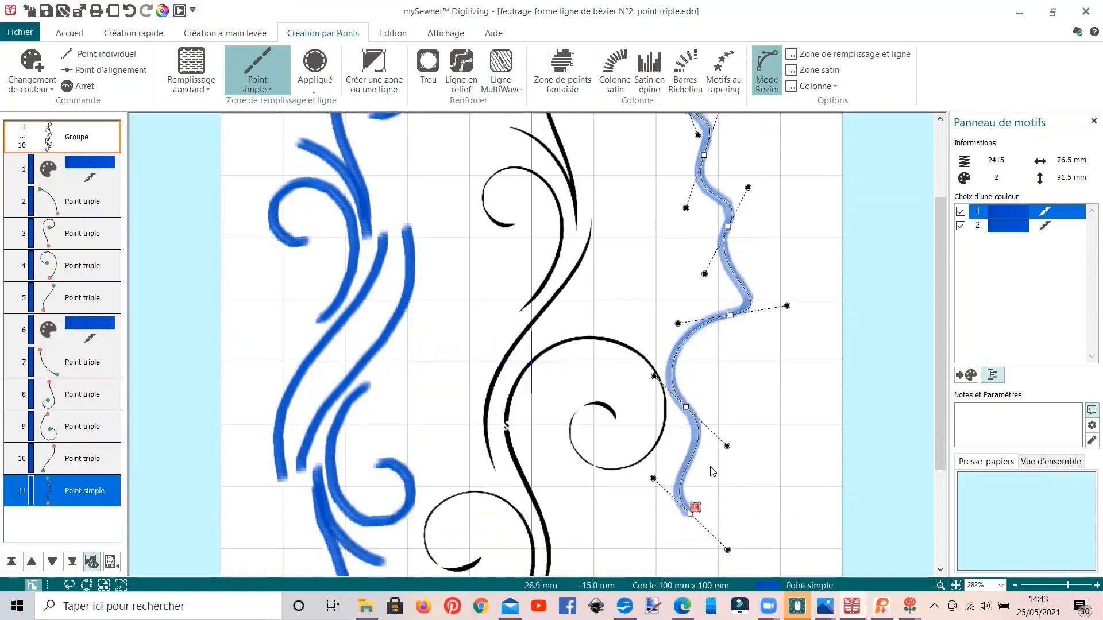
pyautogui.moveTo(728, 550); pyautogui.dragTo(612, 470)
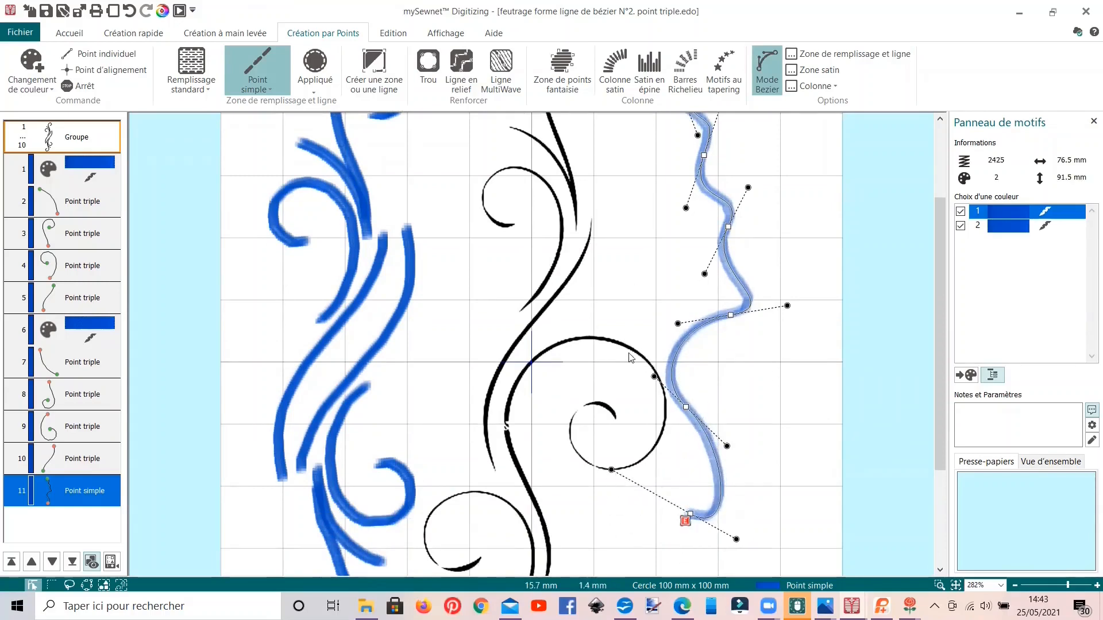
pyautogui.press('Delete')
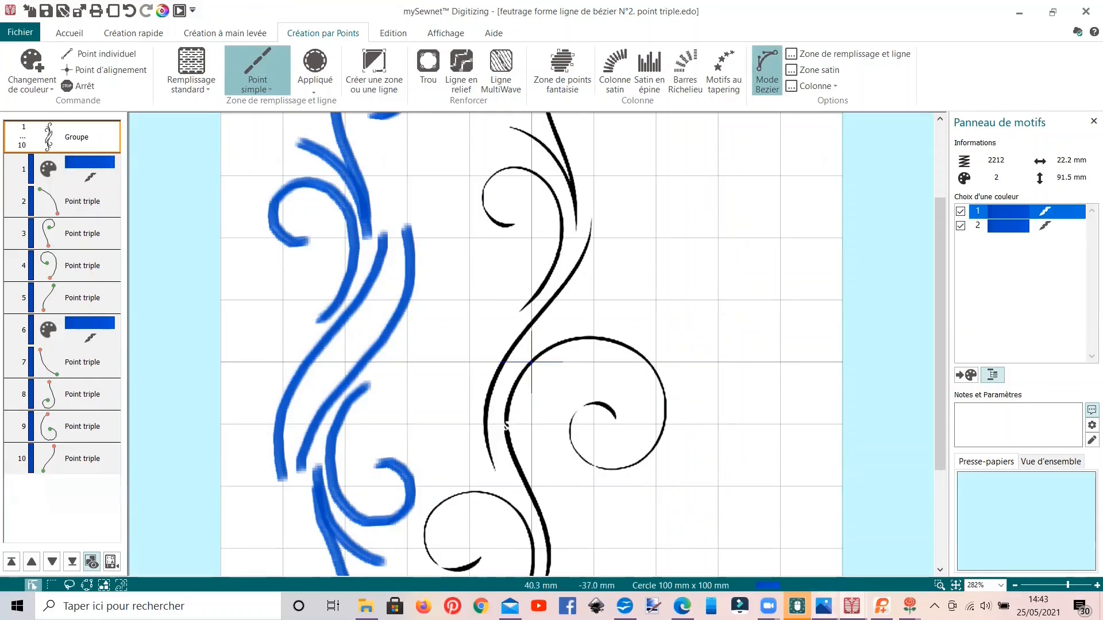
# Step: View the felted scrolls in the feutrage arabesque.jpg photo and return to the Bézier scroll design
pyautogui.moveTo(824, 606)
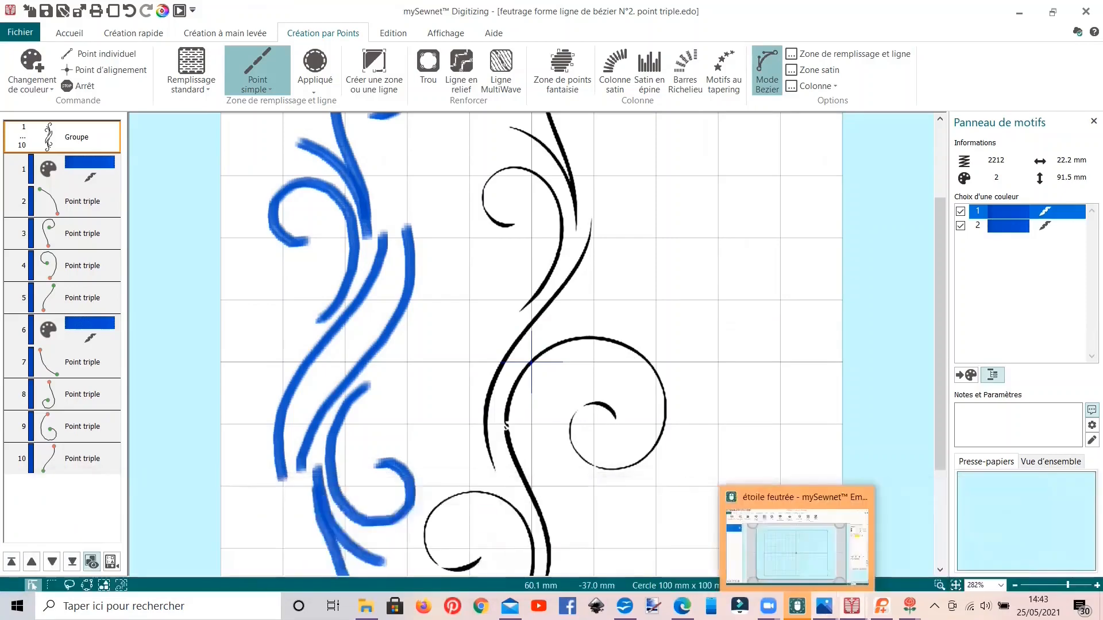
pyautogui.click(993, 543)
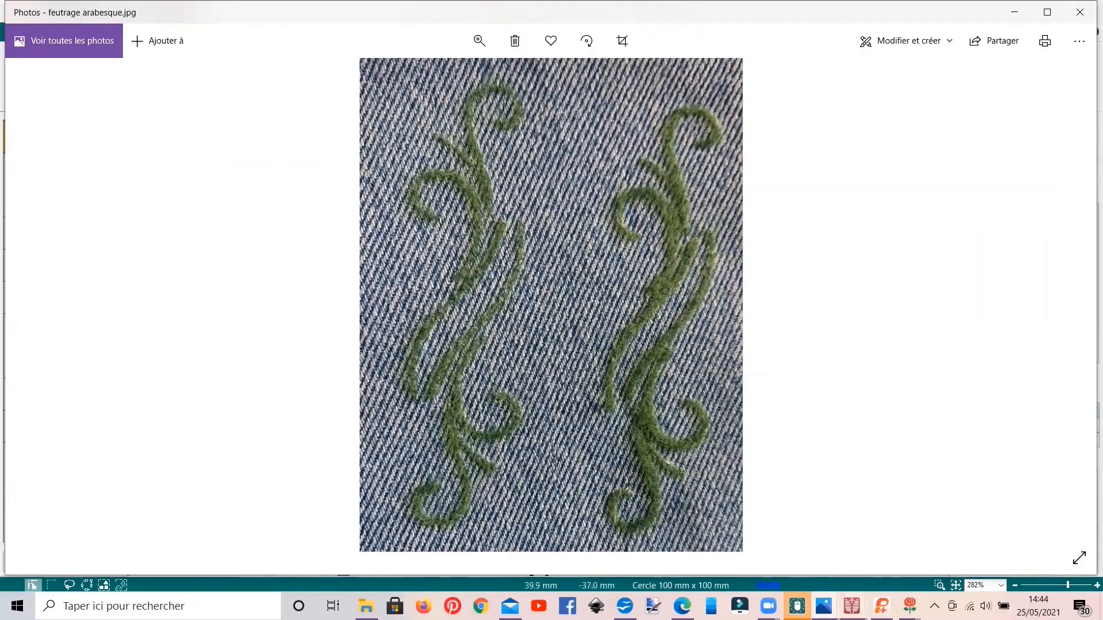
pyautogui.moveTo(852, 606)
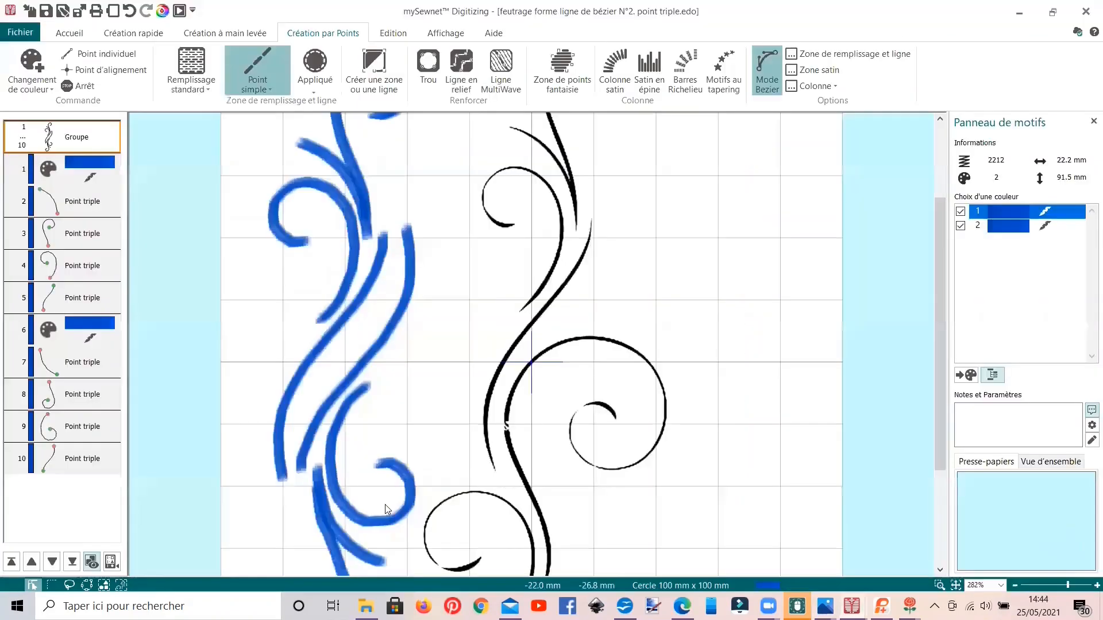
pyautogui.click(417, 571)
# Step: Ungroup the blue scroll group into its separate triple-stitch lines and colour changes
pyautogui.click(66, 138)
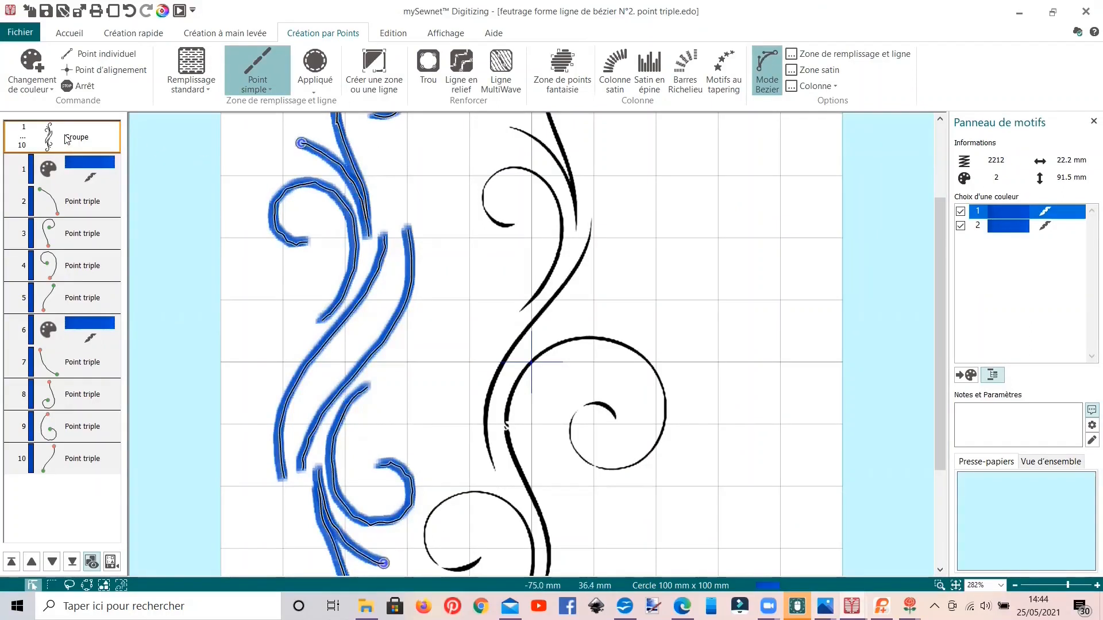
pyautogui.click(67, 137)
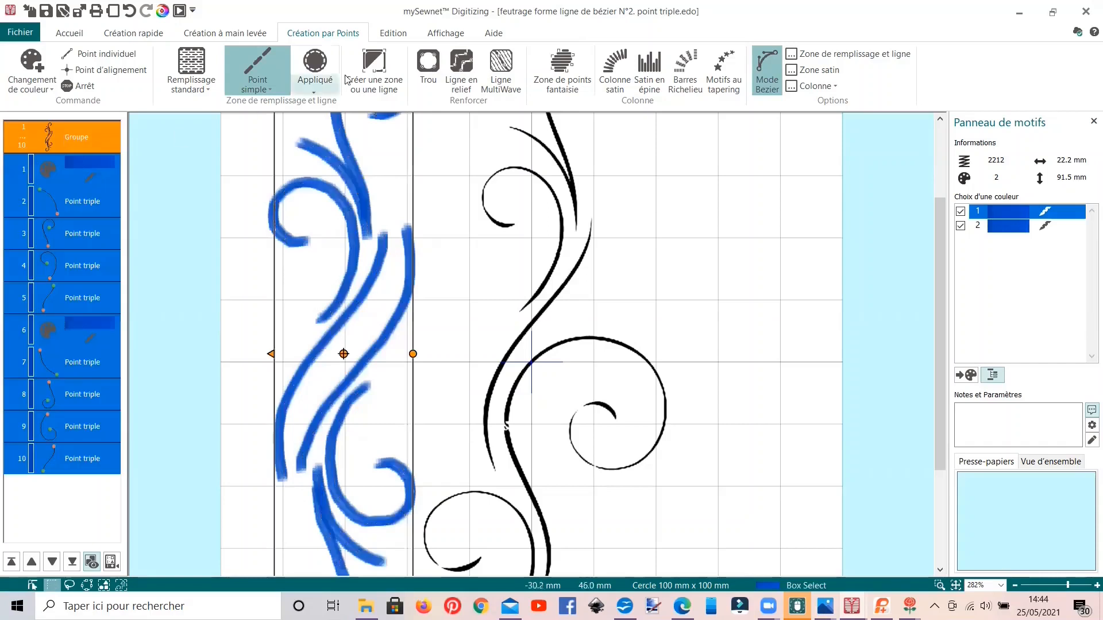
pyautogui.click(70, 33)
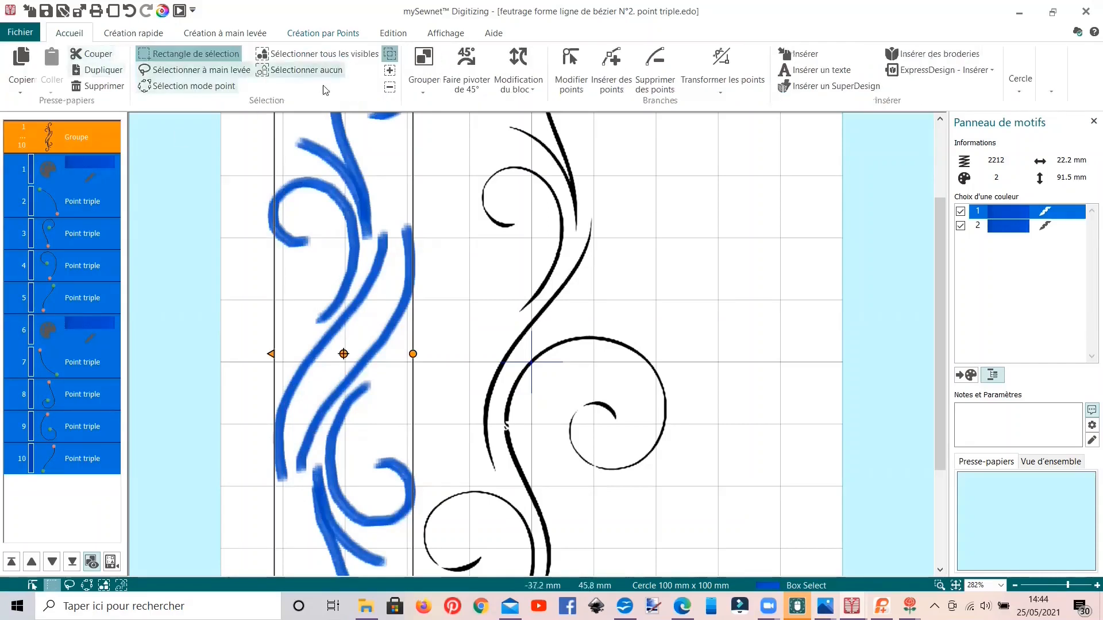
pyautogui.click(134, 33)
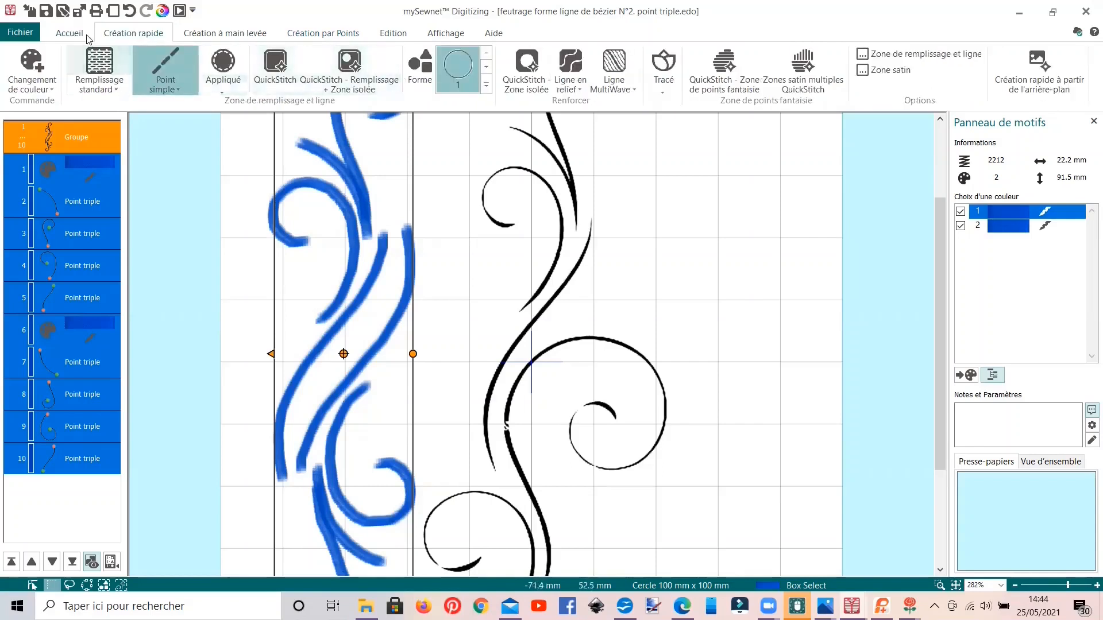
pyautogui.click(89, 141)
pyautogui.rightClick(90, 140)
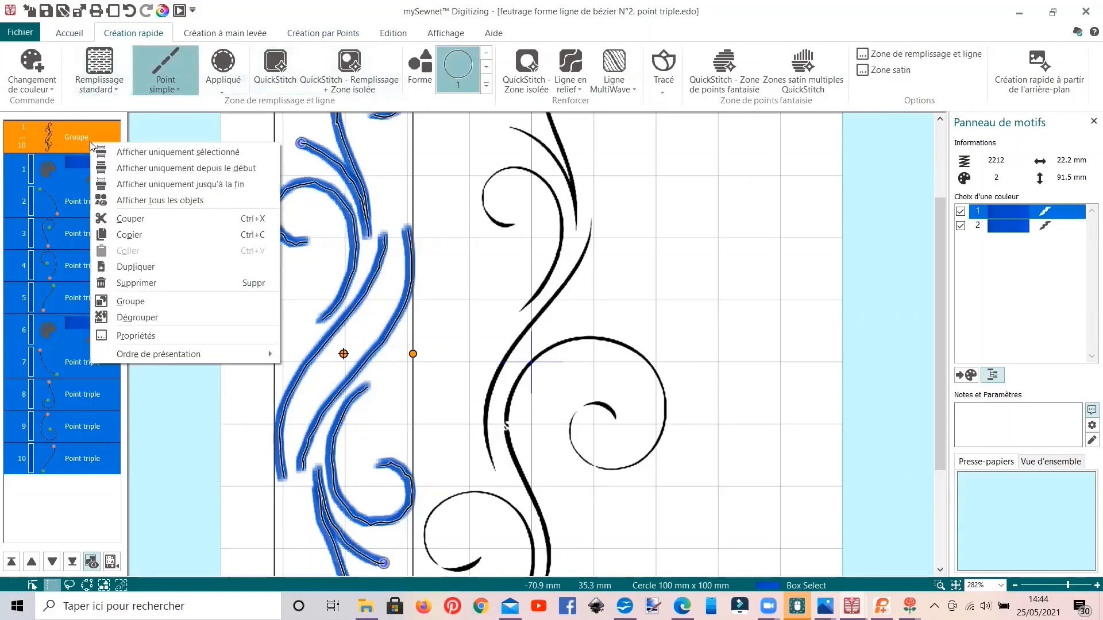
pyautogui.click(129, 312)
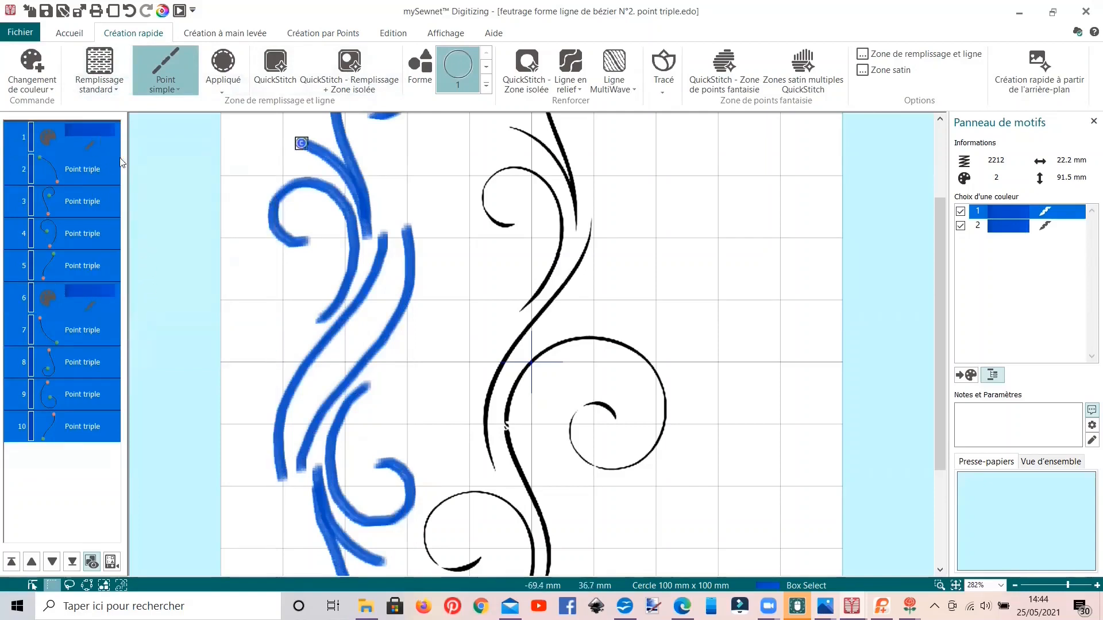
# Step: Select all the scroll objects from first to last and group them again
pyautogui.click(100, 136)
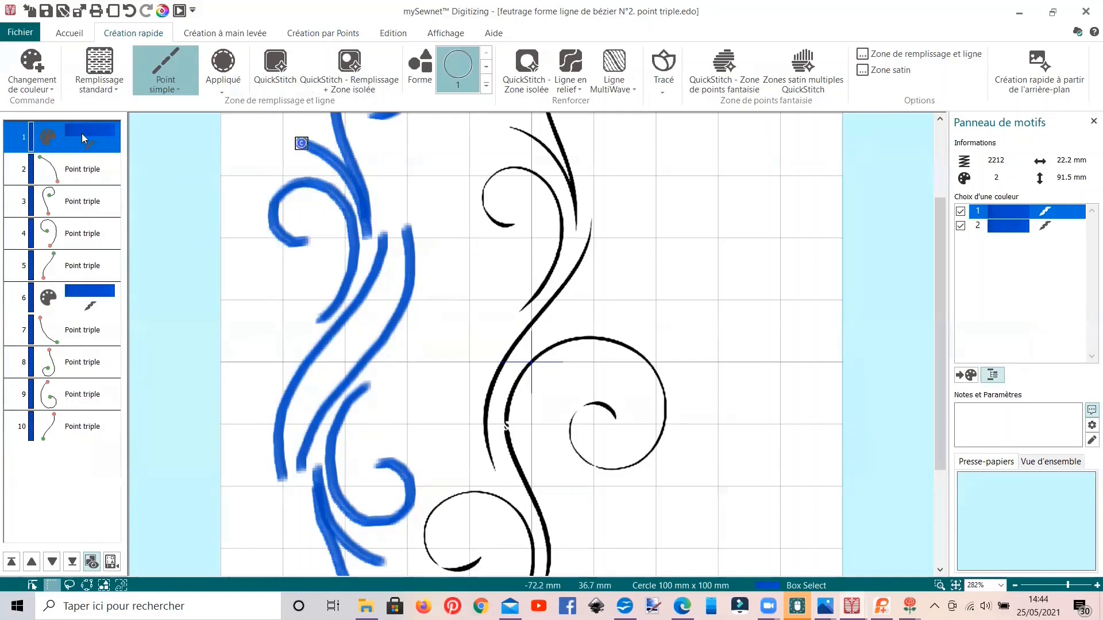
pyautogui.keyDown('shift'); pyautogui.click(95, 428); pyautogui.keyUp('shift')
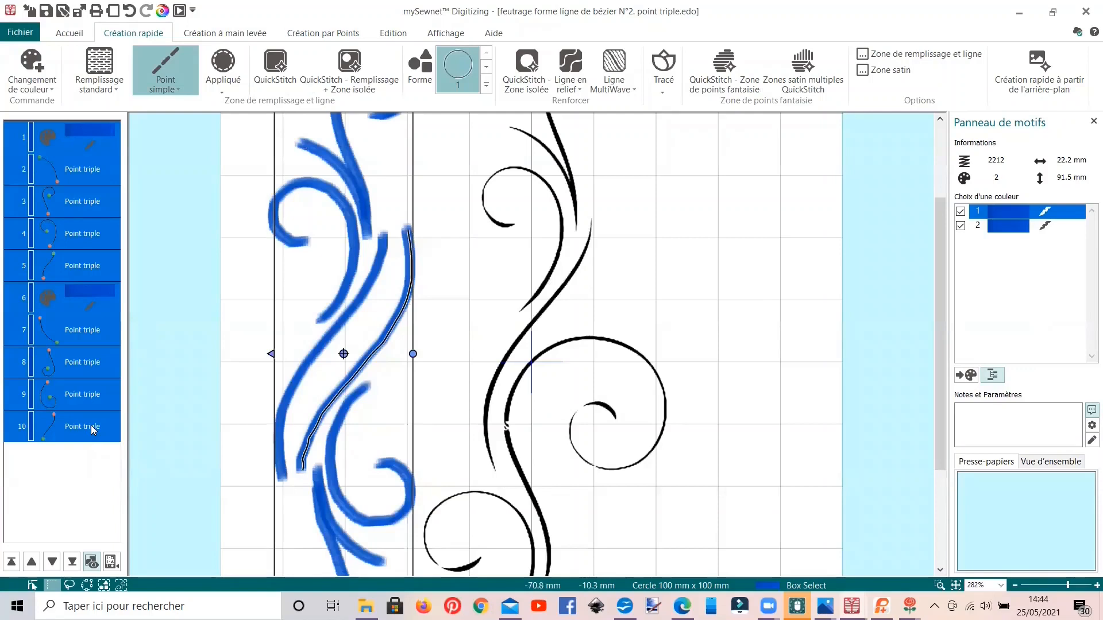
pyautogui.click(70, 33)
pyautogui.rightClick(67, 266)
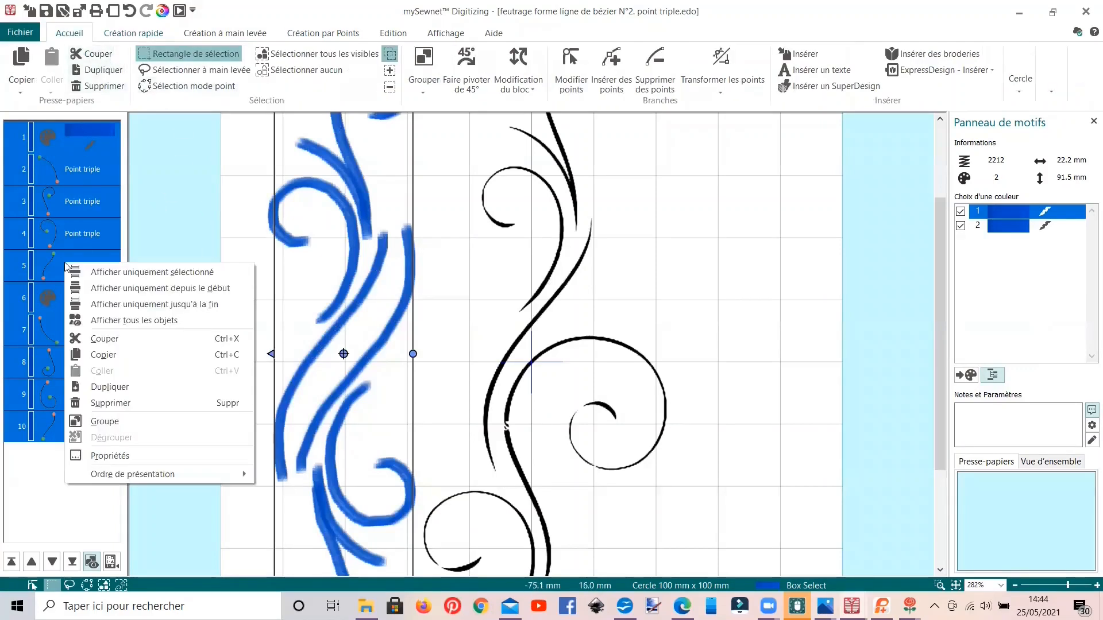
pyautogui.click(111, 422)
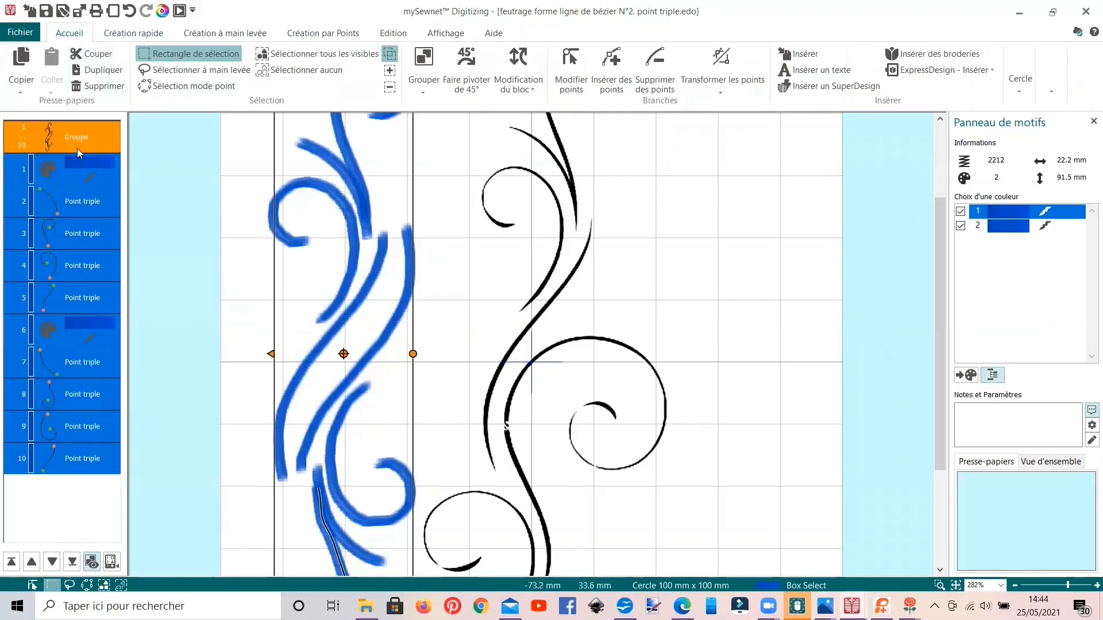
# Step: Review the line types available in the scroll group's fill and line properties, leaving the settings as they are
pyautogui.rightClick(91, 139)
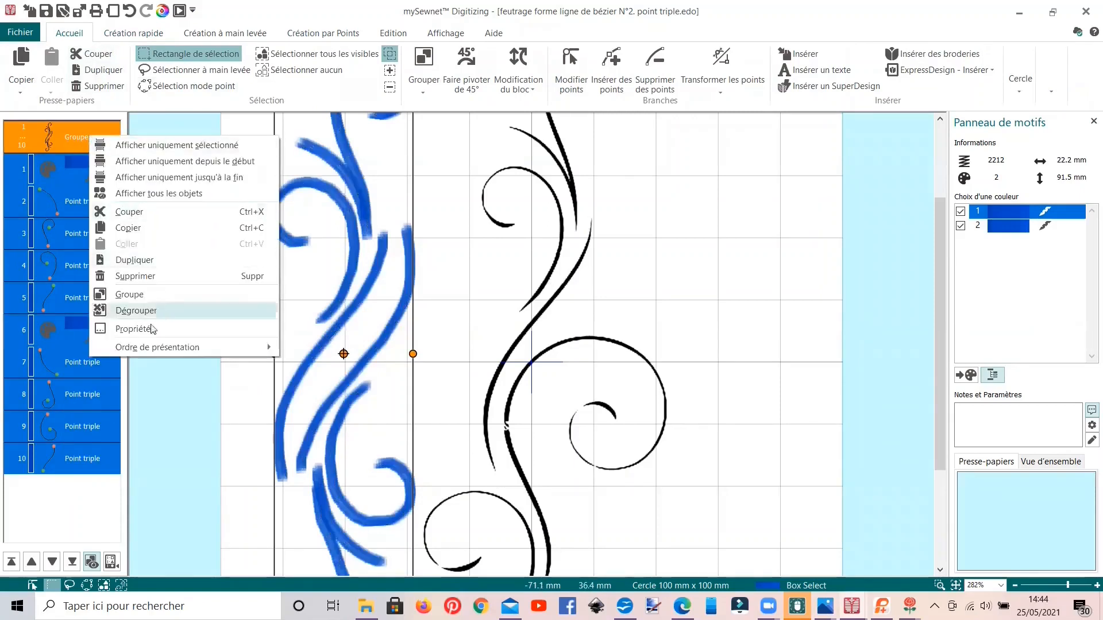
pyautogui.click(134, 329)
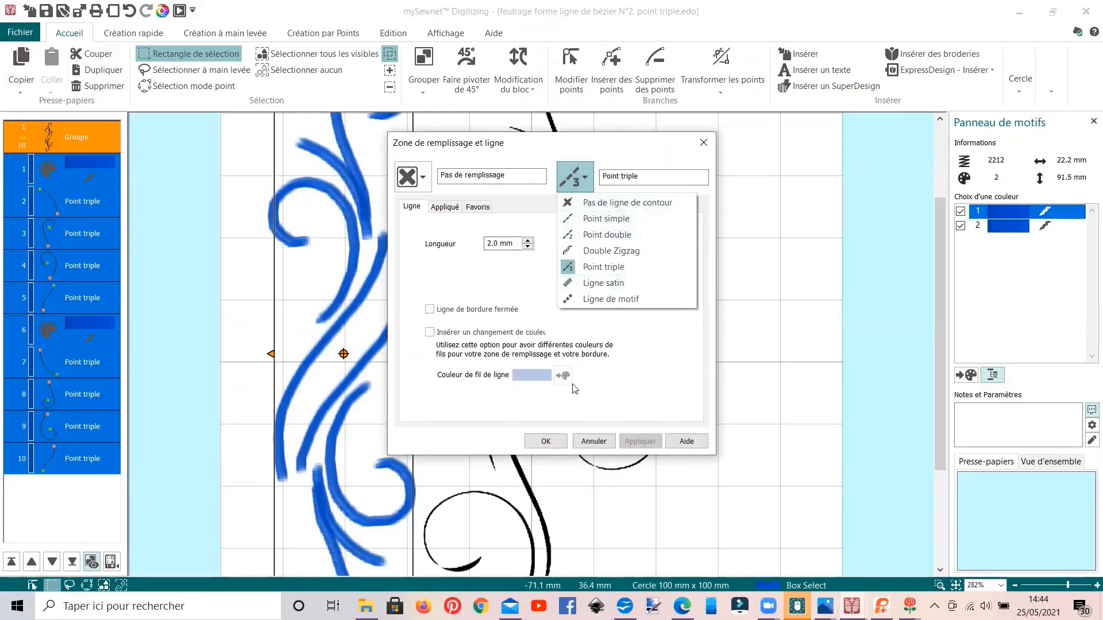
pyautogui.click(598, 443)
pyautogui.click(595, 441)
# Step: Switch to the fleur porte clef centre radail LUI LUI LUI.edo design and move the flower group sideways off its background outline
pyautogui.click(852, 606)
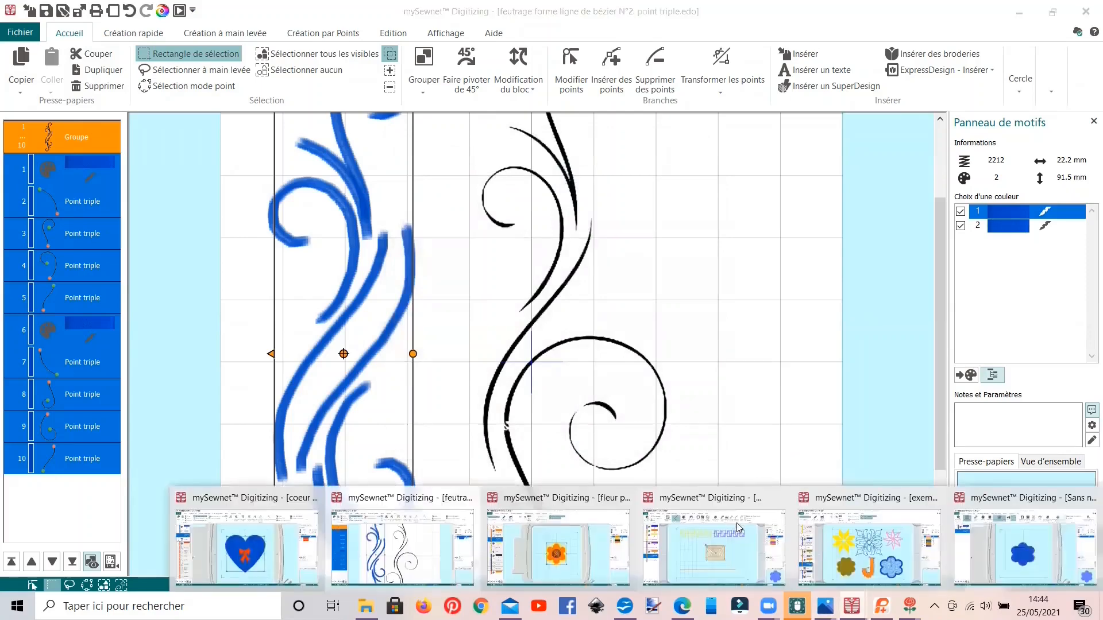
pyautogui.click(581, 538)
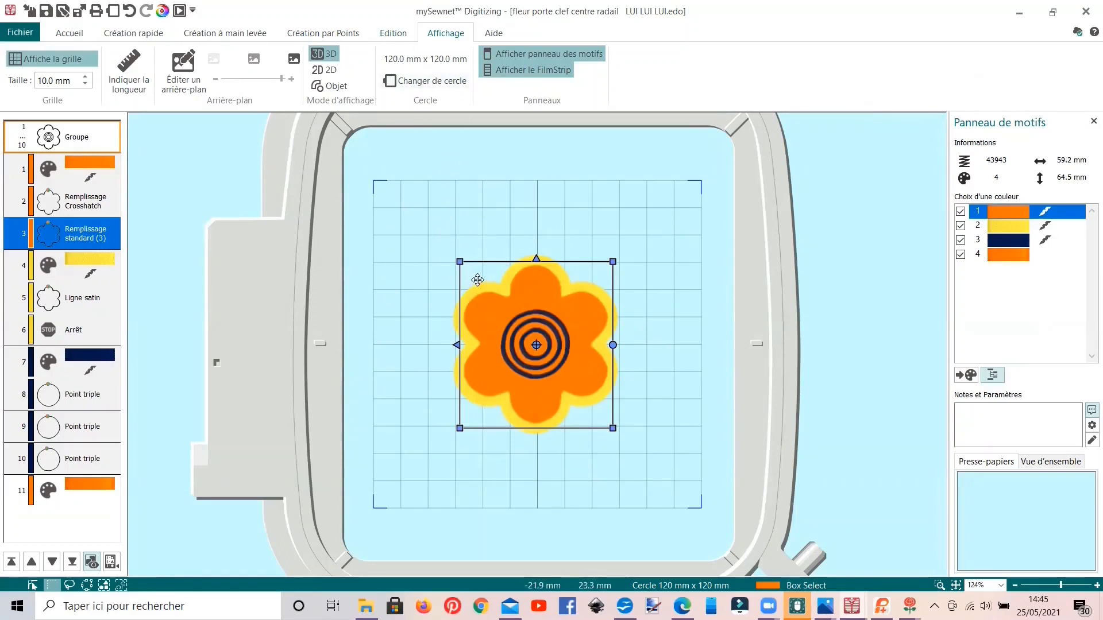
pyautogui.click(67, 203)
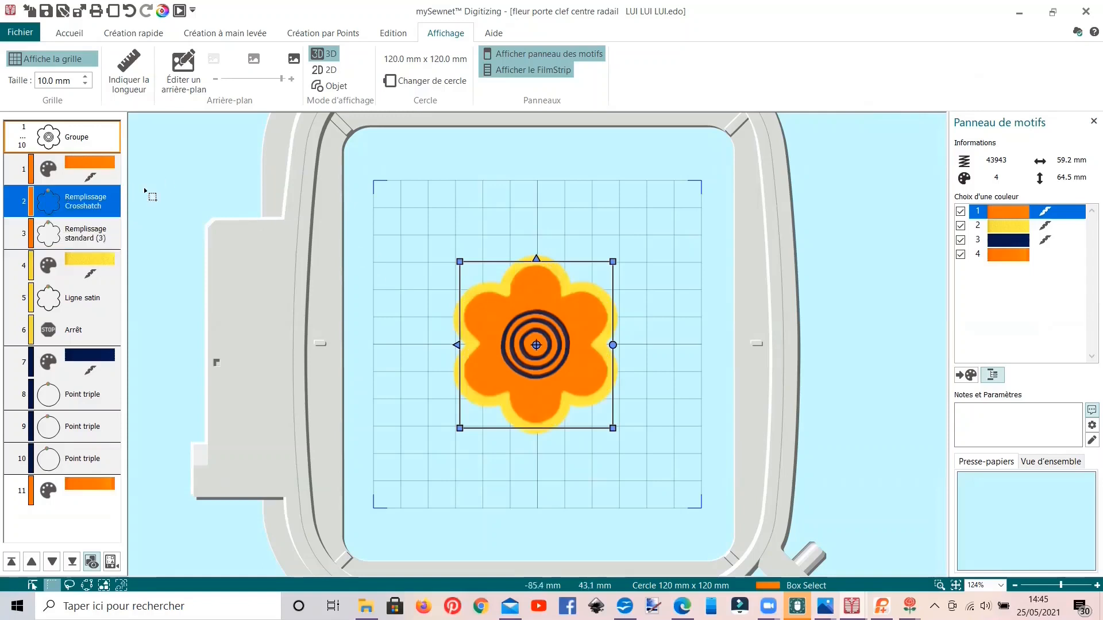
pyautogui.click(96, 141)
pyautogui.moveTo(467, 329); pyautogui.dragTo(648, 329)
# Step: Change the thread colour of the last colour change in the flower design to green
pyautogui.click(77, 487)
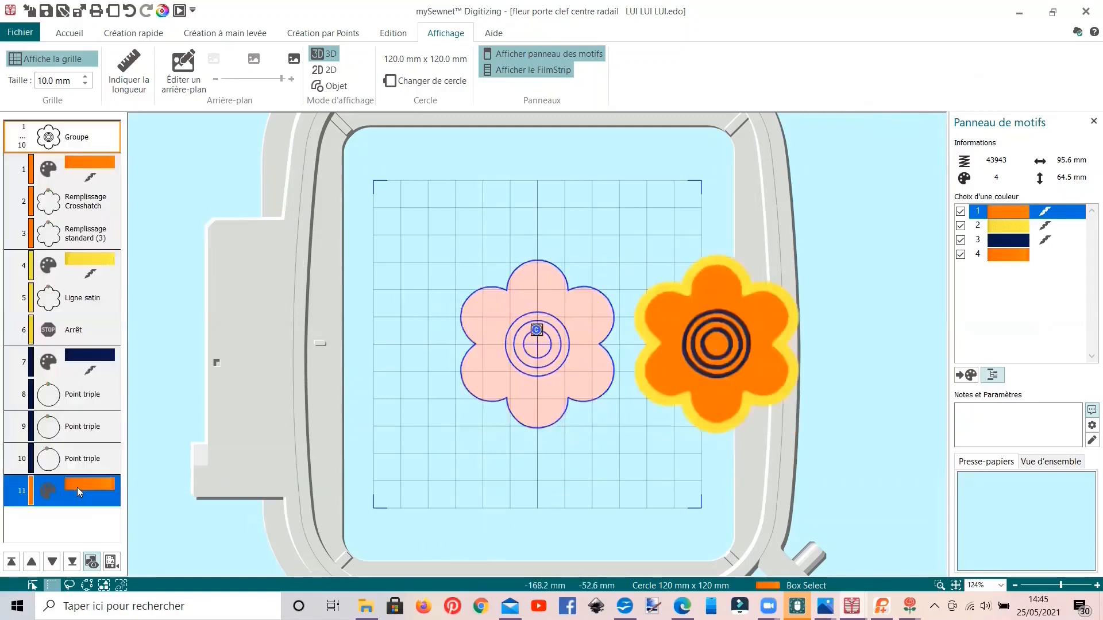
pyautogui.rightClick(77, 487)
pyautogui.click(121, 343)
pyautogui.click(455, 260)
pyautogui.click(615, 469)
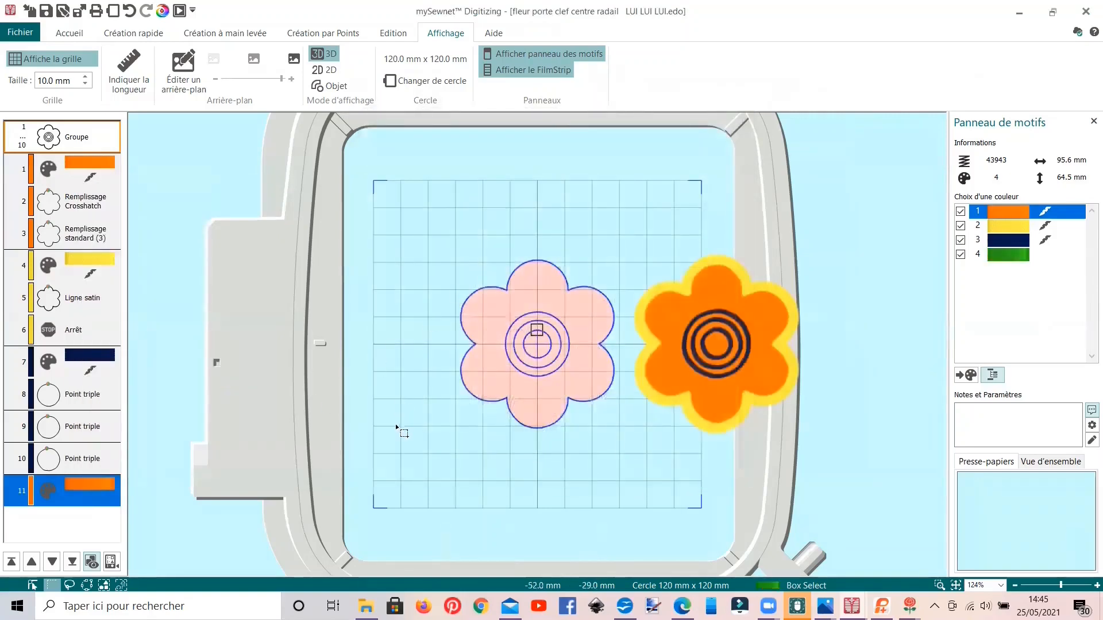
# Step: Fill the background flower outline with a green standard fill using QuickStitch
pyautogui.click(117, 34)
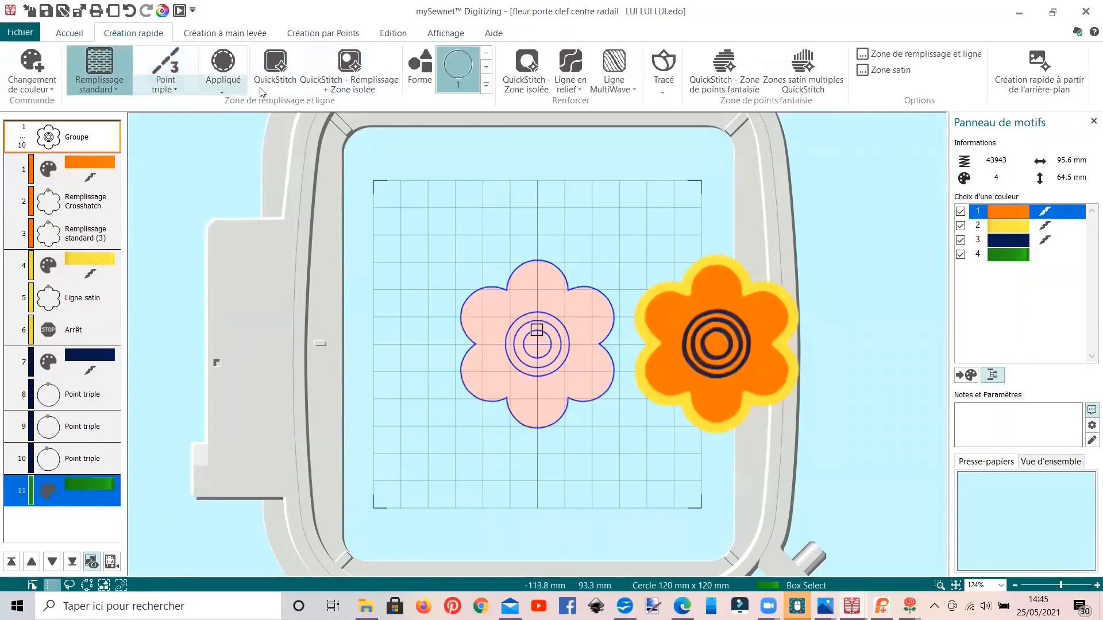
pyautogui.click(276, 65)
pyautogui.click(511, 303)
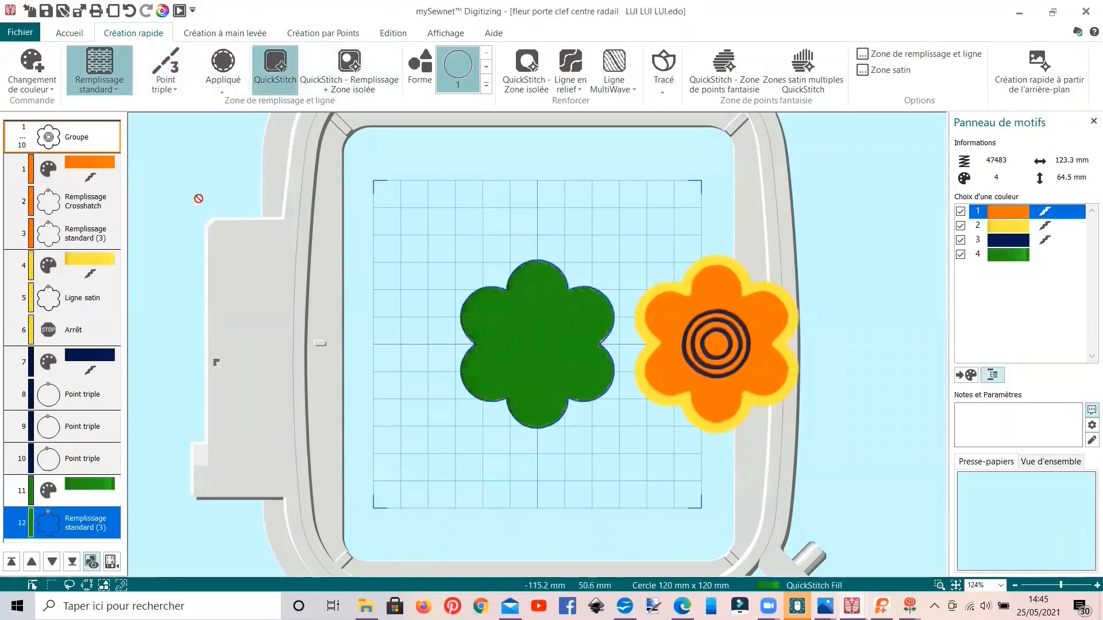
# Step: Change the green flower's fill to Crosshatch with 2.3 mm spacing
pyautogui.rightClick(99, 523)
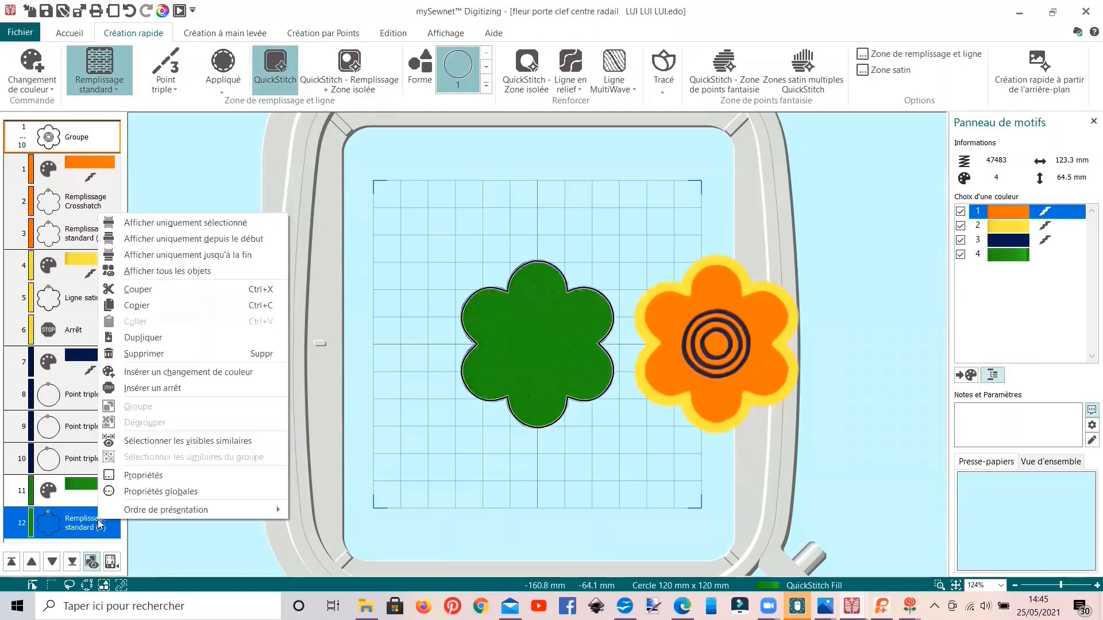
pyautogui.click(133, 482)
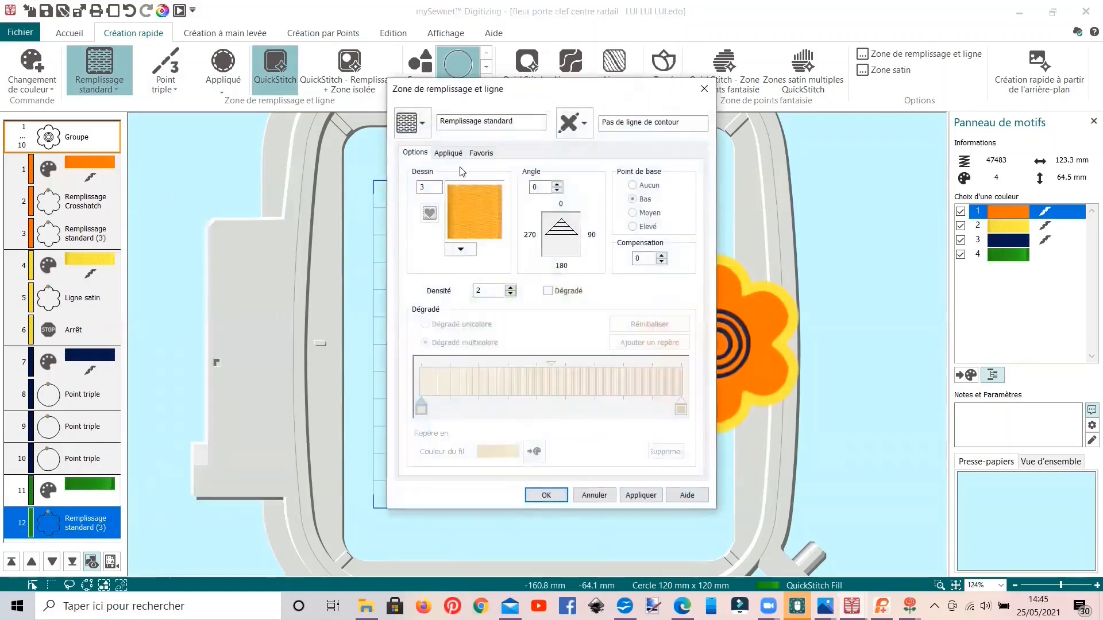
pyautogui.click(413, 123)
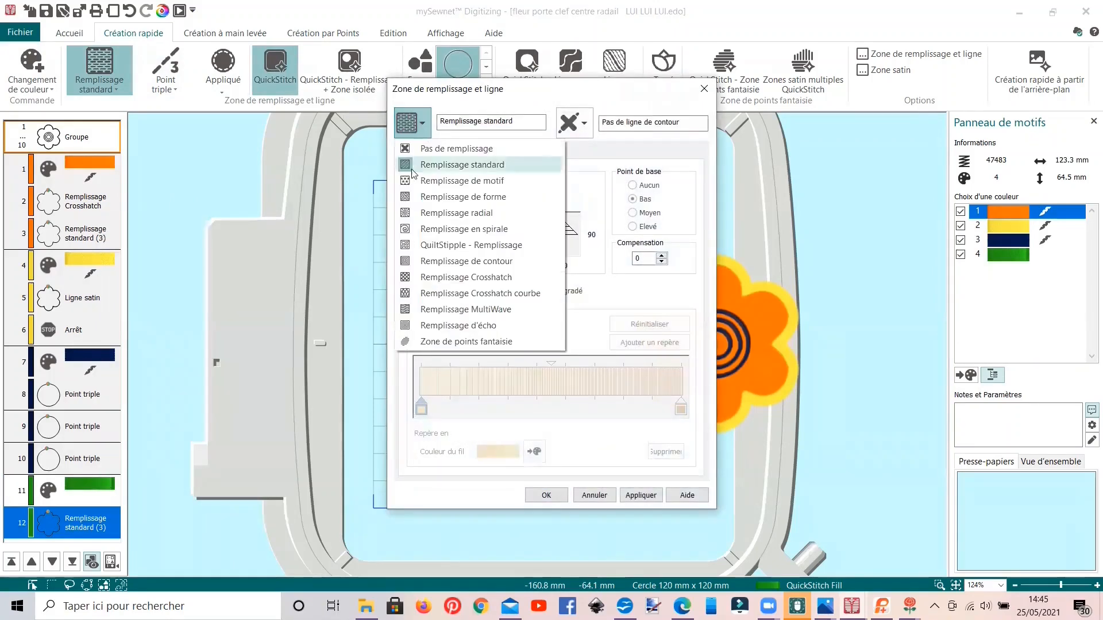
pyautogui.click(441, 277)
pyautogui.moveTo(484, 197); pyautogui.dragTo(466, 197)
pyautogui.write('2.3')
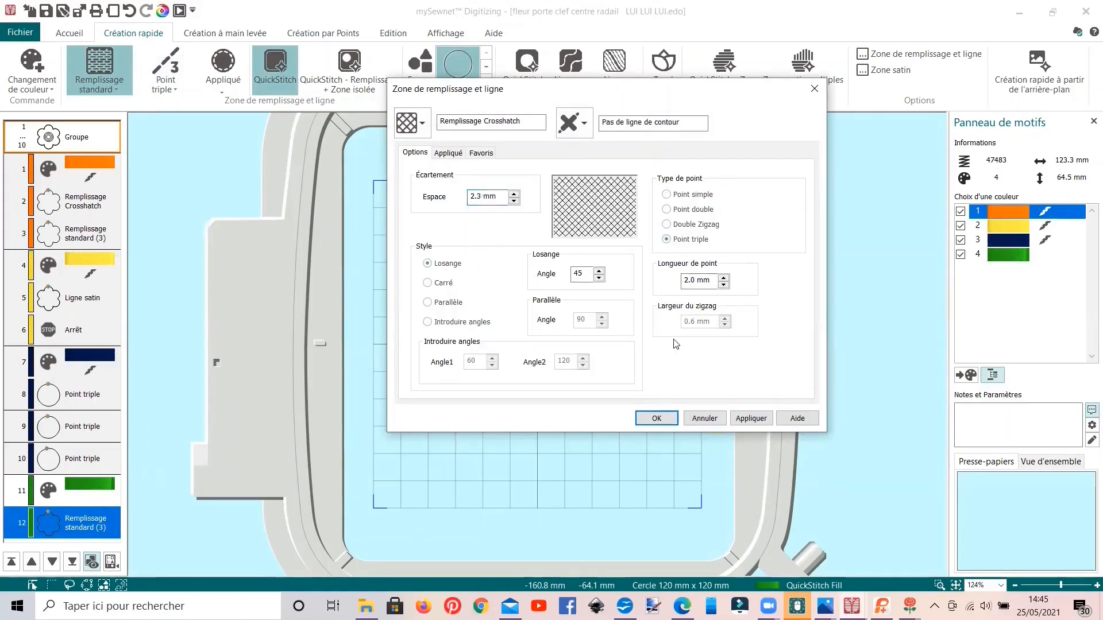
pyautogui.click(655, 419)
# Step: Check the crosshatch fill properties of the original orange flower without changing them
pyautogui.click(84, 210)
pyautogui.rightClick(82, 208)
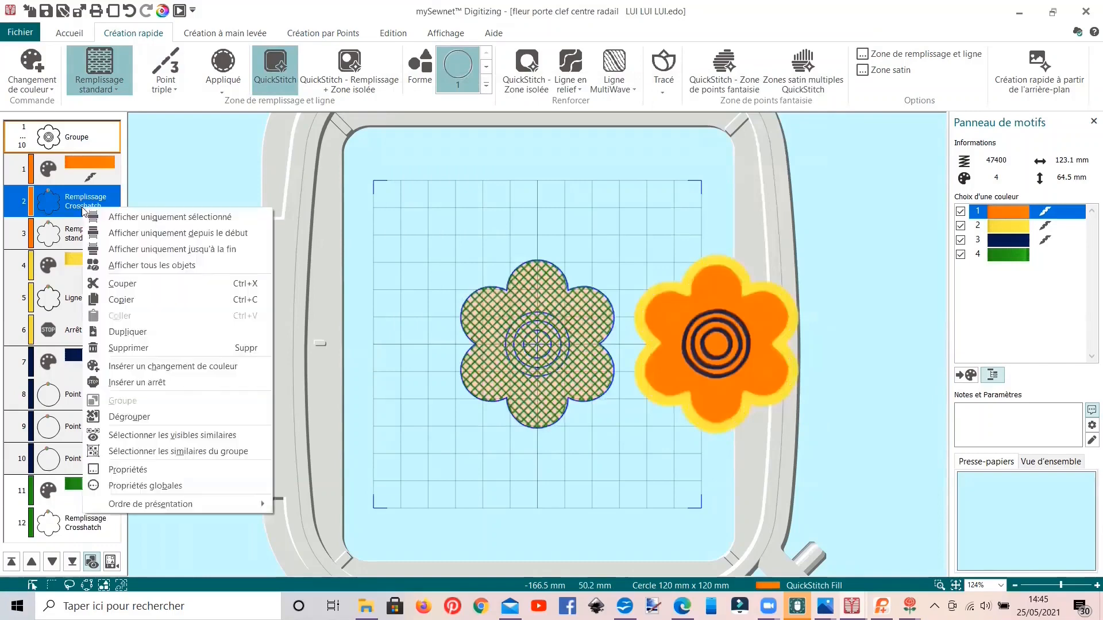
pyautogui.click(160, 467)
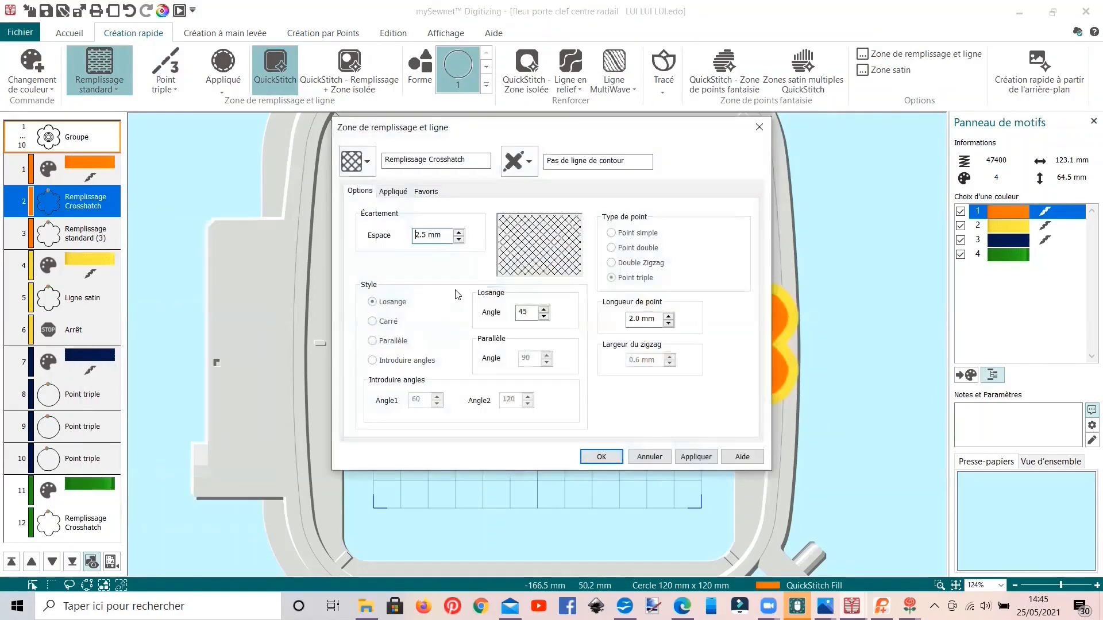
pyautogui.click(649, 458)
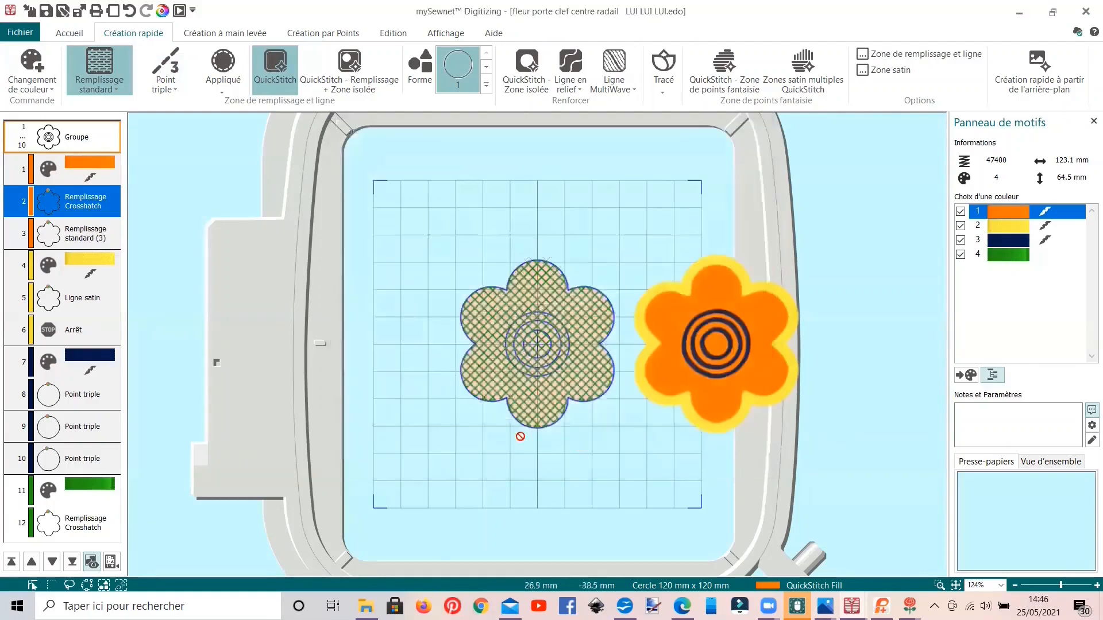
# Step: Copy the green crosshatch flower and paste the duplicate in place
pyautogui.click(74, 524)
pyautogui.click(69, 33)
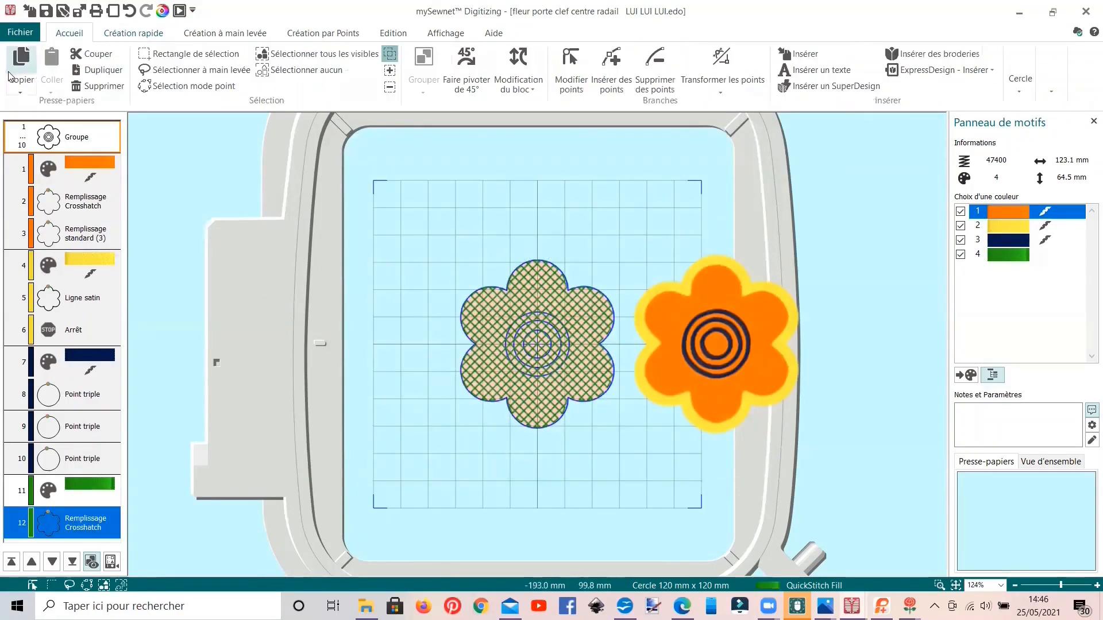
pyautogui.click(11, 75)
pyautogui.hotkey('ctrl', 'v')
# Step: Change the duplicated green flower's fill to a standard fill with a density of 5
pyautogui.rightClick(83, 524)
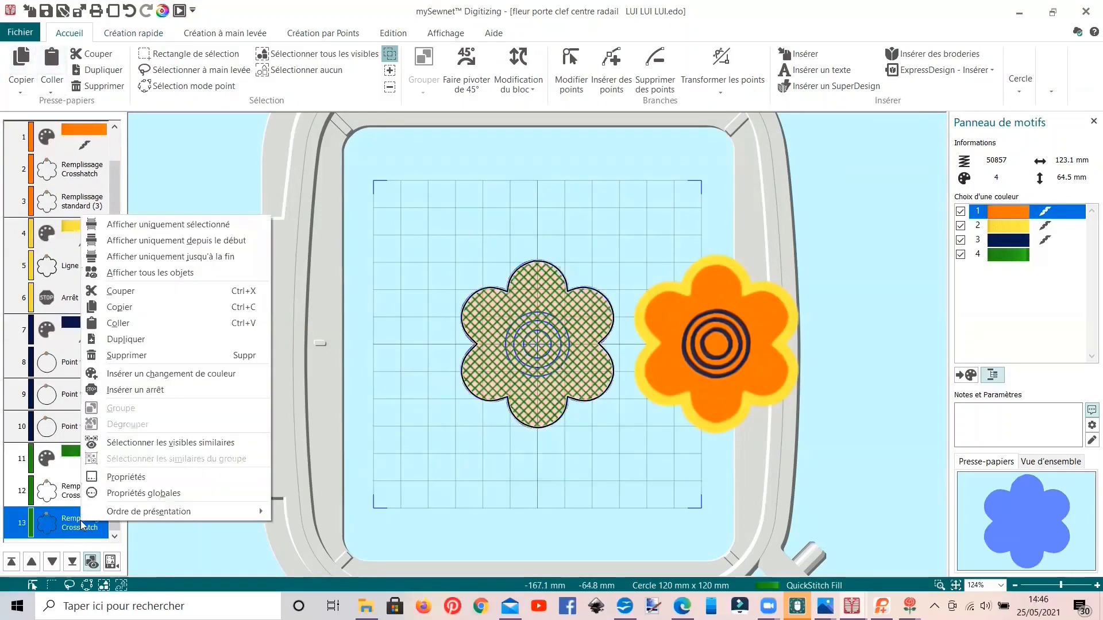
pyautogui.click(117, 476)
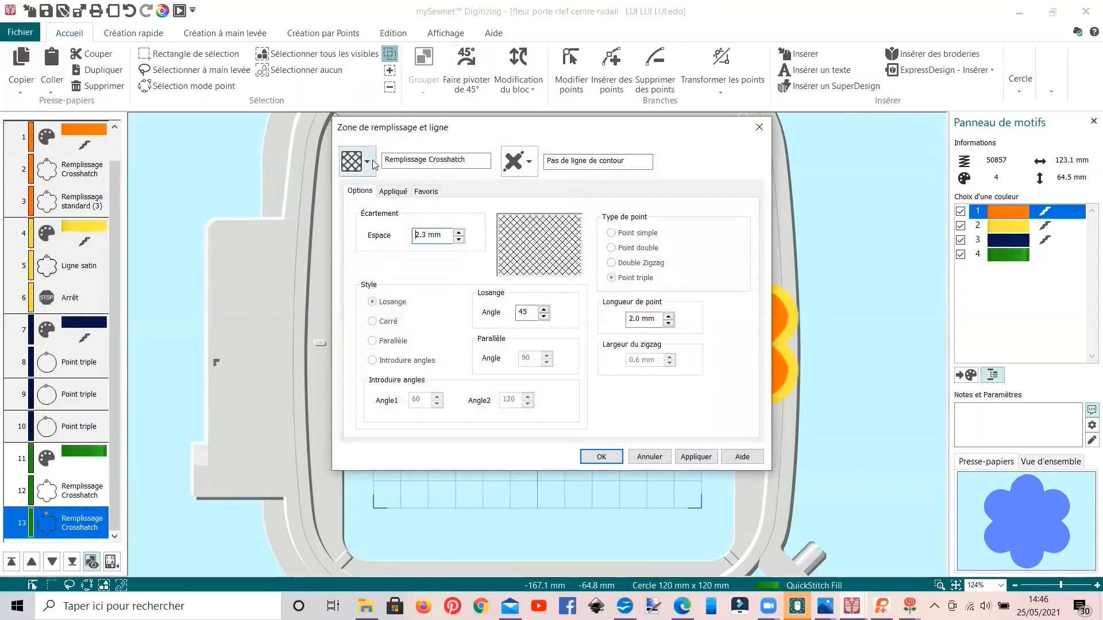
pyautogui.click(366, 162)
pyautogui.click(378, 204)
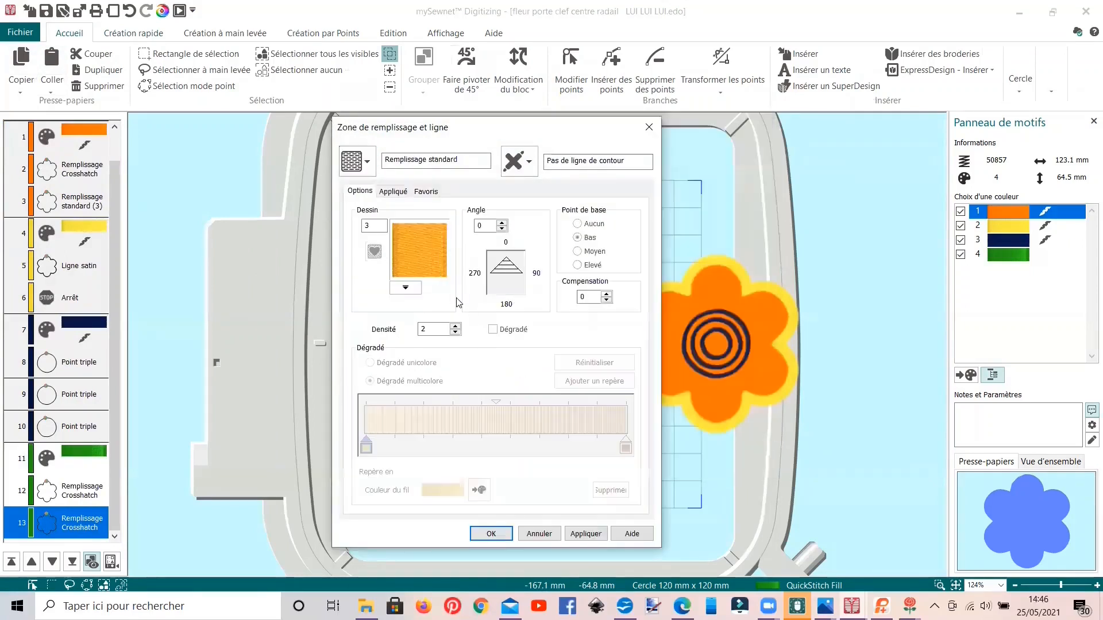
pyautogui.click(455, 327)
pyautogui.click(455, 327)
pyautogui.click(456, 327)
pyautogui.click(455, 327)
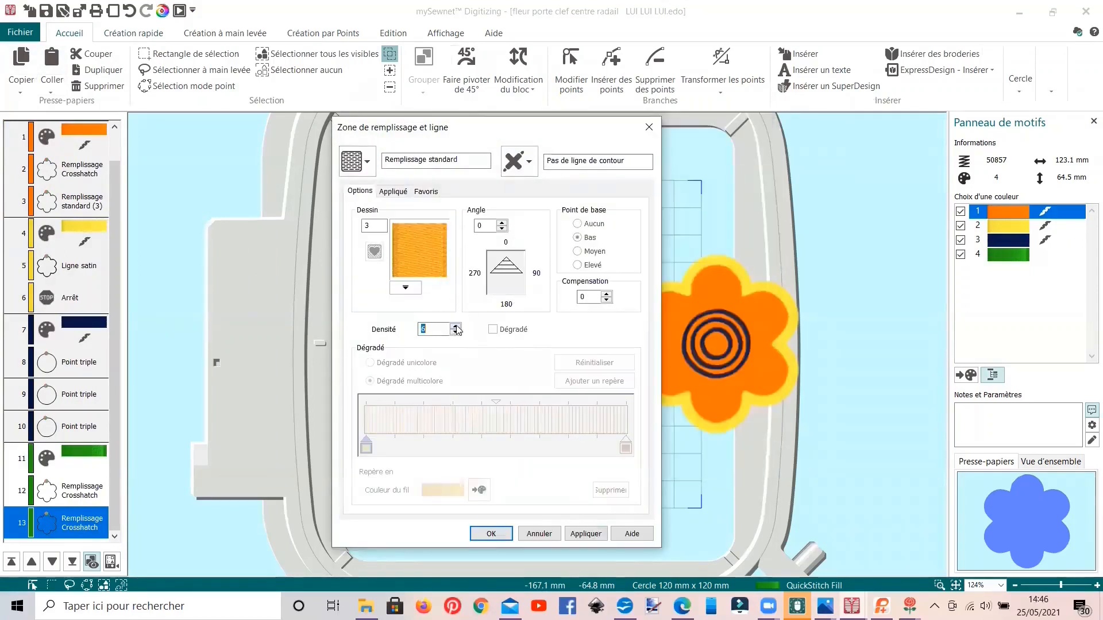
pyautogui.click(456, 333)
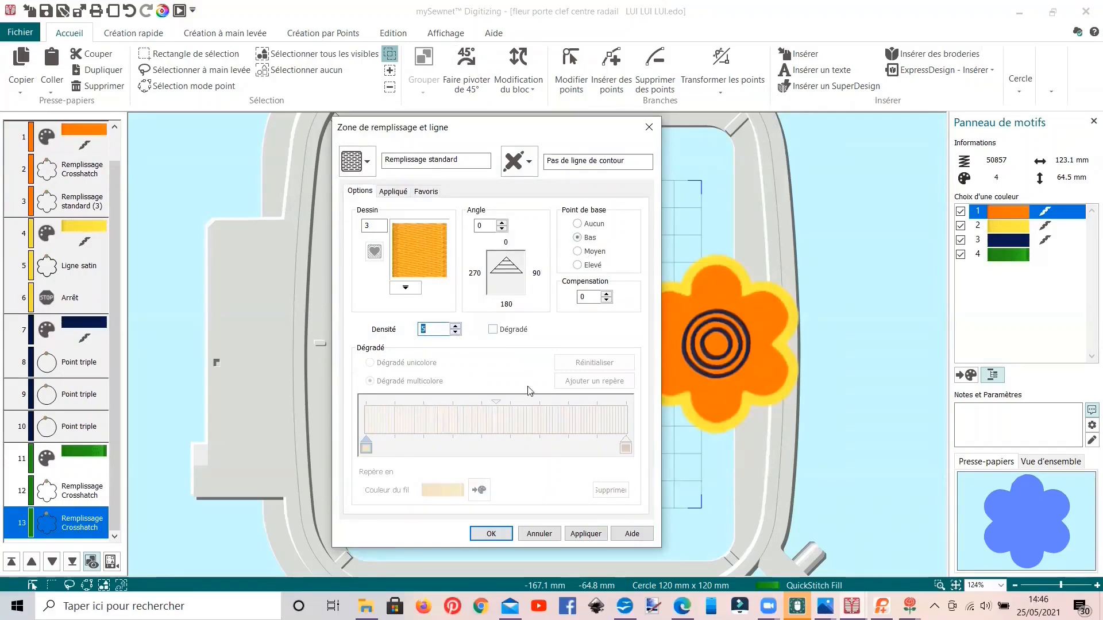
pyautogui.click(482, 532)
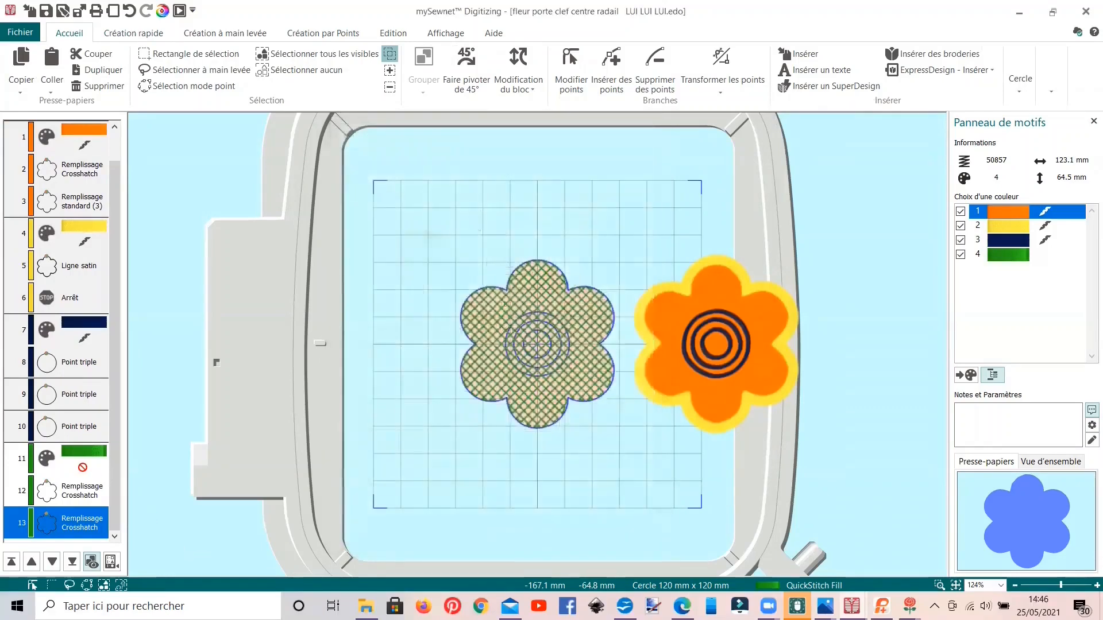
# Step: Check the width and density of the original flower's yellow satin line, leaving the settings as they are
pyautogui.click(81, 273)
pyautogui.rightClick(81, 274)
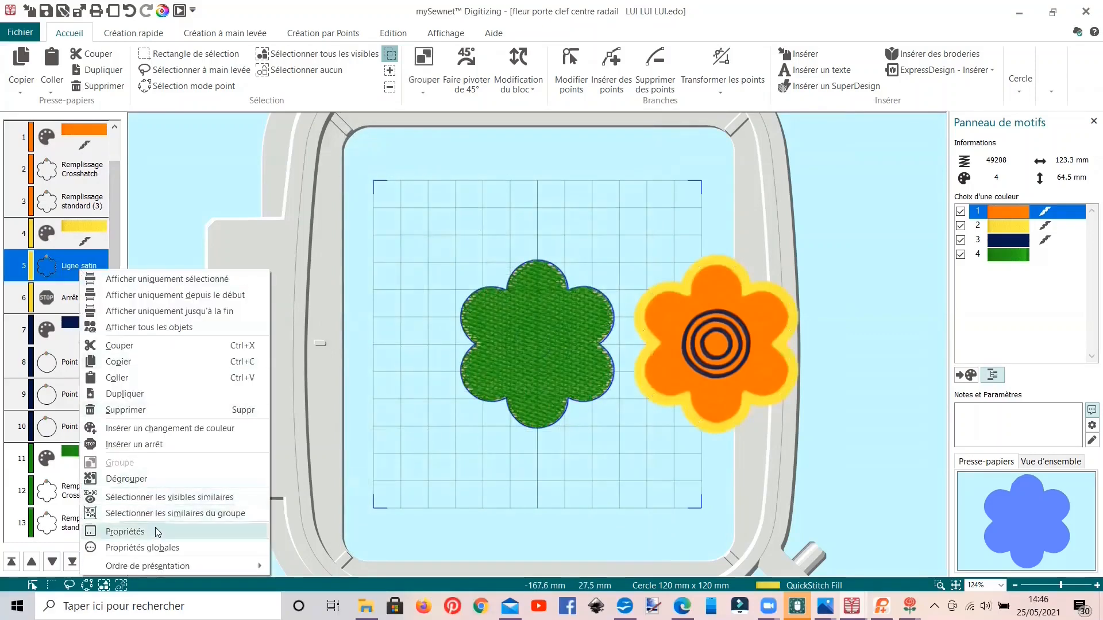
pyautogui.click(202, 524)
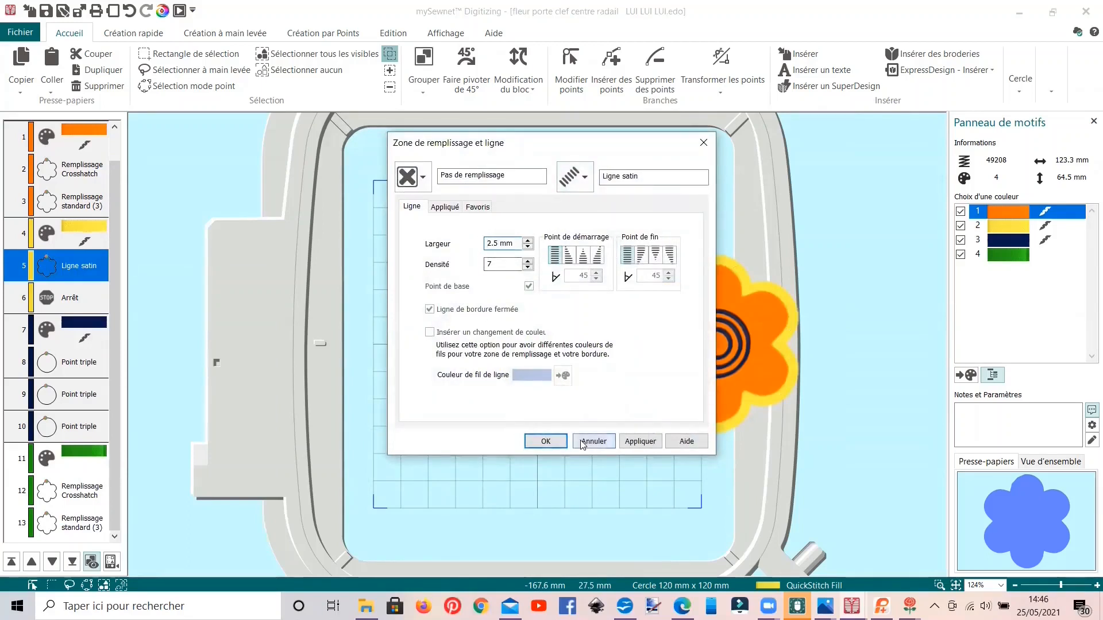
pyautogui.click(546, 441)
# Step: Duplicate the green standard-fill flower and add a 4.0 mm wide satin line border with density 7 to the copy
pyautogui.click(80, 532)
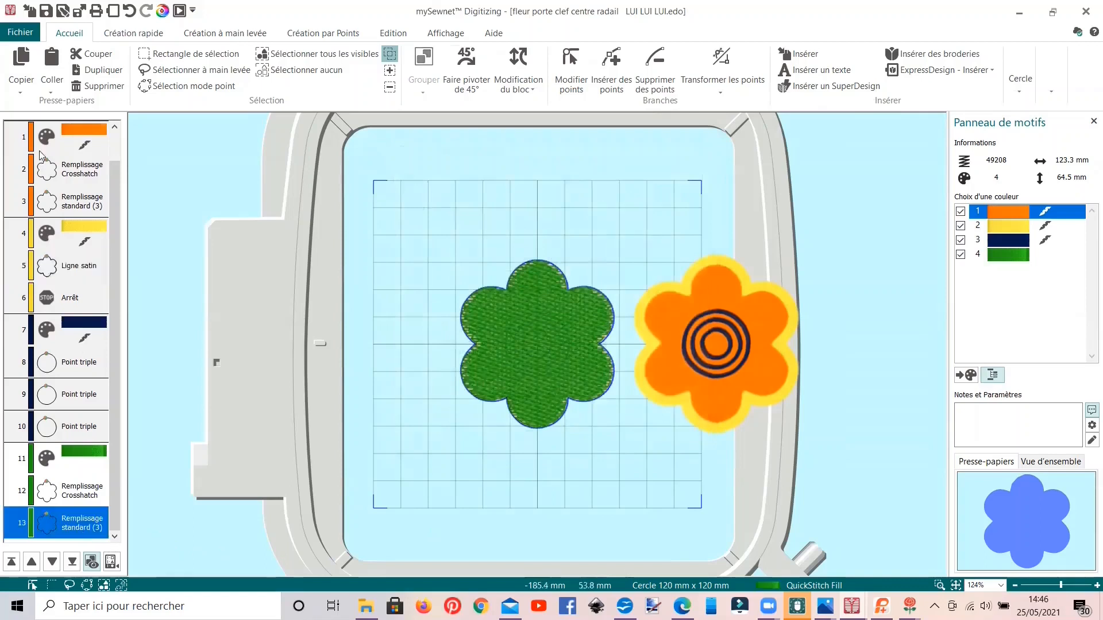
pyautogui.click(50, 68)
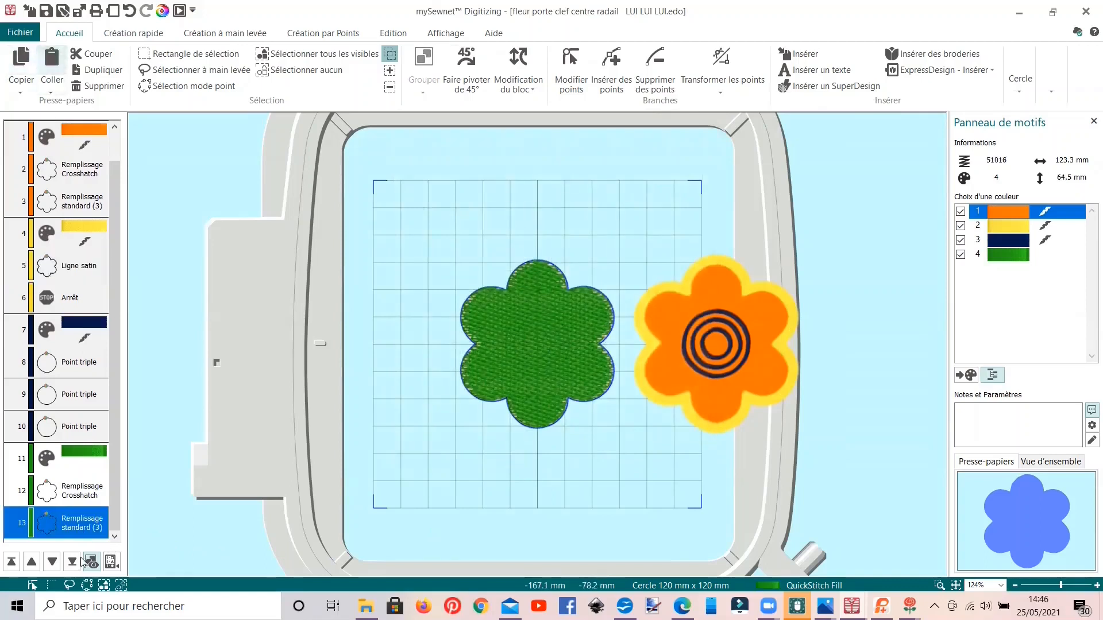
pyautogui.rightClick(80, 526)
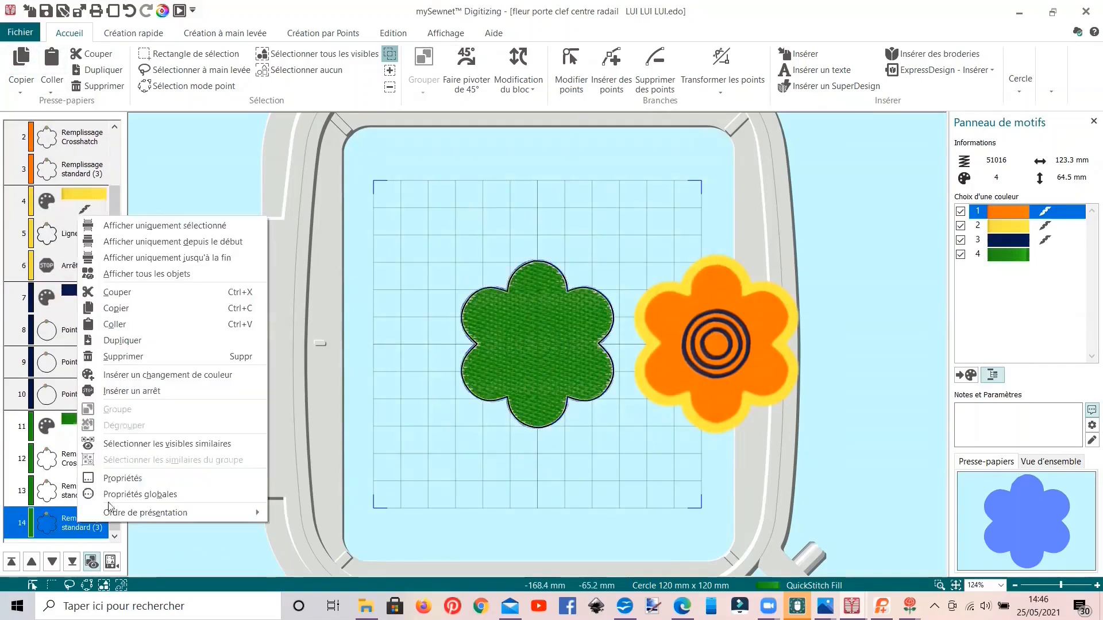
pyautogui.click(115, 481)
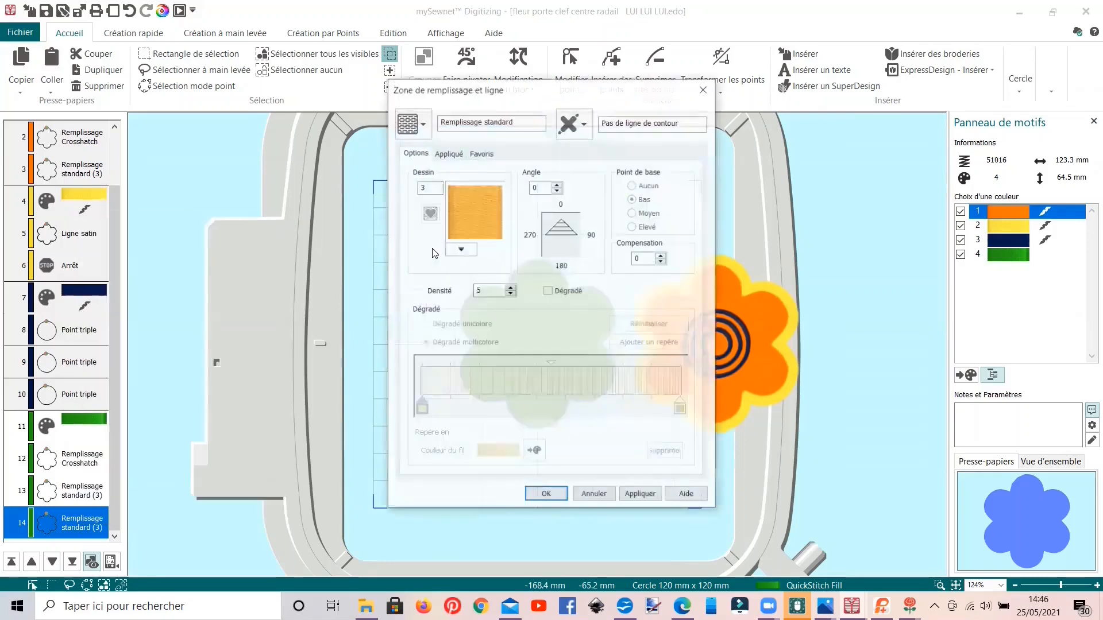
pyautogui.click(583, 123)
pyautogui.click(592, 228)
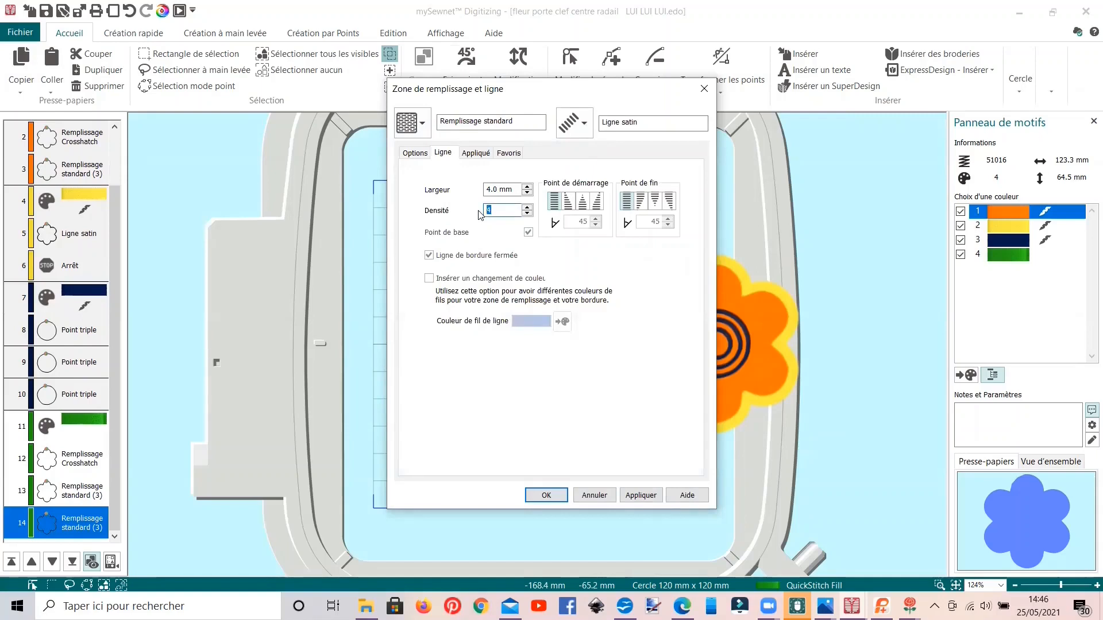
pyautogui.click(546, 495)
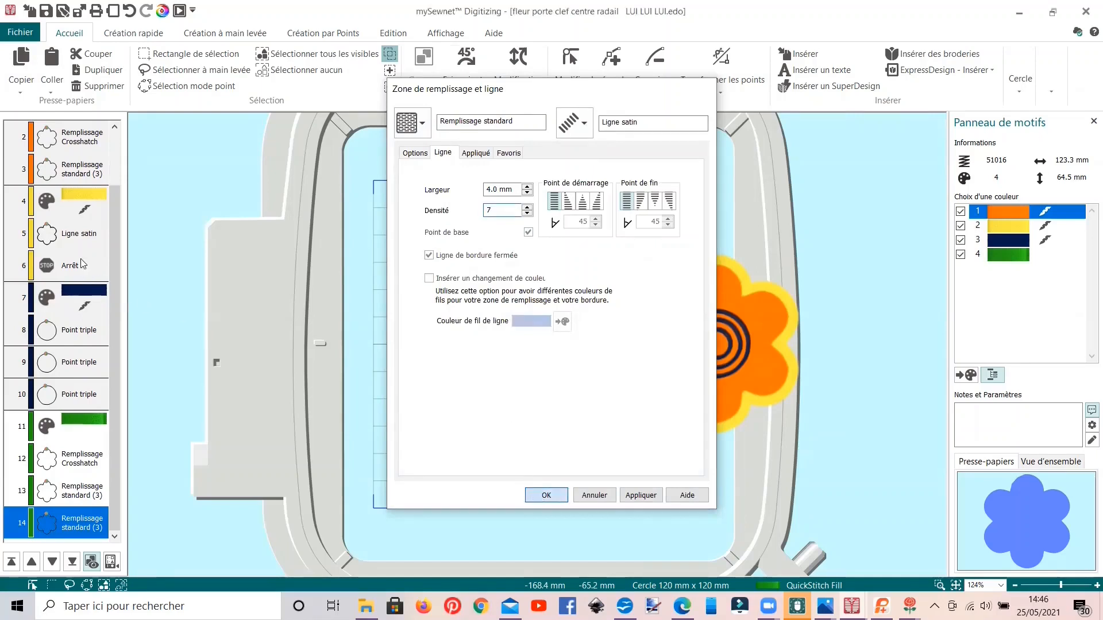
# Step: Recheck the yellow satin line's settings in the original flower group to compare them with the green border
pyautogui.click(79, 240)
pyautogui.rightClick(79, 242)
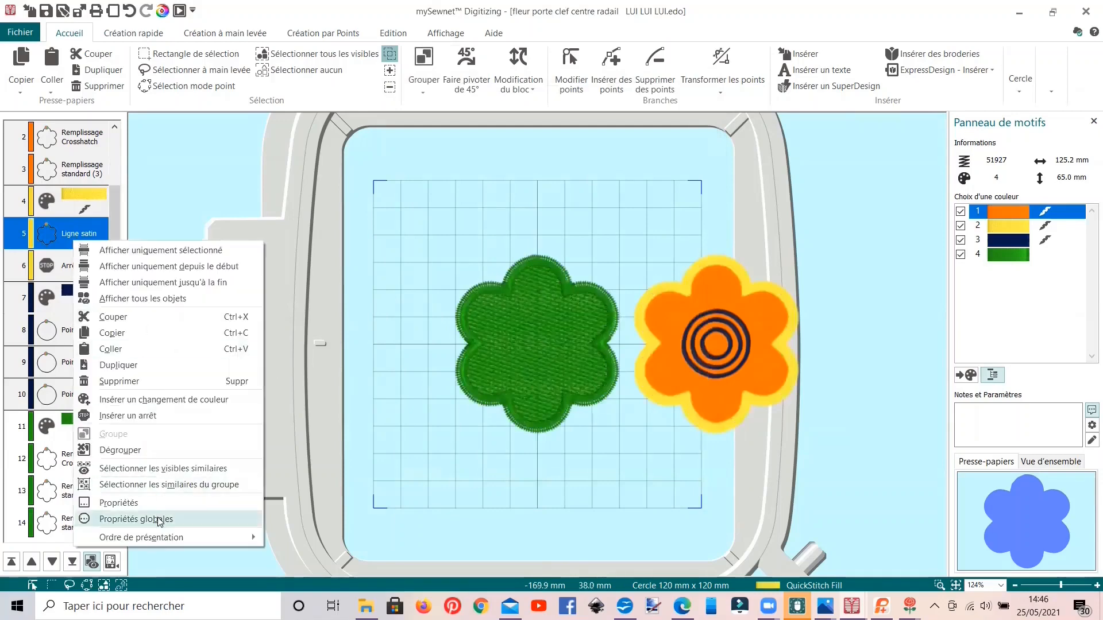
pyautogui.click(184, 568)
pyautogui.click(610, 446)
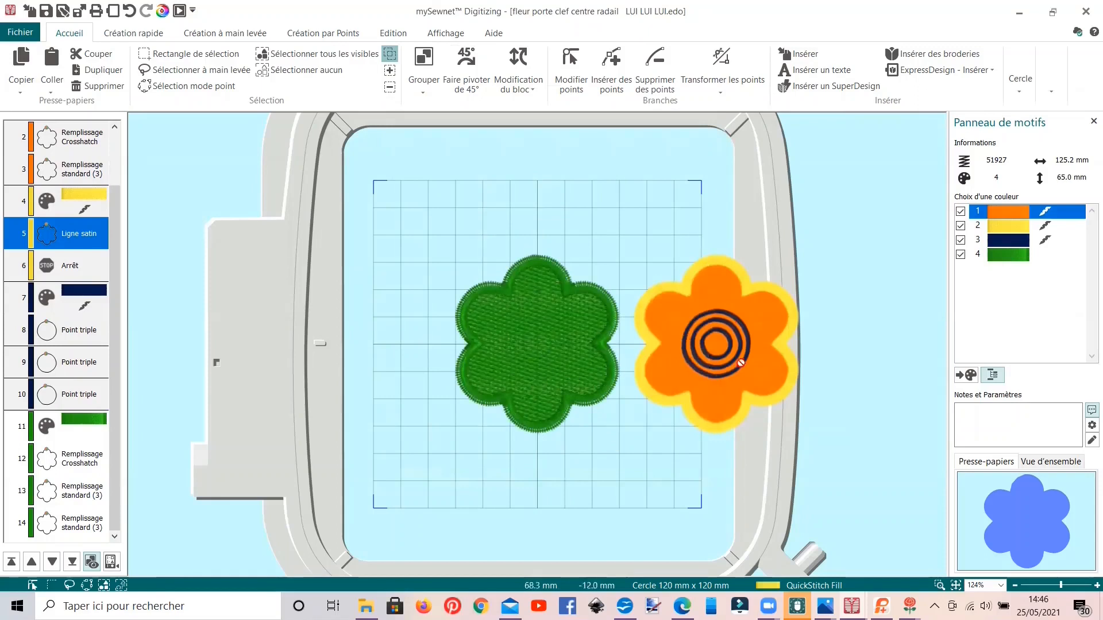
# Step: Insert an orange colour change after the last green standard-fill flower
pyautogui.click(80, 534)
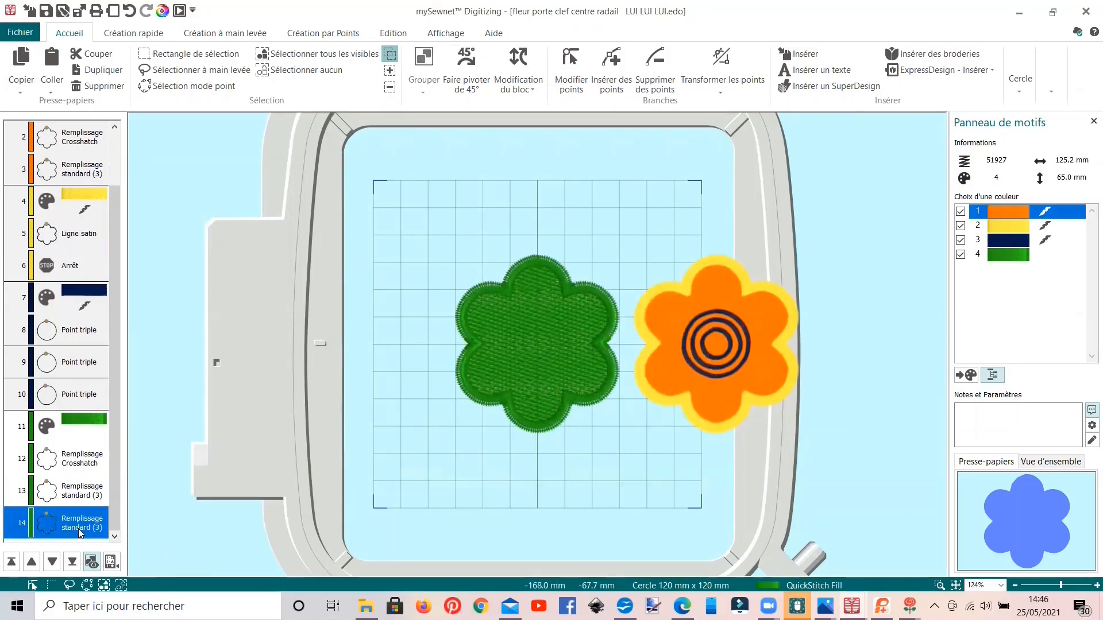
pyautogui.rightClick(80, 533)
pyautogui.click(138, 383)
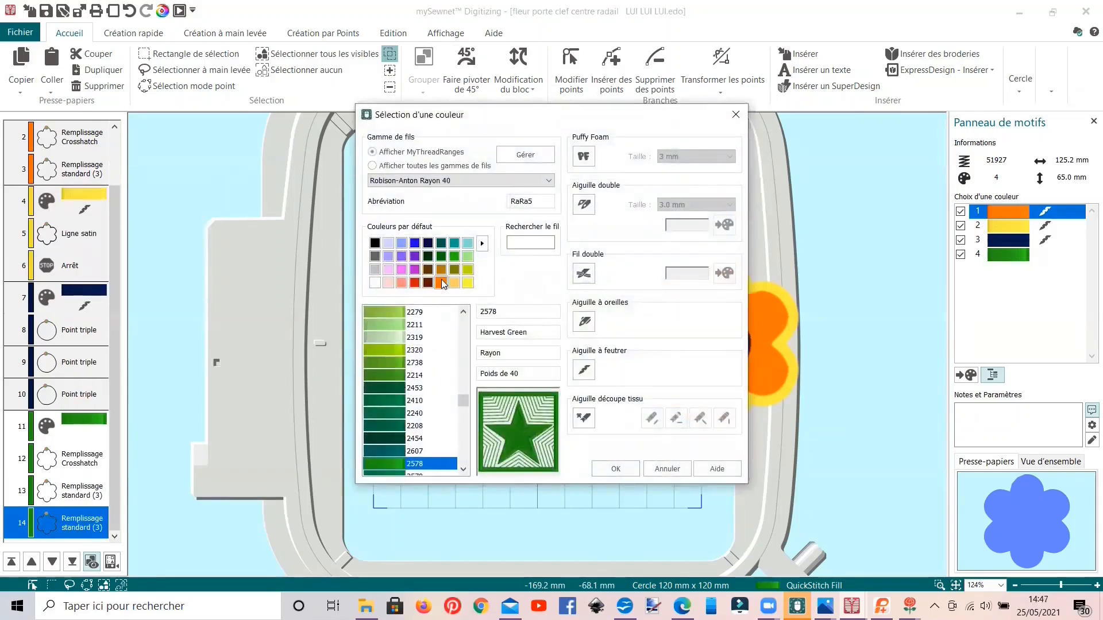
pyautogui.doubleClick(441, 282)
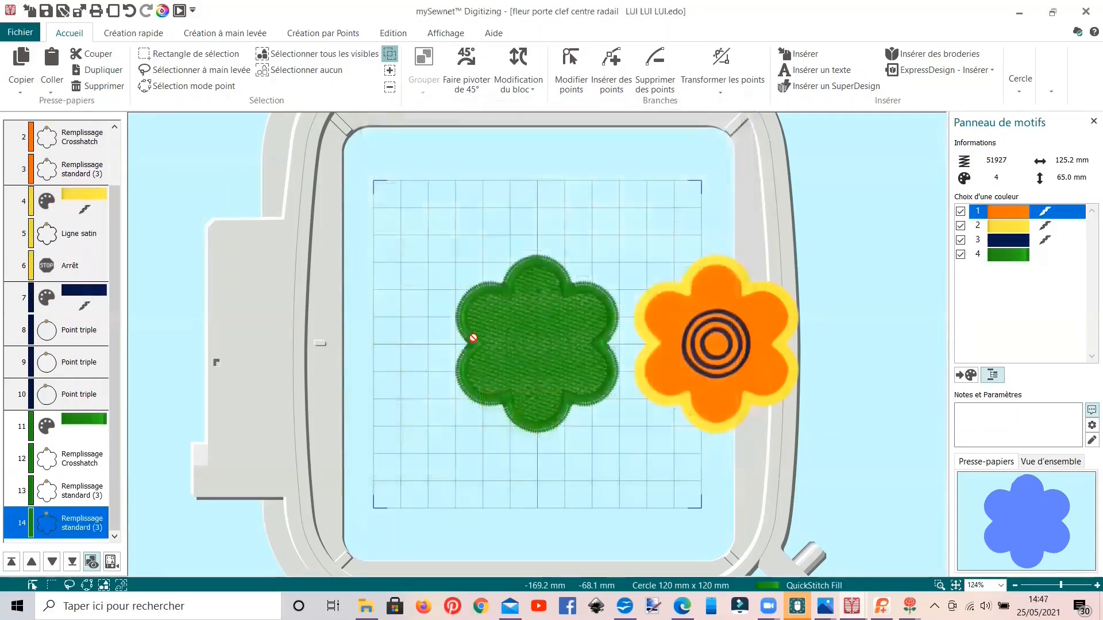
# Step: Switch the design view from 3D to object display so the background outlines can be traced
pyautogui.click(446, 33)
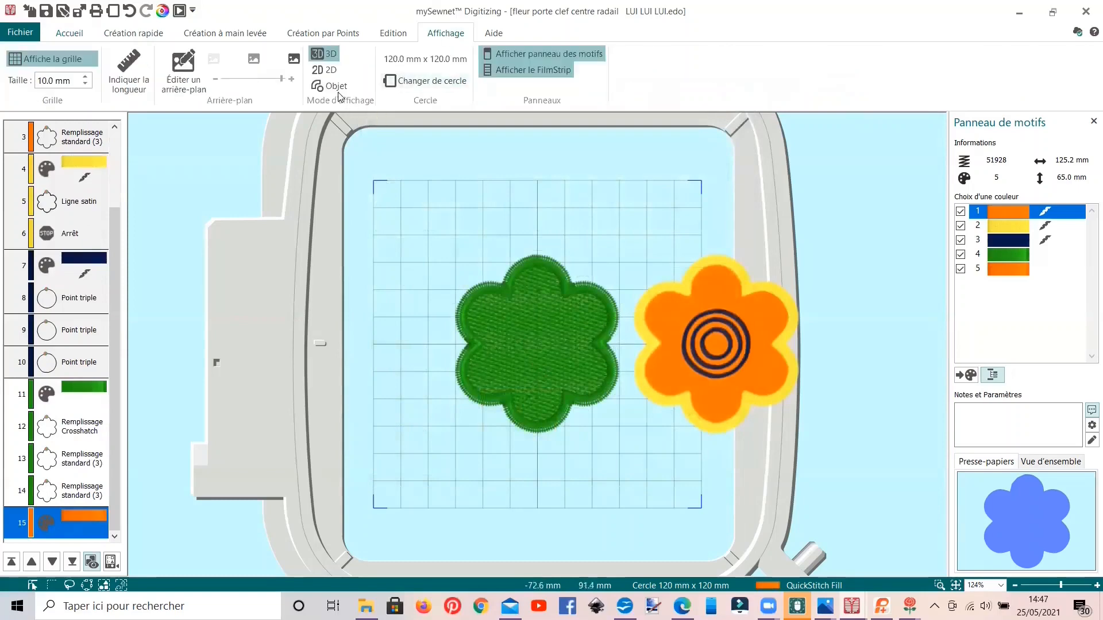
pyautogui.click(330, 86)
pyautogui.scroll(5, 539, 396)
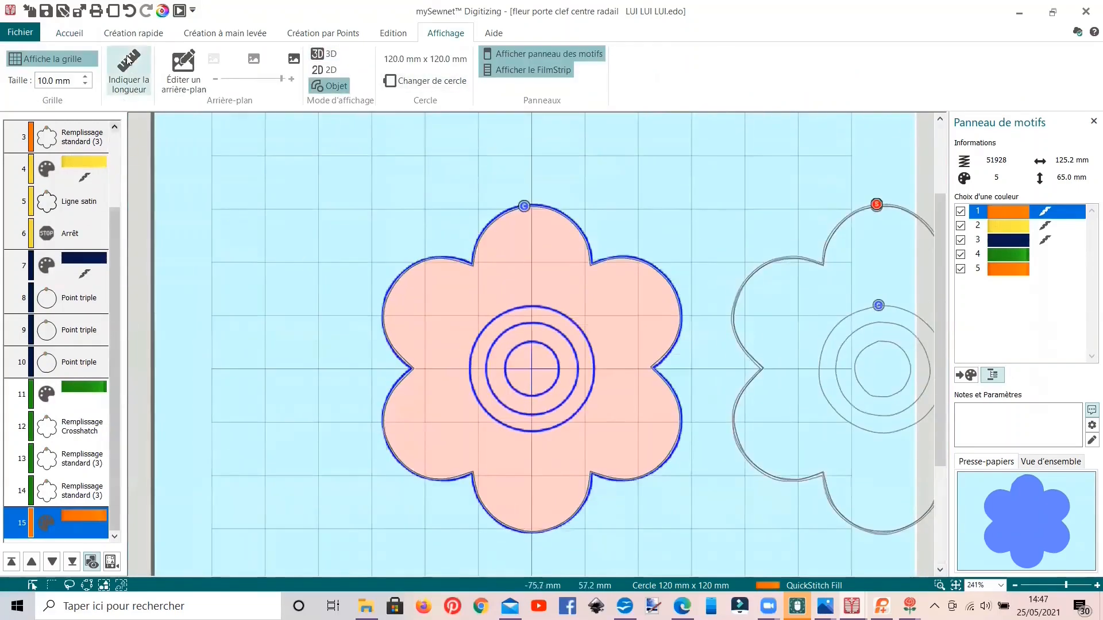
# Step: Trace the outermost centre circle as an orange triple-stitch line with no fill, using QuickStitch Fill + AutoHole at colour tolerance 10
pyautogui.click(133, 33)
pyautogui.click(108, 84)
pyautogui.click(164, 87)
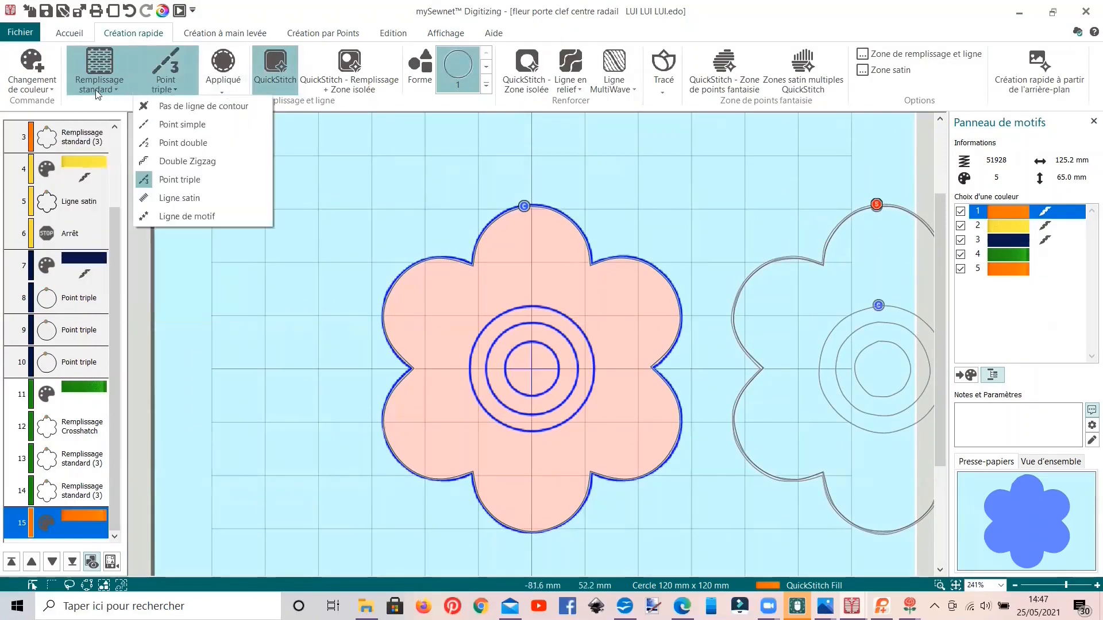
pyautogui.click(114, 88)
pyautogui.click(116, 109)
pyautogui.click(171, 84)
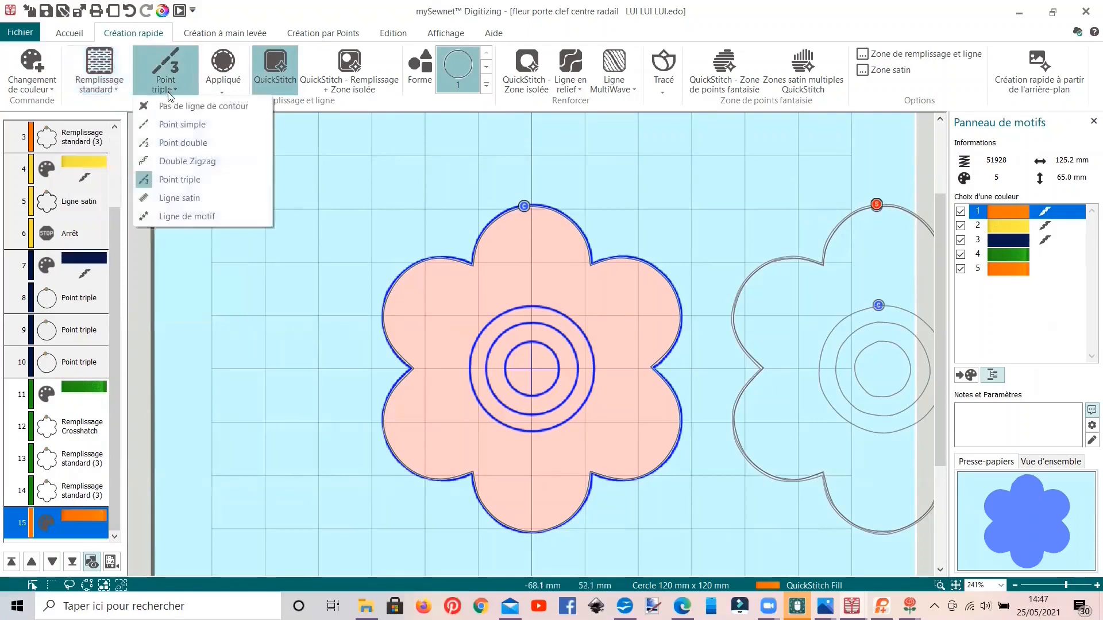
pyautogui.click(351, 171)
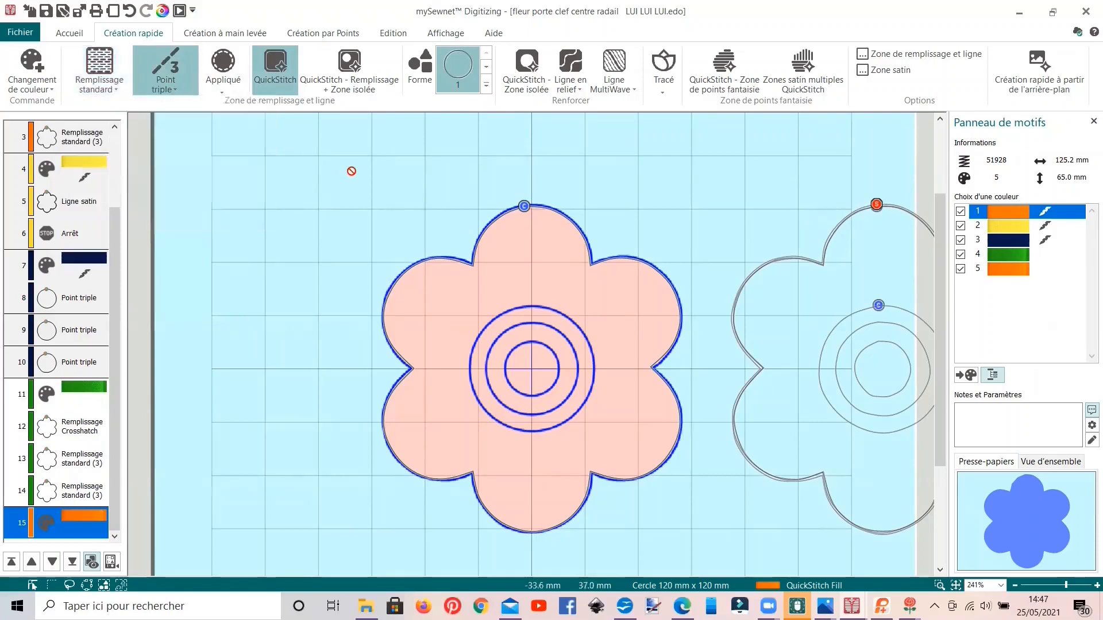
pyautogui.click(350, 69)
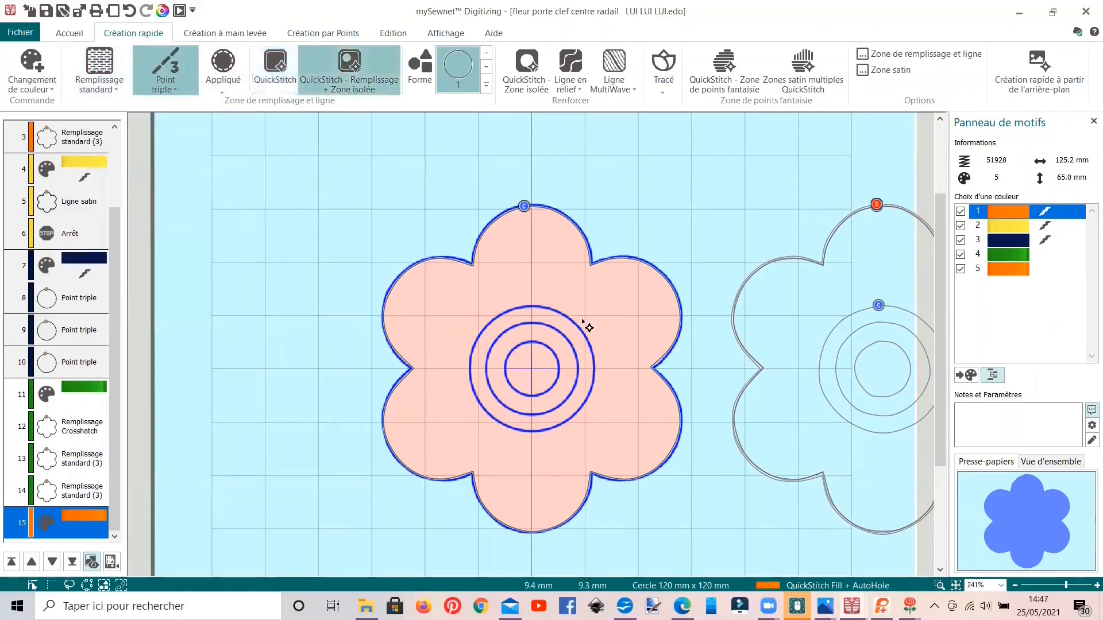
pyautogui.click(529, 308)
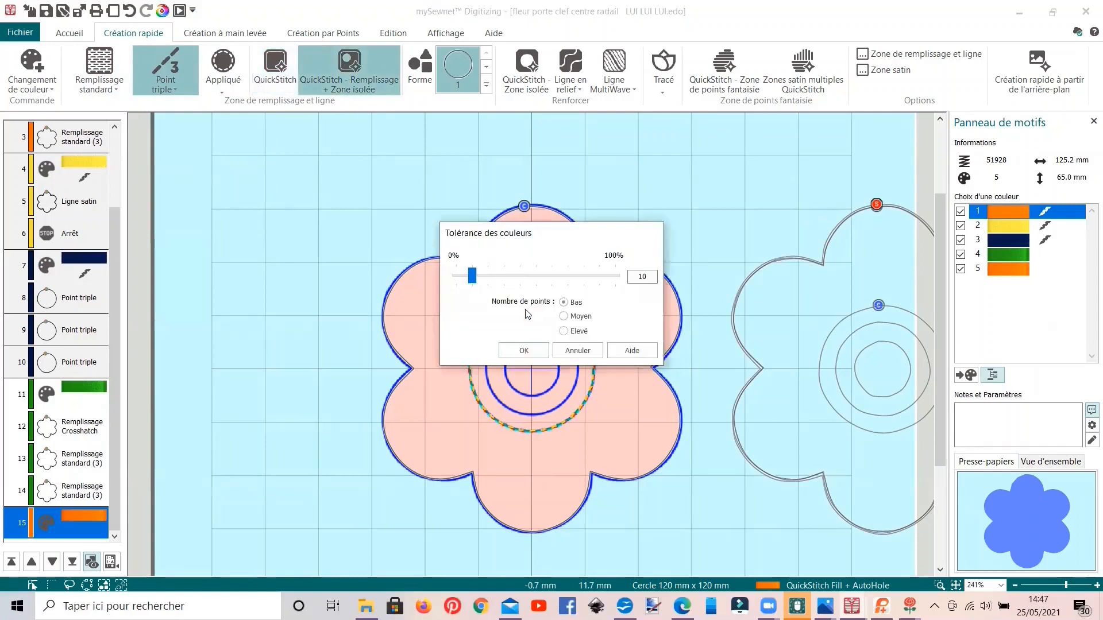
pyautogui.click(521, 349)
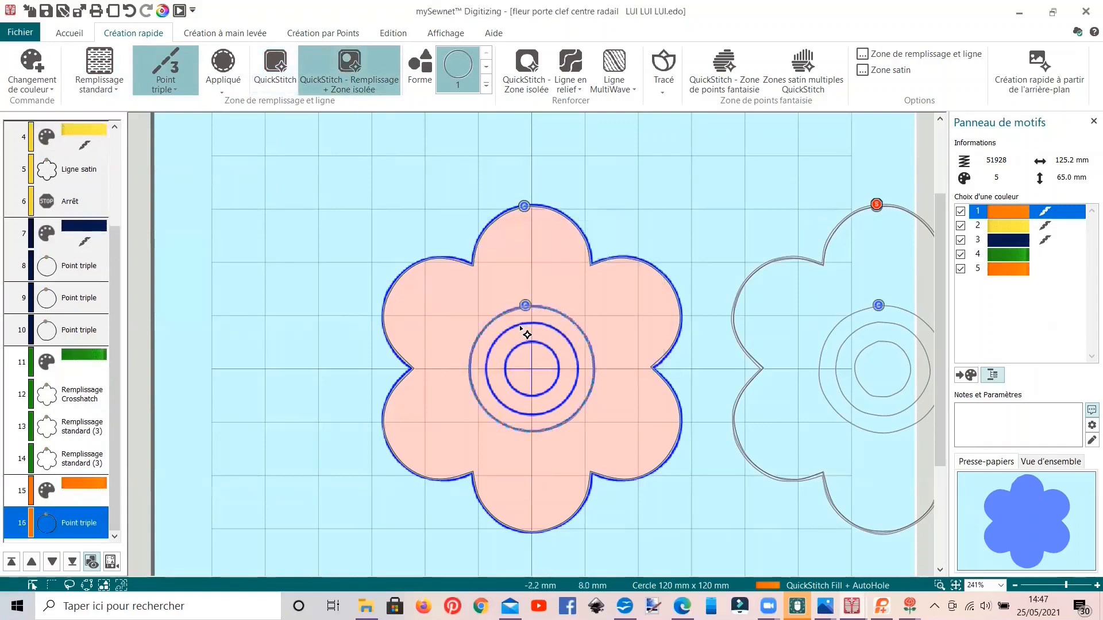
# Step: Trace the middle and inner centre circles as orange triple-stitch lines and reposition two points on the middle circle
pyautogui.click(521, 328)
pyautogui.click(522, 349)
pyautogui.click(529, 356)
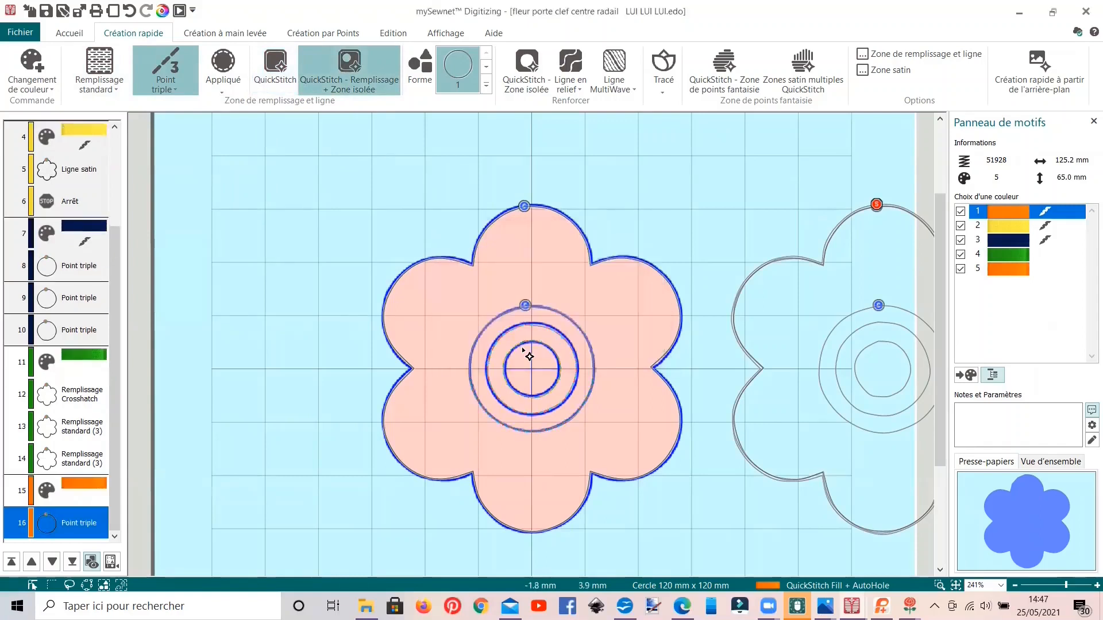
pyautogui.scroll(3, 455, 306)
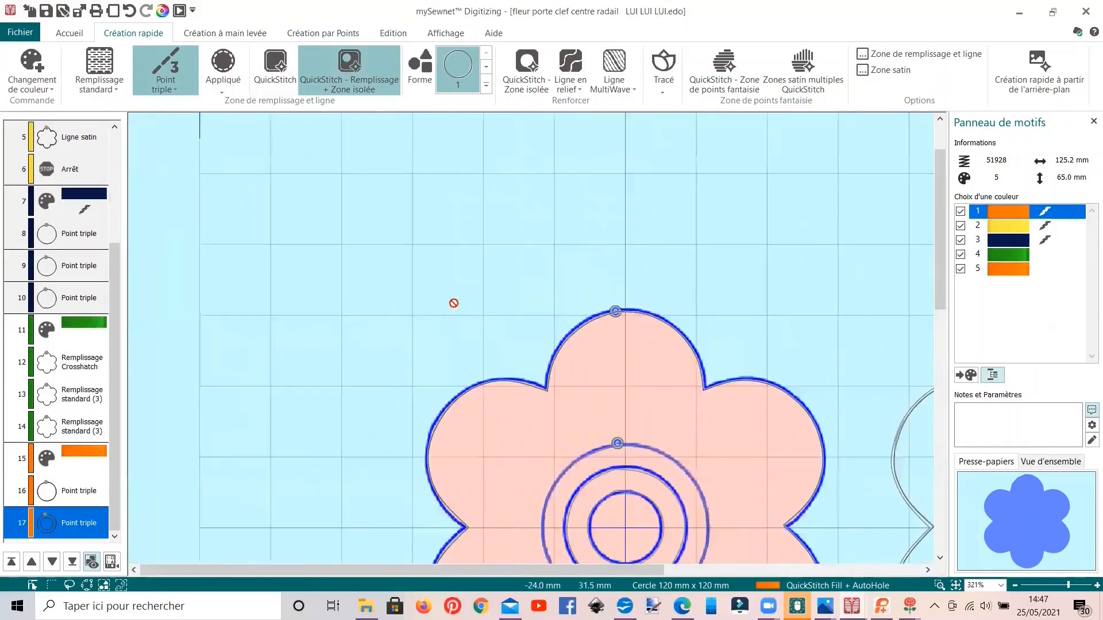
pyautogui.press('Escape')
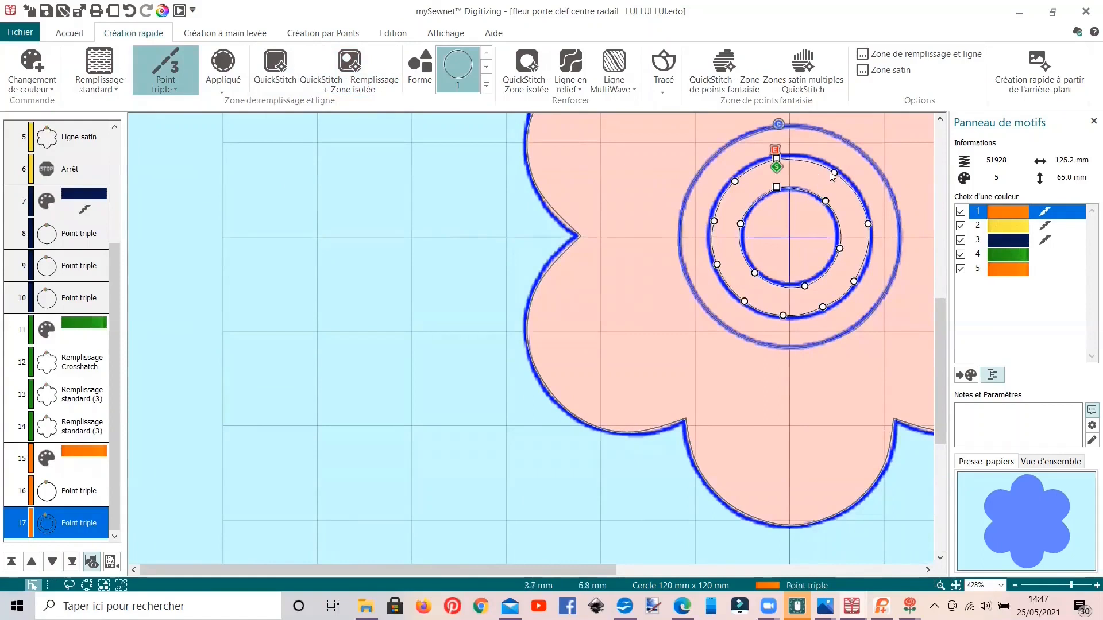
pyautogui.moveTo(834, 173); pyautogui.dragTo(834, 168)
pyautogui.click(774, 159)
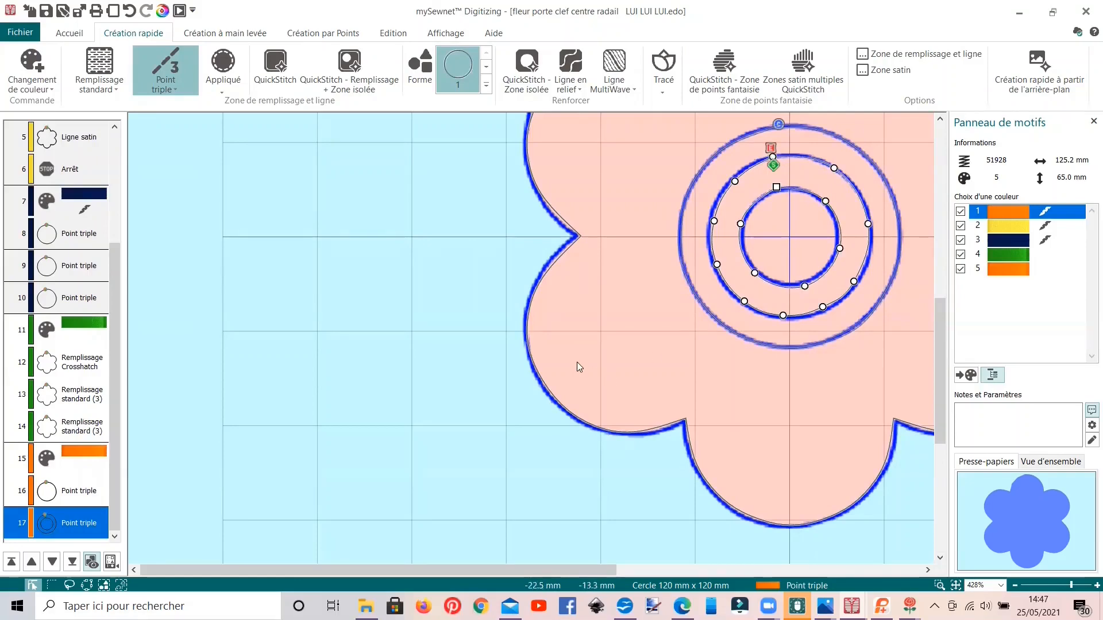
# Step: Switch the design view from object display to 3D to check the orange circles on the green flower
pyautogui.scroll(-6, 577, 362)
pyautogui.scroll(4, 577, 363)
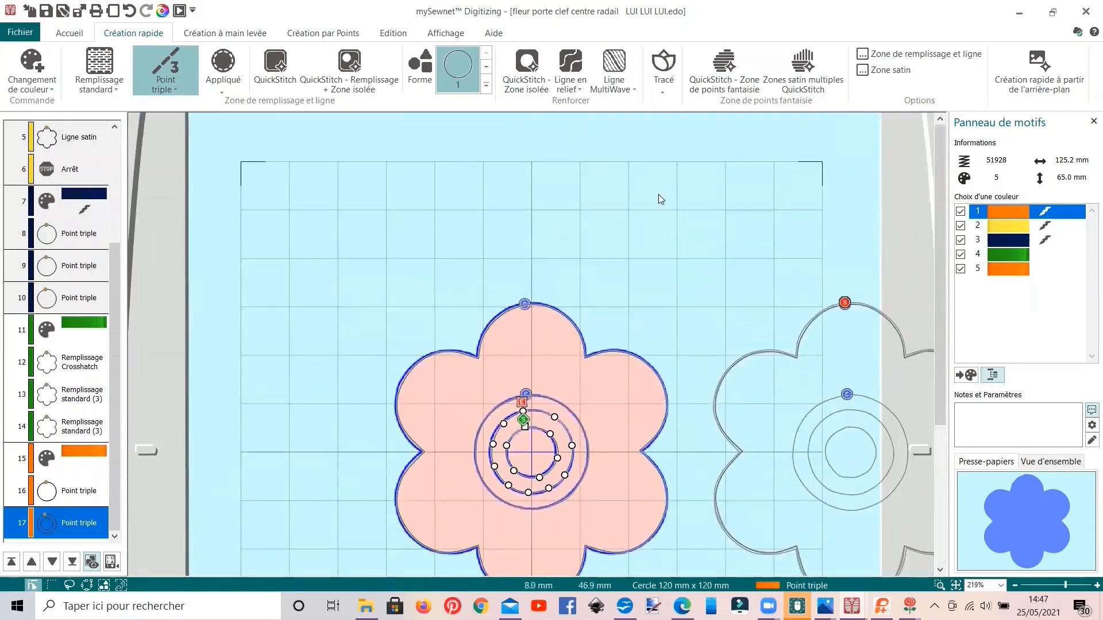
pyautogui.click(445, 33)
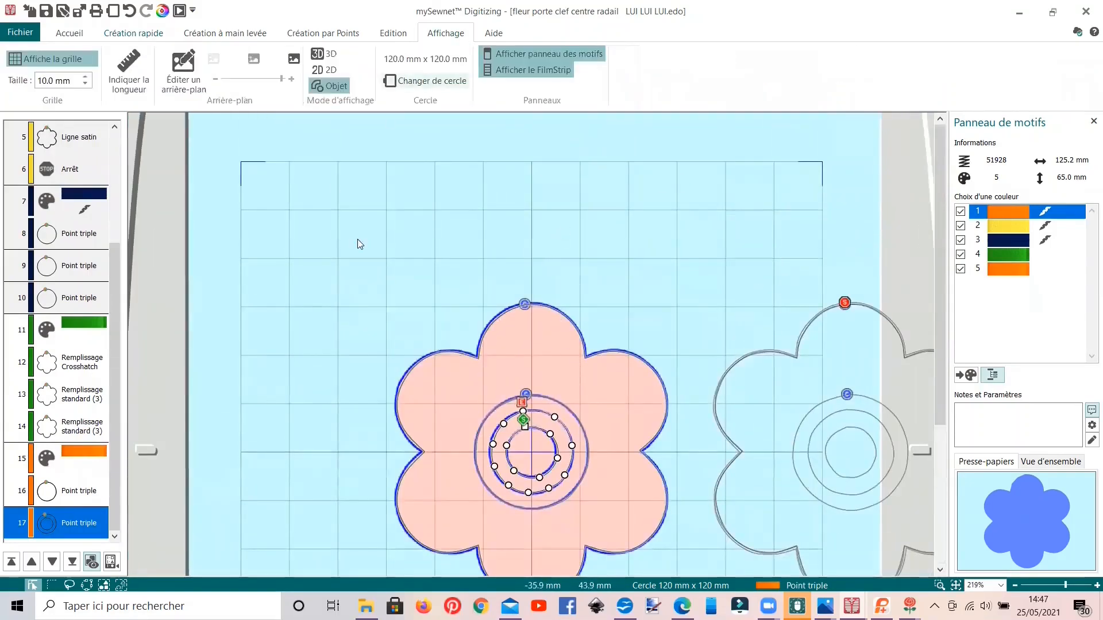
pyautogui.click(310, 54)
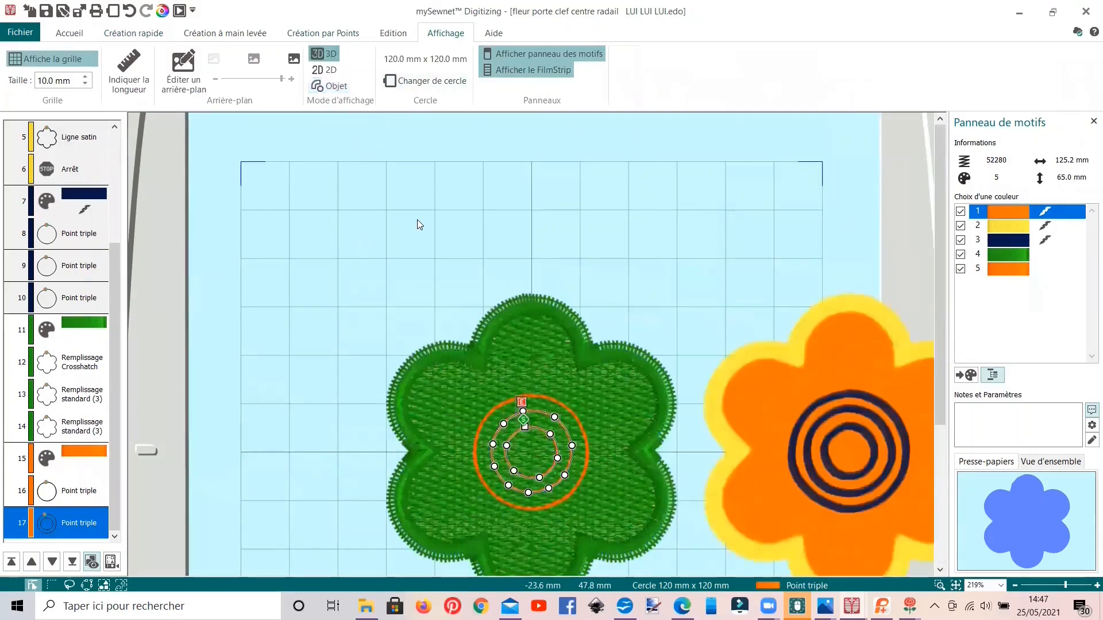
pyautogui.scroll(-3, 417, 225)
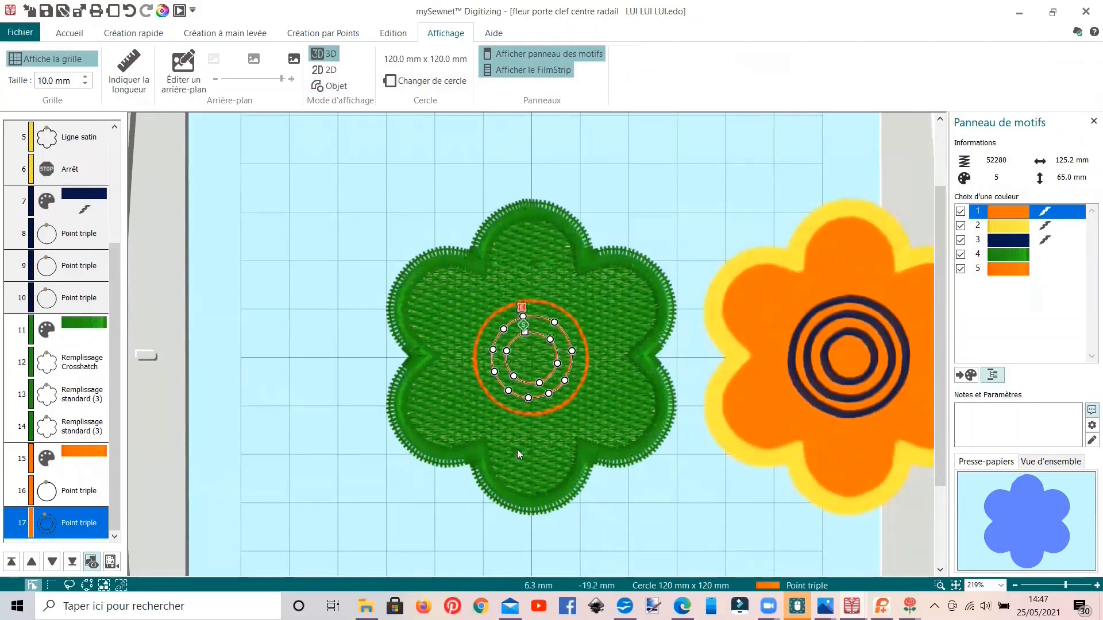
# Step: Enable the felting needle (Aiguille à feutrer) for the green colour change of the new flower
pyautogui.click(79, 328)
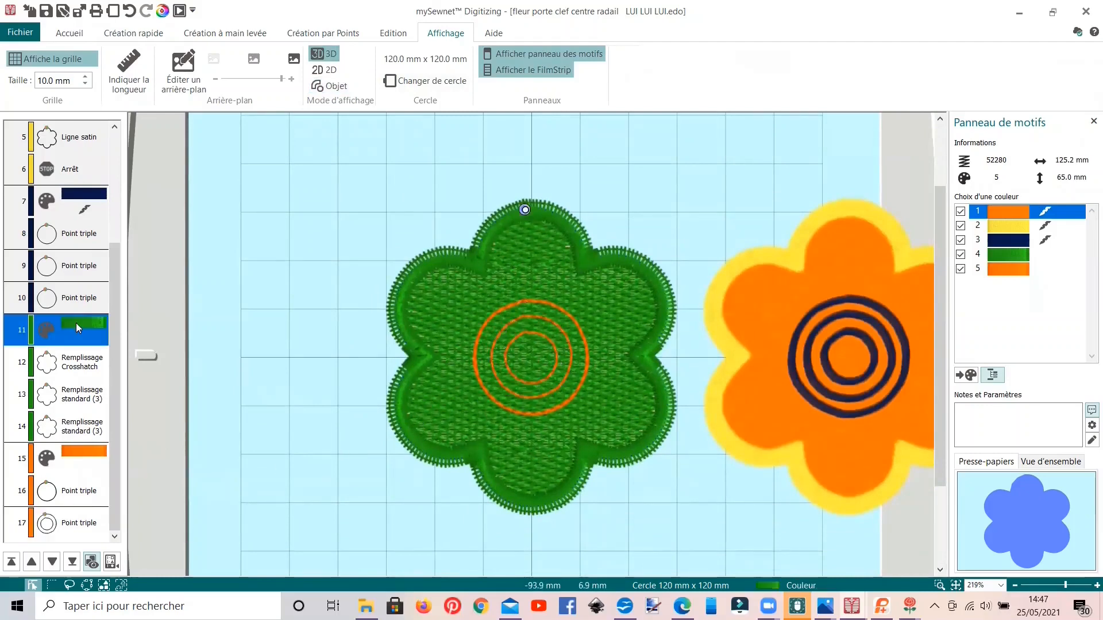
pyautogui.rightClick(76, 323)
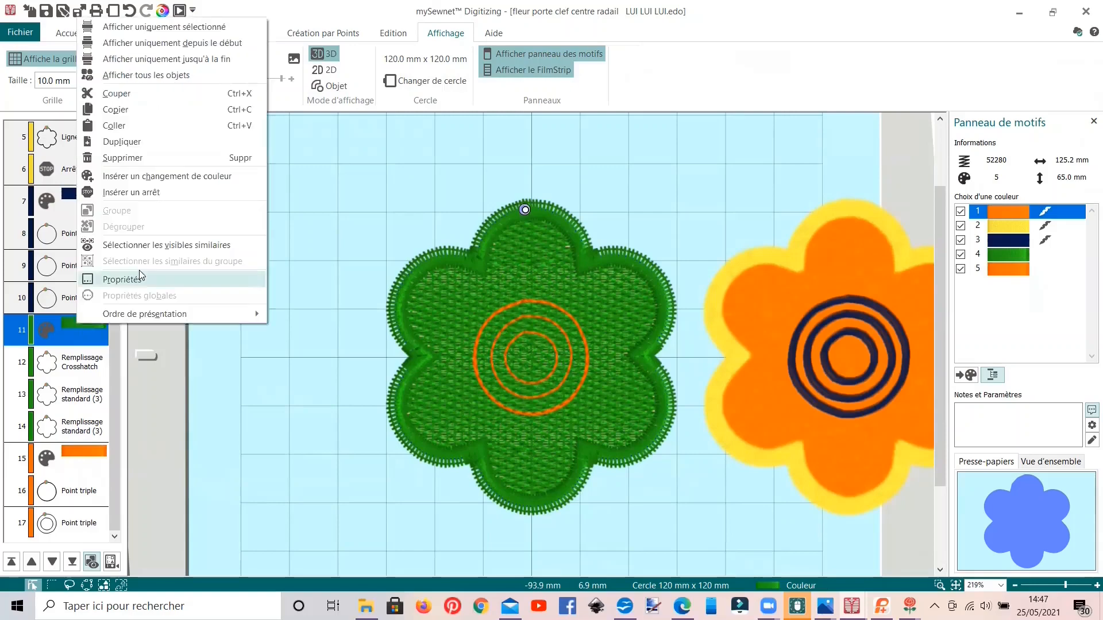
pyautogui.click(139, 277)
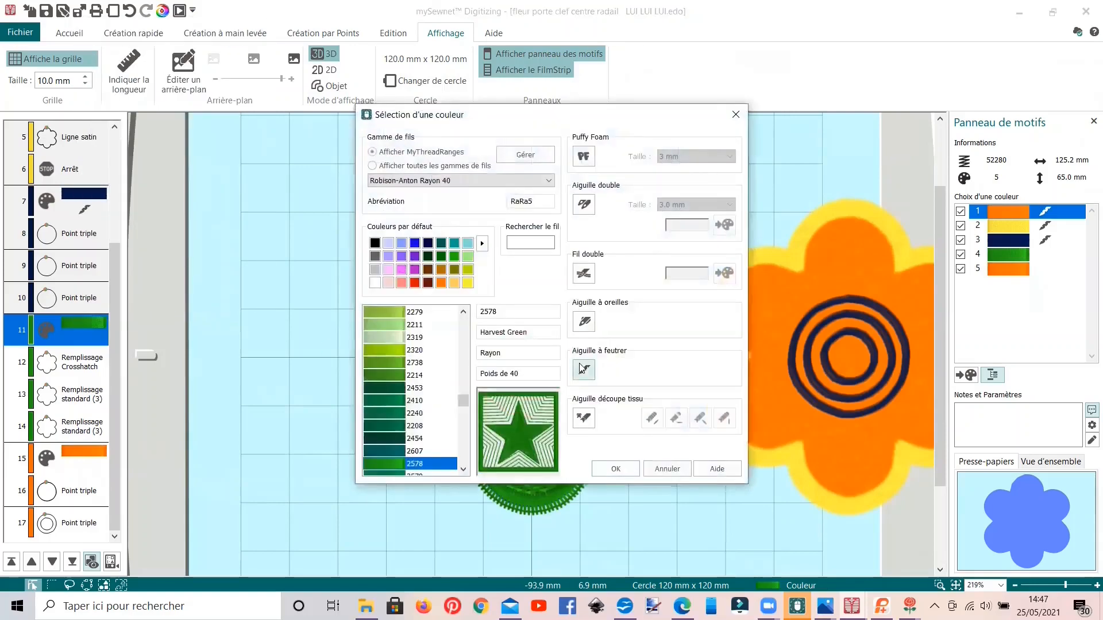
pyautogui.click(584, 370)
pyautogui.click(618, 465)
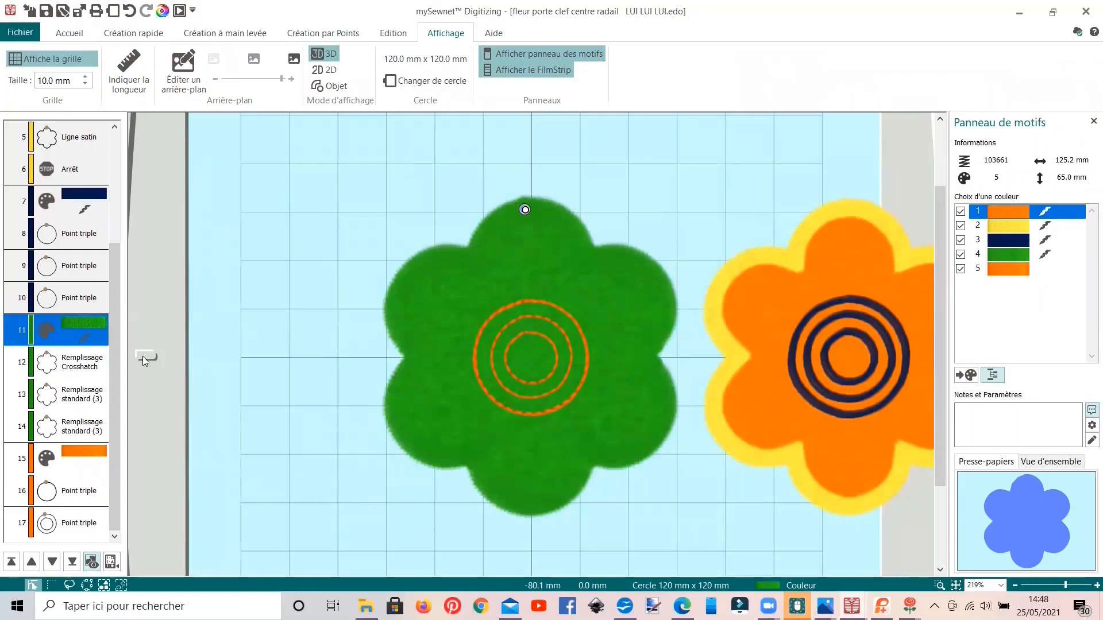
# Step: Switch to the heart design "coeur feutré plus noeud à suspendre" and review its crosshatch fill settings
pyautogui.click(846, 604)
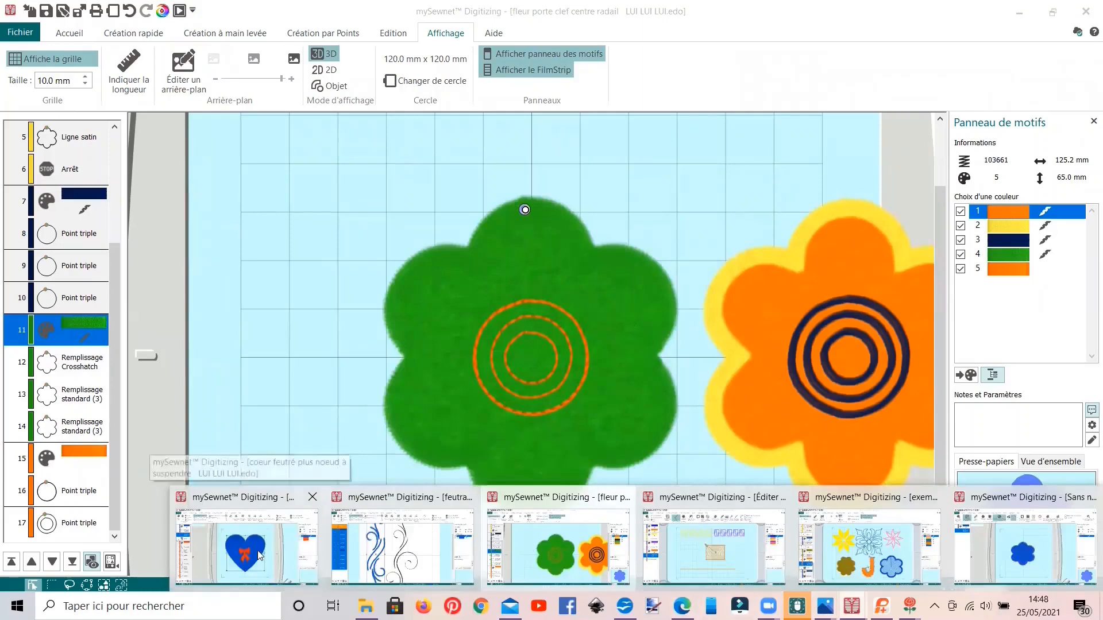
pyautogui.click(259, 556)
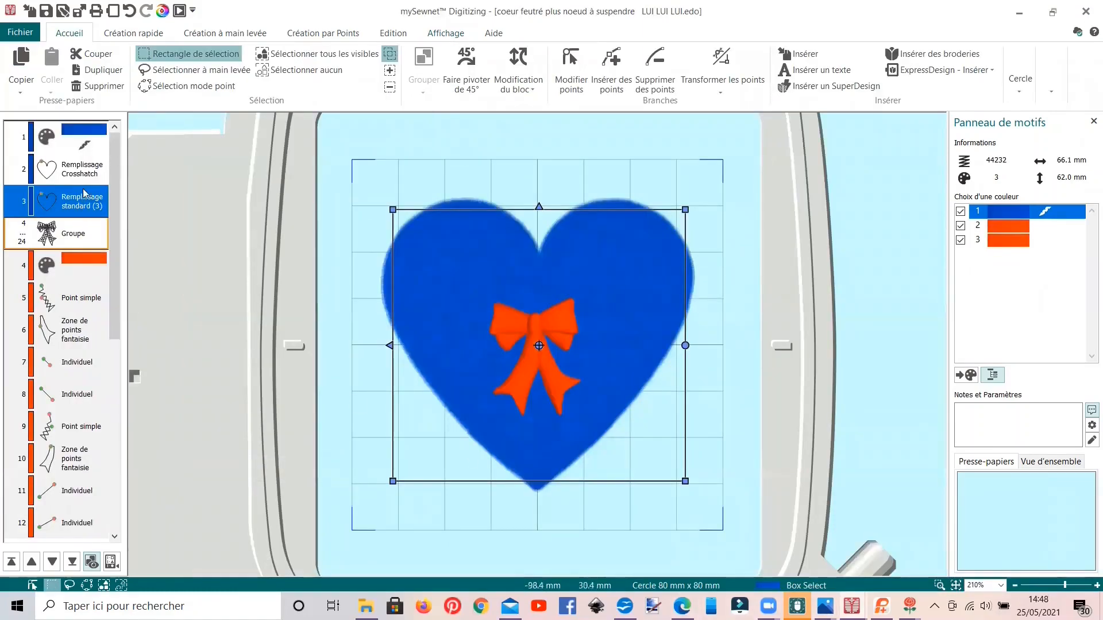
pyautogui.click(81, 170)
pyautogui.rightClick(81, 170)
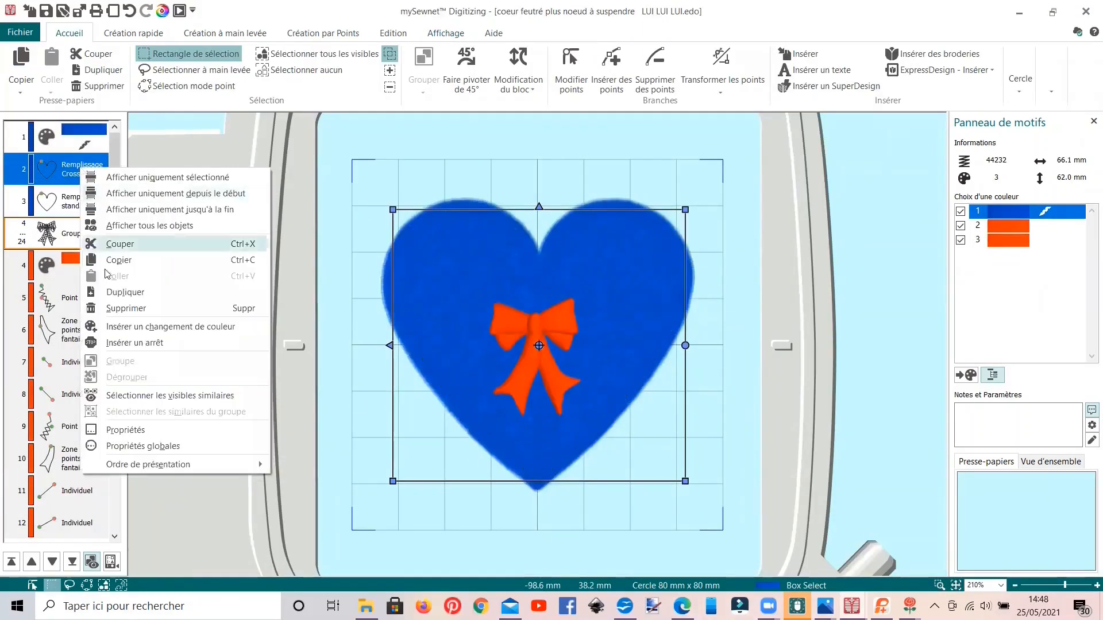
pyautogui.click(132, 430)
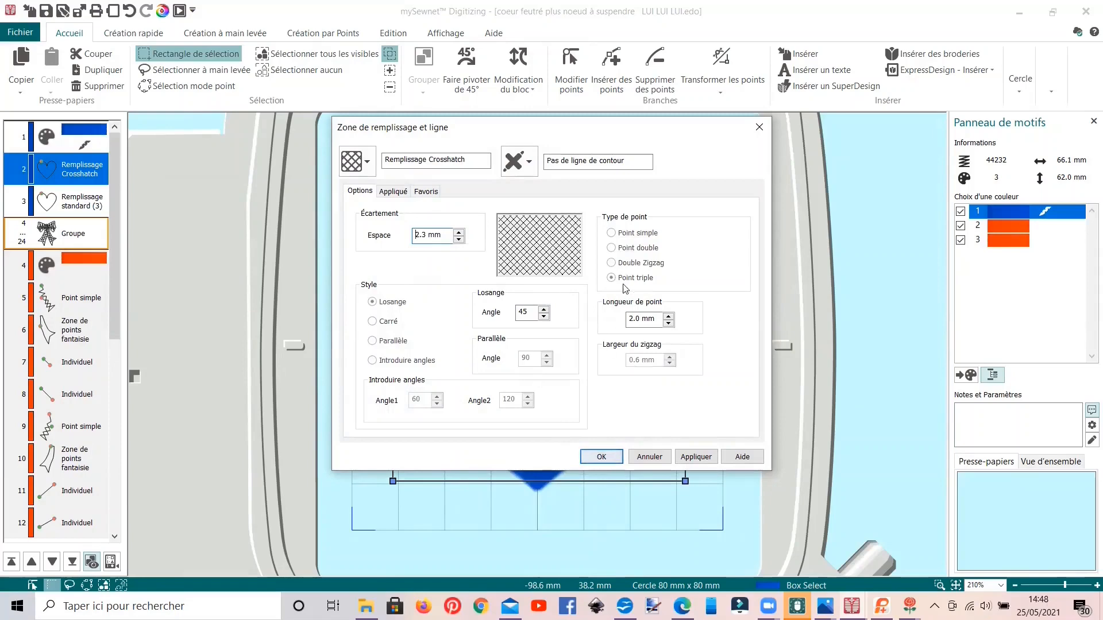
pyautogui.press('Return')
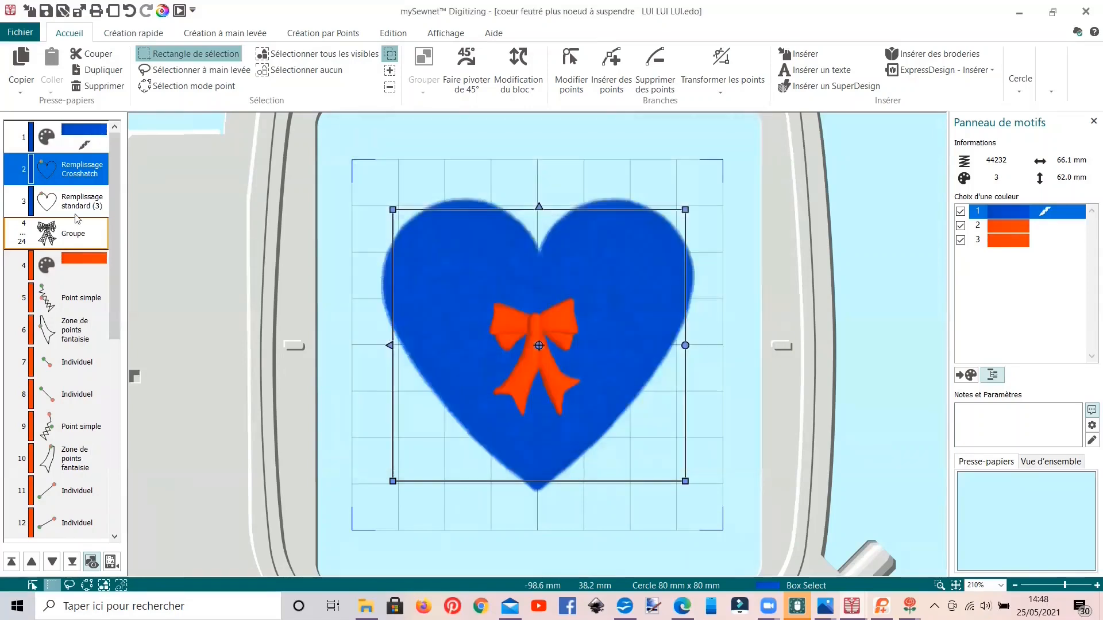
# Step: Review the fill and line settings of the blue heart's standard fill object
pyautogui.click(72, 208)
pyautogui.rightClick(72, 208)
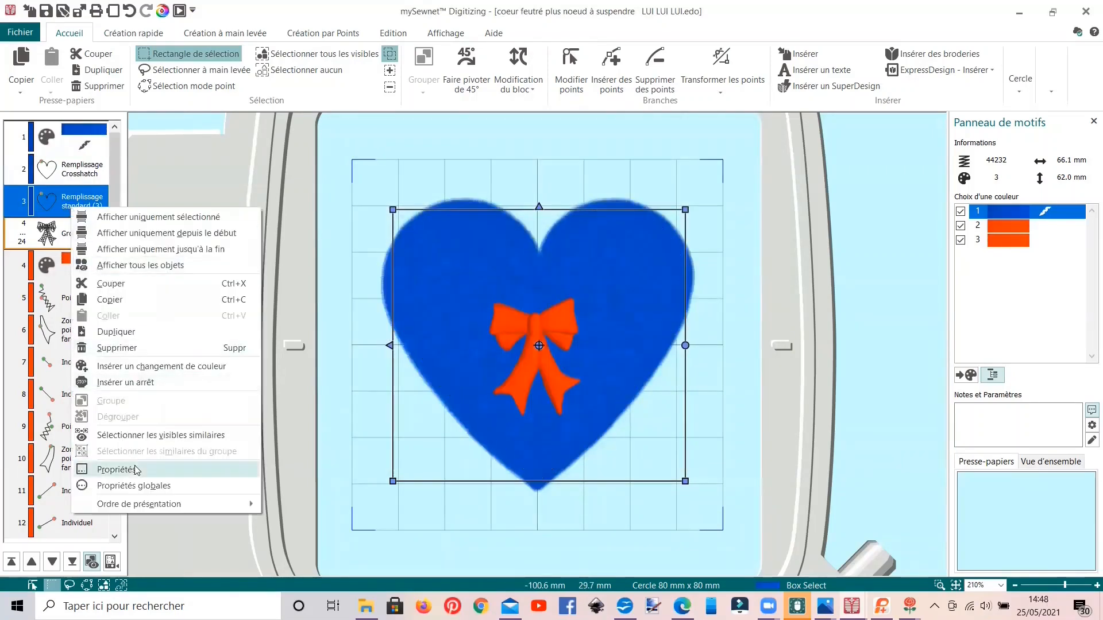
pyautogui.click(116, 470)
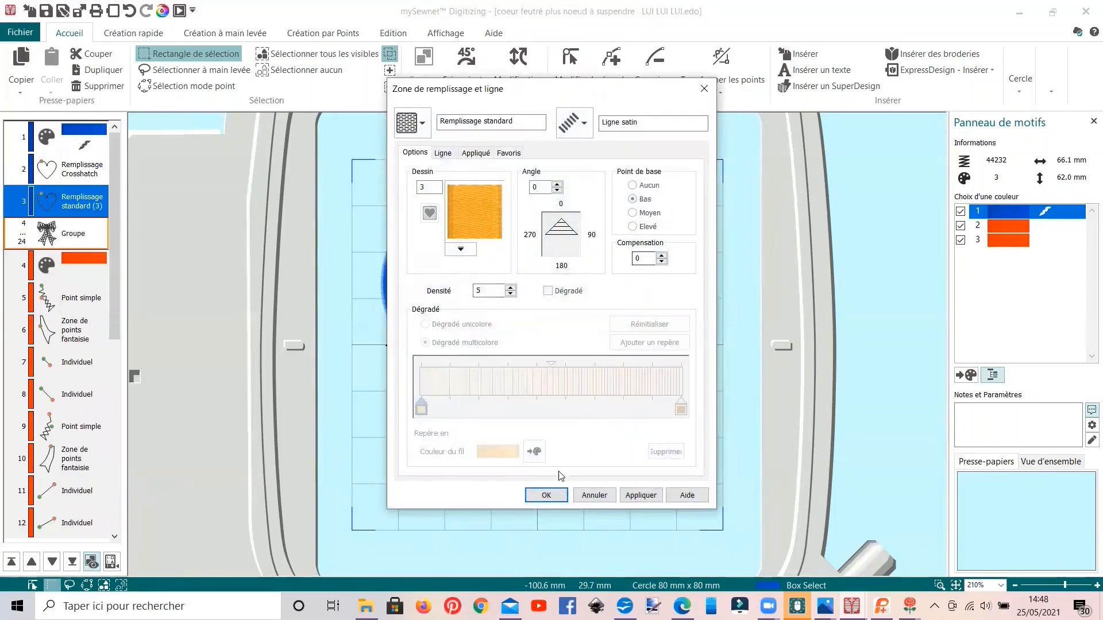
pyautogui.click(543, 495)
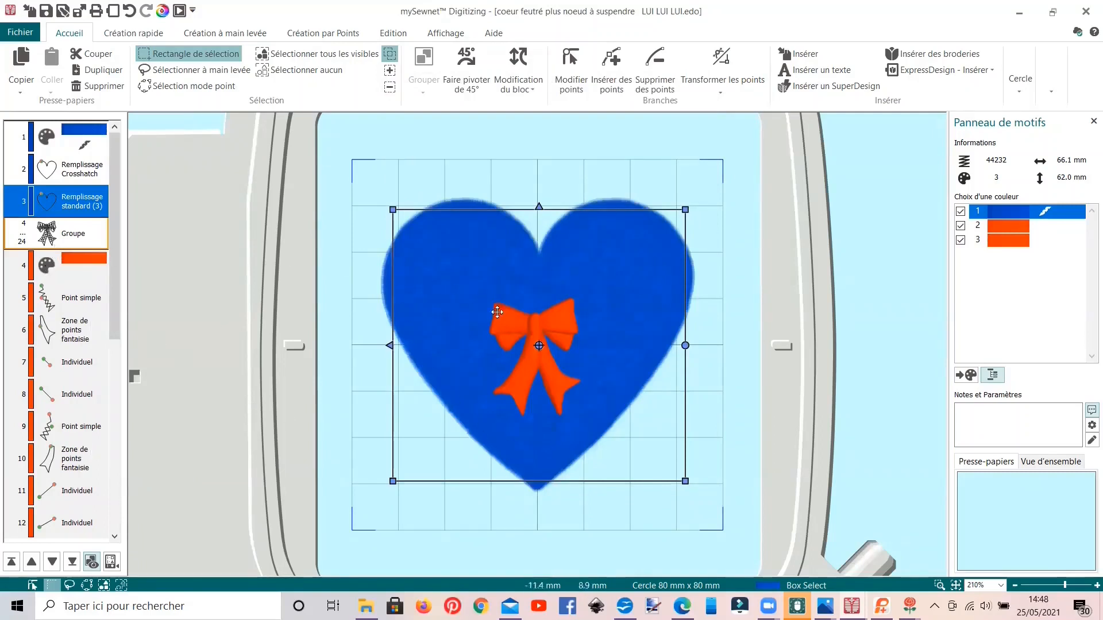
# Step: View the SuperDesign insertion options for the bow without inserting one
pyautogui.click(820, 88)
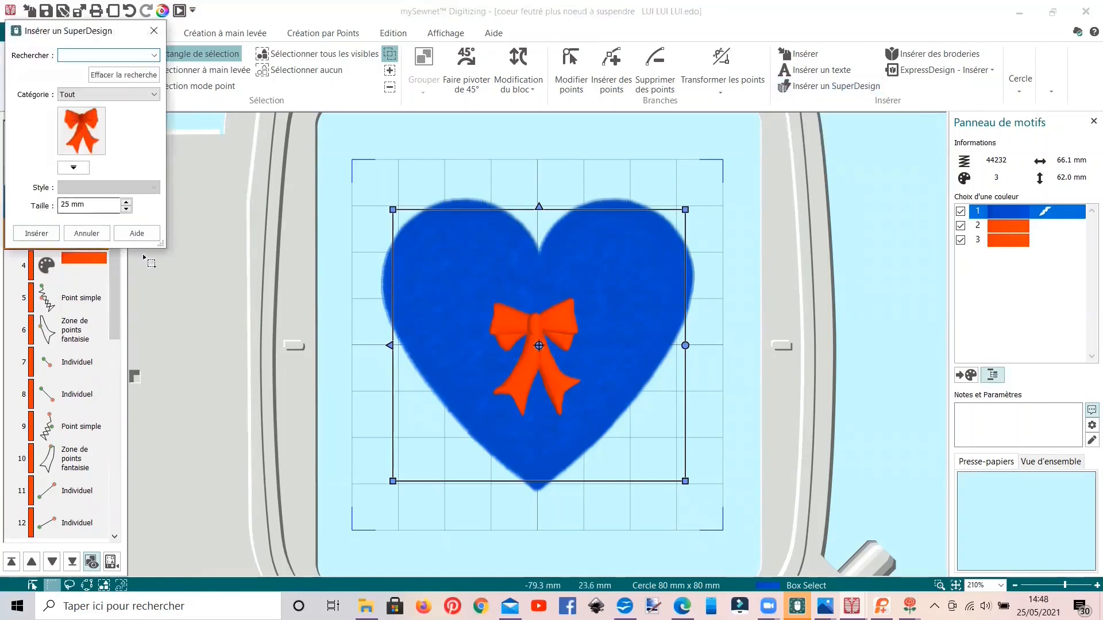
pyautogui.click(86, 233)
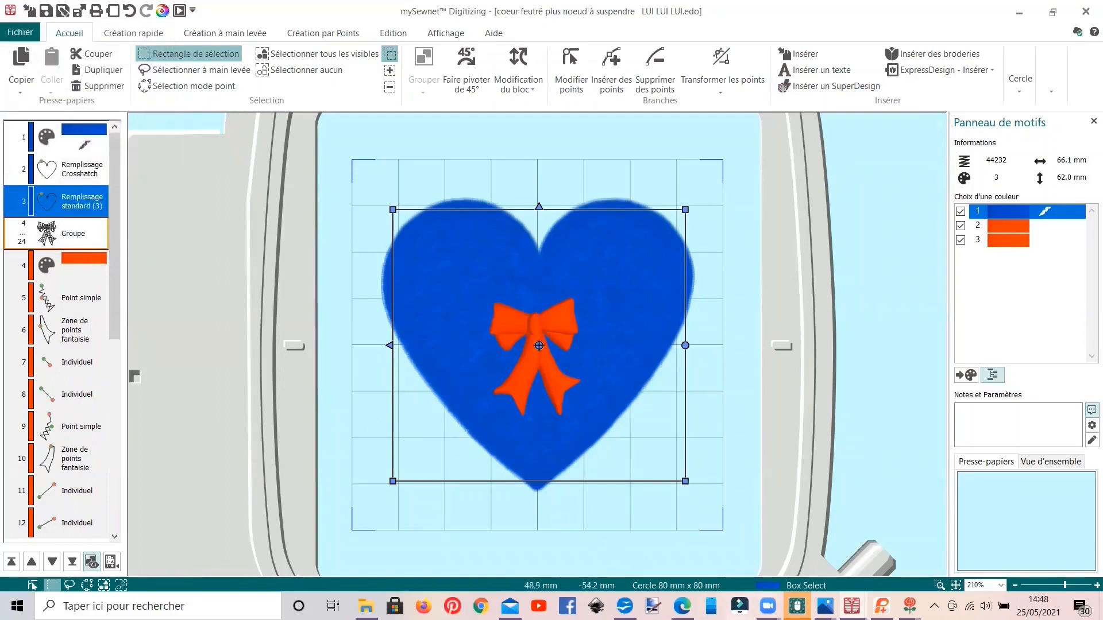
# Step: Switch to Photos to view the felted heart and greyhound pouch in "feutrage galgo .jpg", and return to the heart design
pyautogui.click(824, 606)
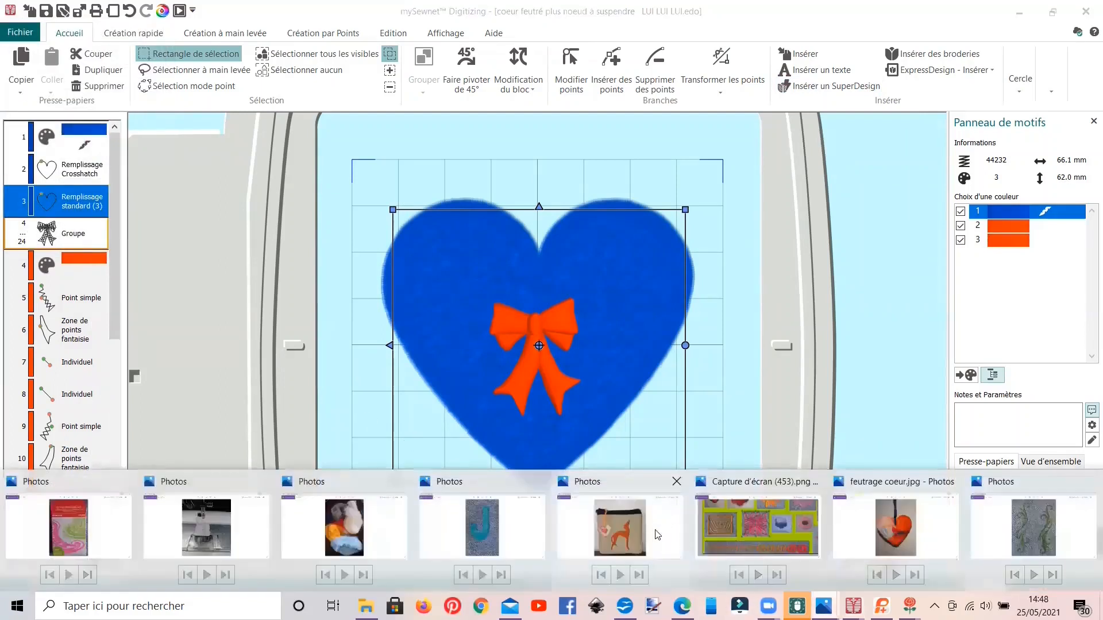
pyautogui.click(614, 532)
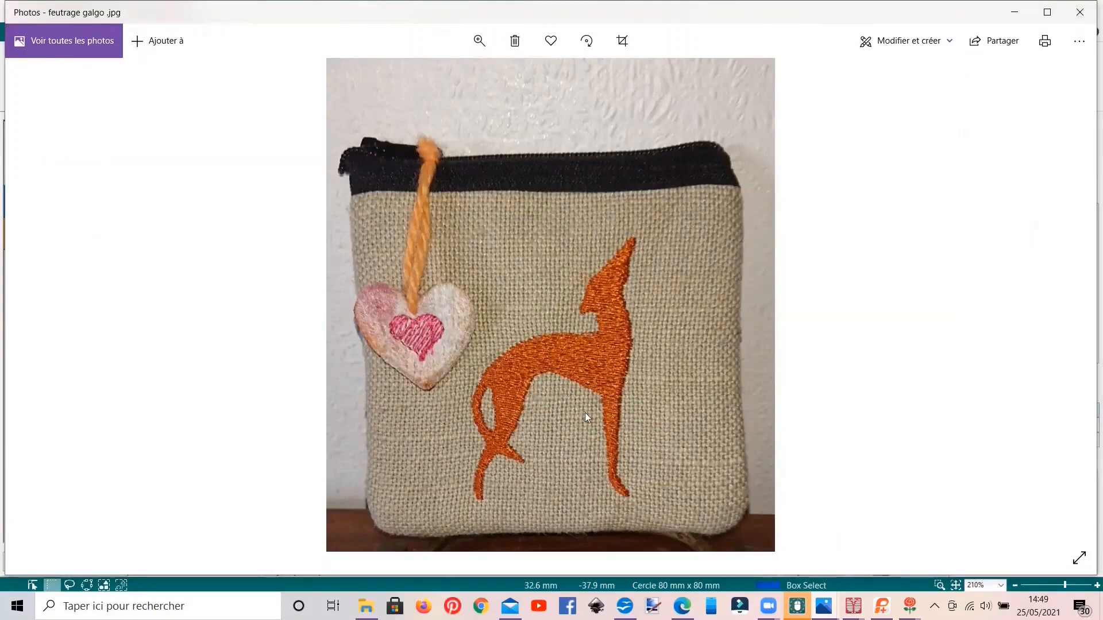
pyautogui.click(1015, 12)
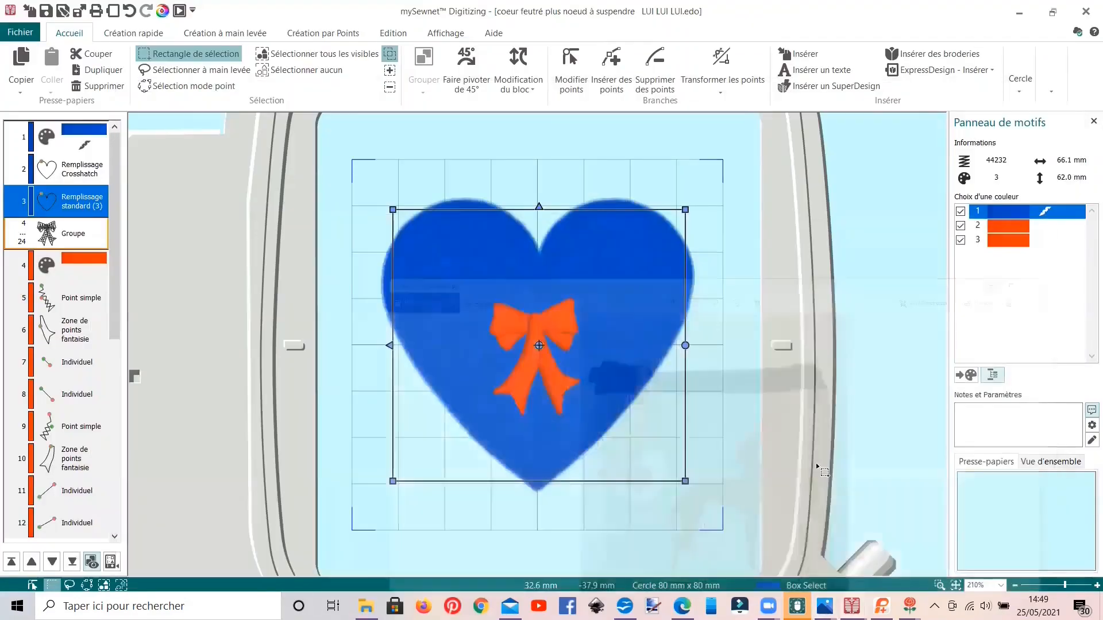
# Step: Switch to Photos and examine the felting sample collage in "Capture d'écran (453).png", including its full layout
pyautogui.moveTo(824, 607)
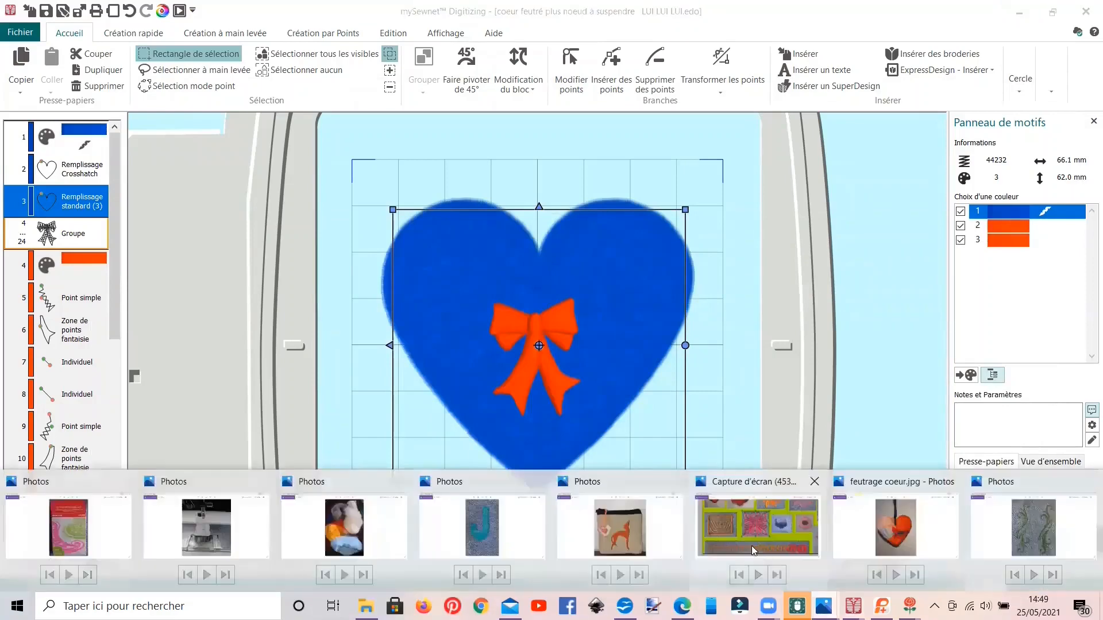
pyautogui.click(741, 543)
pyautogui.scroll(-3, 614, 473)
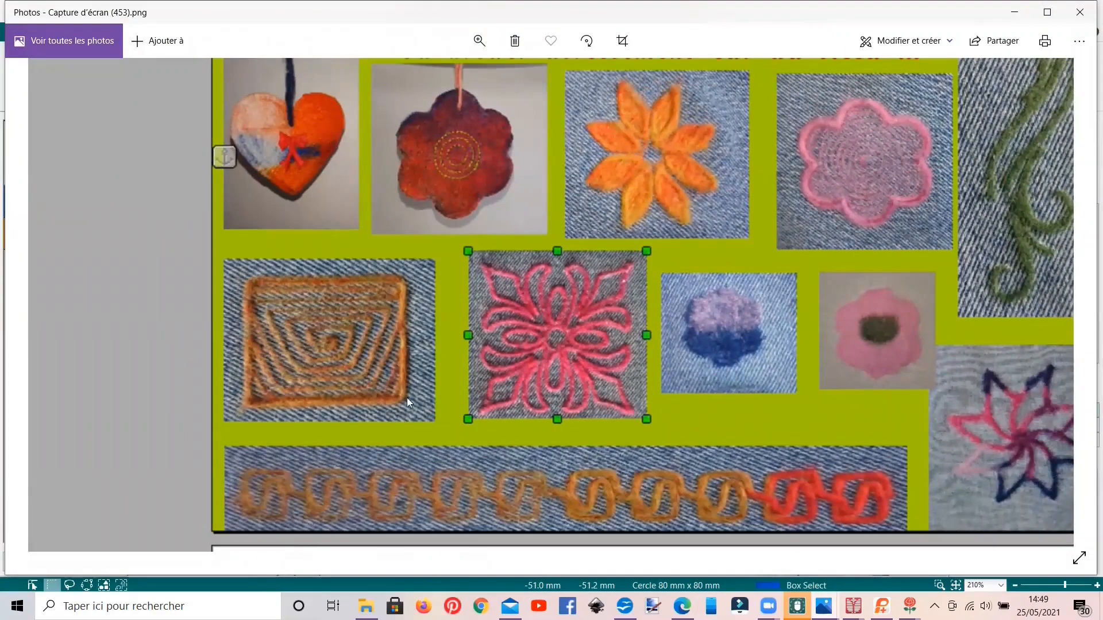
pyautogui.scroll(-3, 437, 359)
pyautogui.scroll(-1, 403, 380)
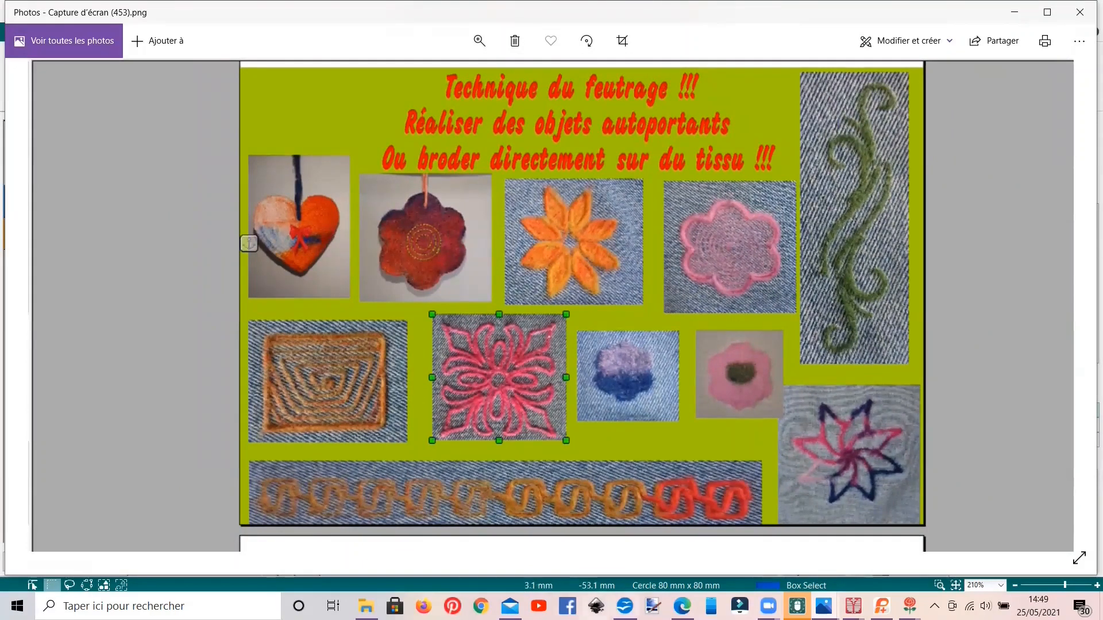
pyautogui.moveTo(682, 606)
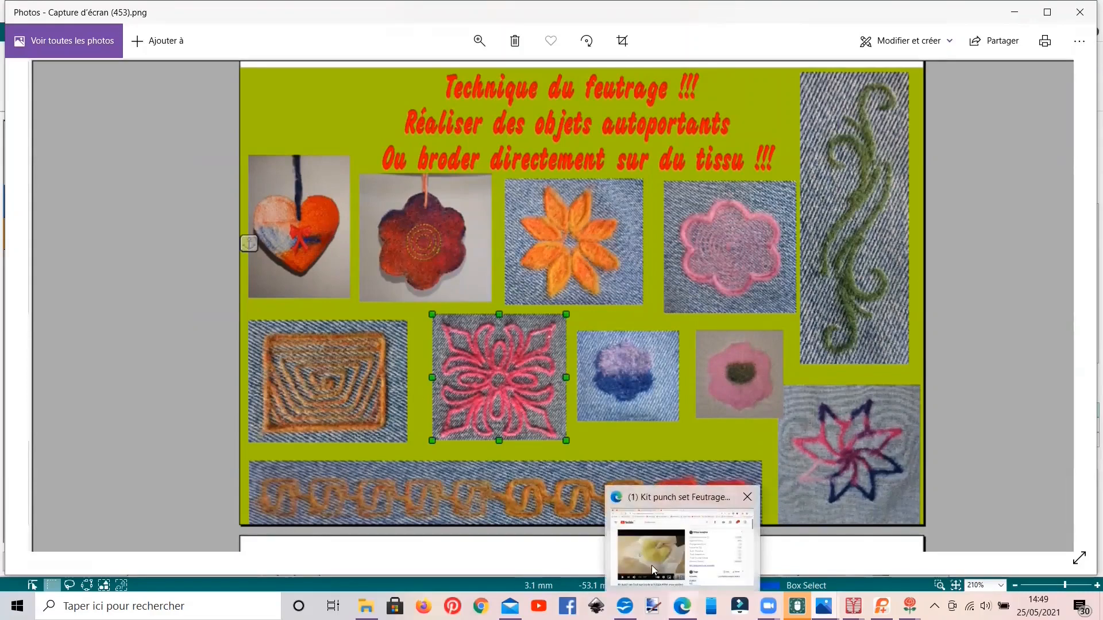